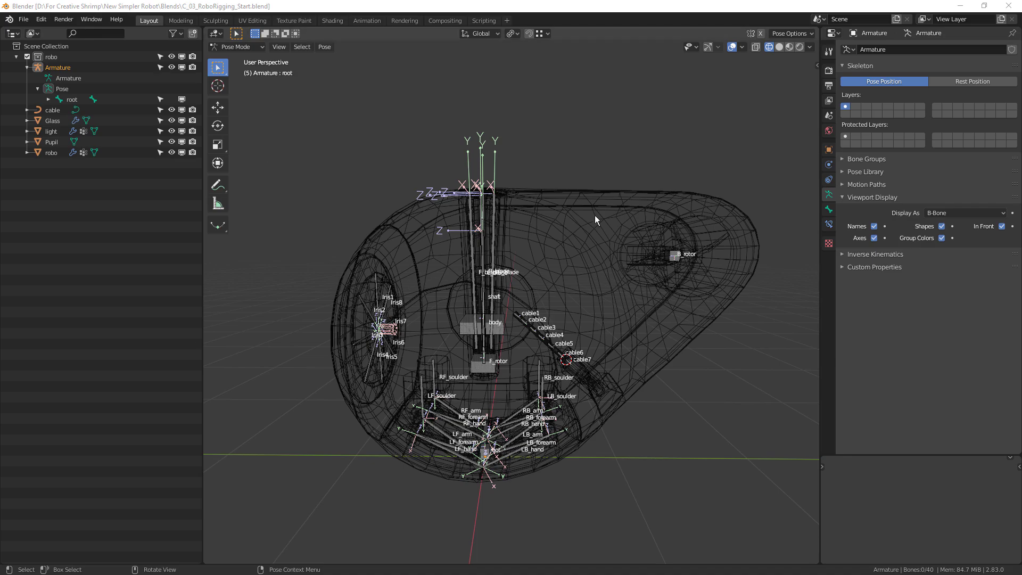
- Select the root bone at the base of the armature and turn off its Deform option
scroll(636, 446, "up", 2)
middle_click_drag(637, 445, 612, 416)
scroll(650, 394, "up", 2)
scroll(615, 466, "up", 1)
left_click(480, 453)
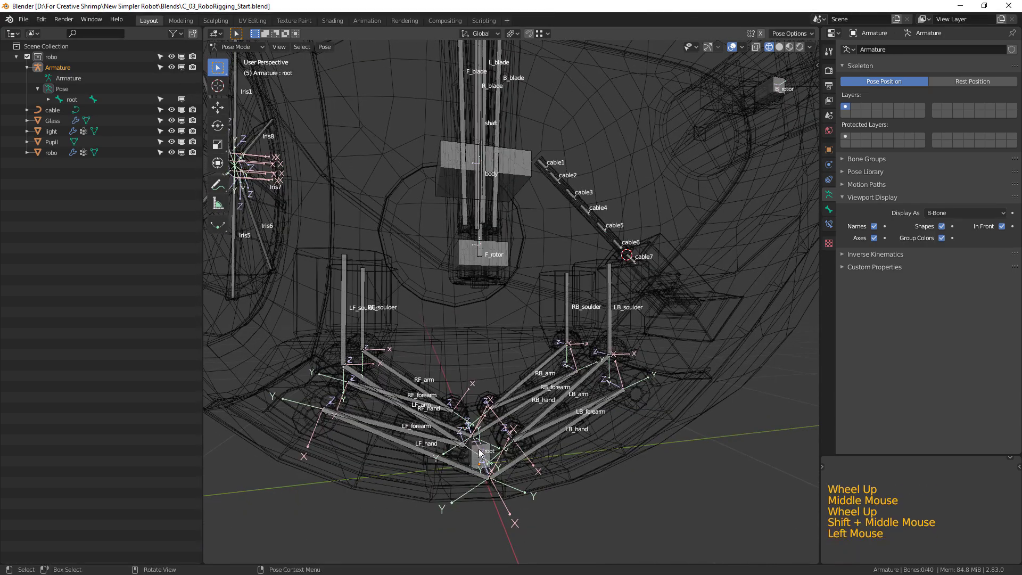
left_click(830, 210)
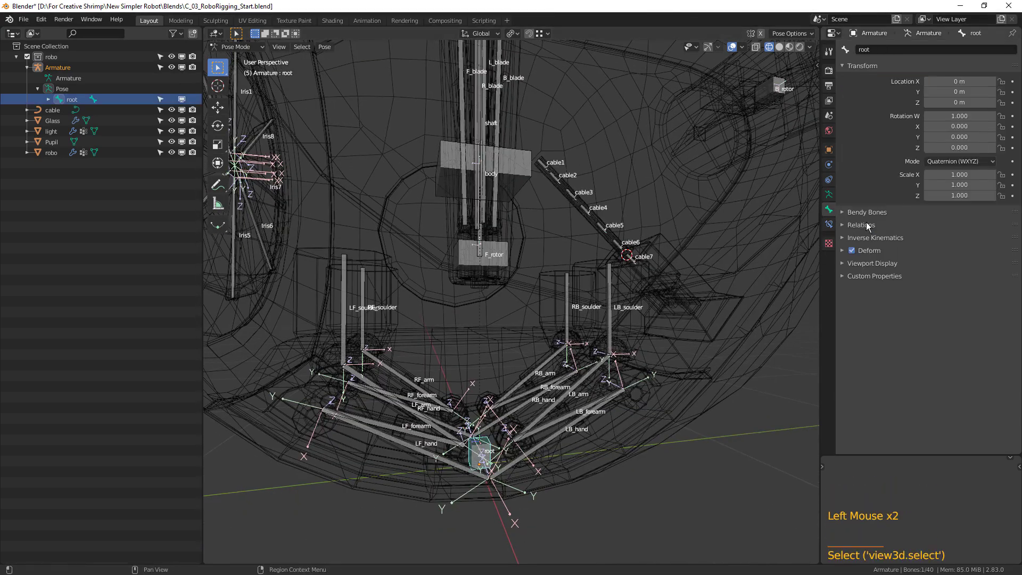
mouse_move(470, 453)
middle_mouse_down()
mouse_move(464, 490)
mouse_move(494, 423)
mouse_move(480, 452)
middle_mouse_up()
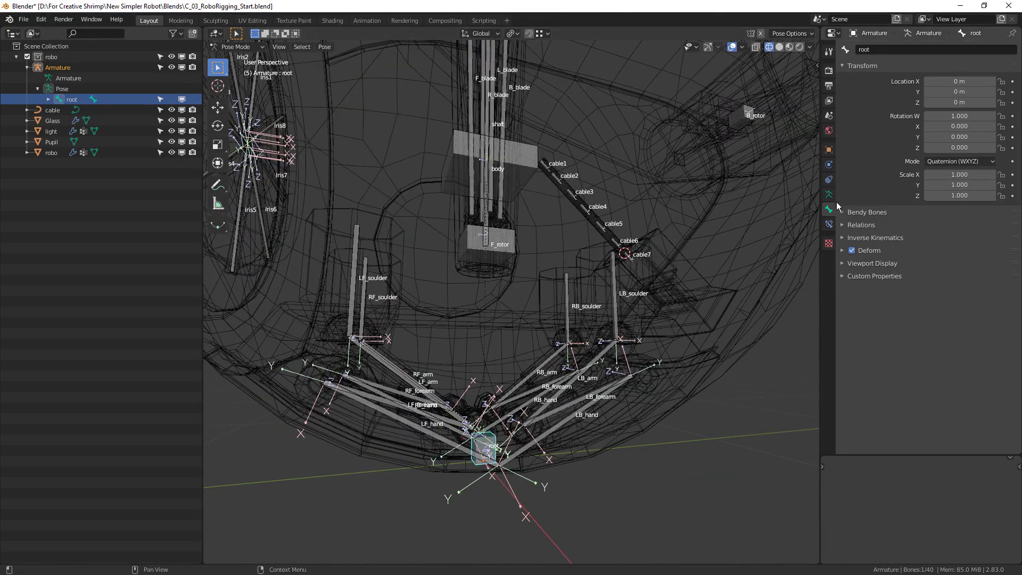
left_click(852, 250)
- Batch rename the four selected shoulder bones in Edit Mode, replacing "soulder" with "shoulder"
scroll(663, 357, "down", 2)
middle_click_drag(599, 321, 604, 351, "shift")
middle_click_drag(605, 352, 589, 298)
scroll(591, 352, "up", 1)
scroll(530, 158, "down", 1)
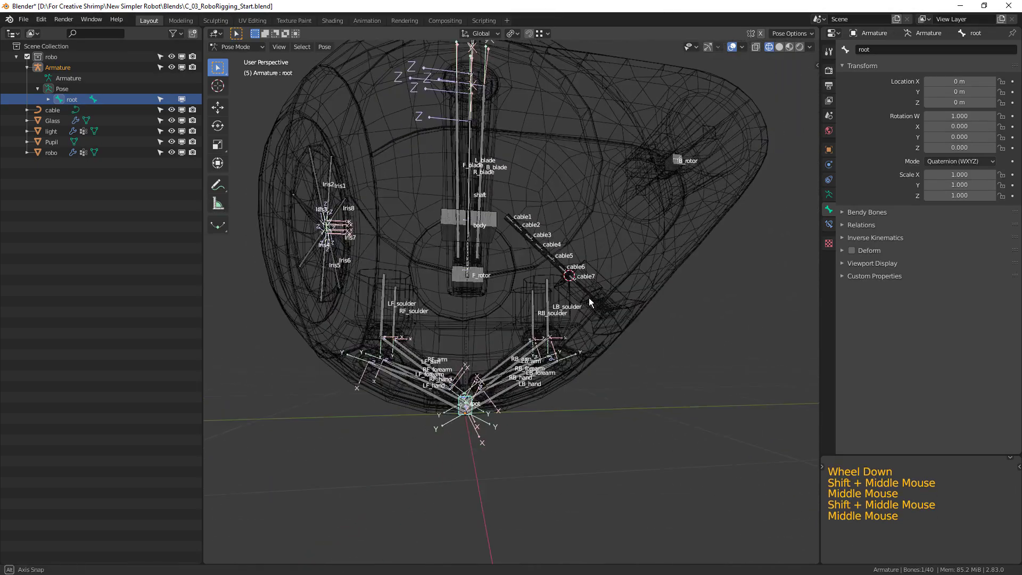
scroll(583, 306, "up", 2)
middle_click_drag(555, 328, 366, 303, "shift")
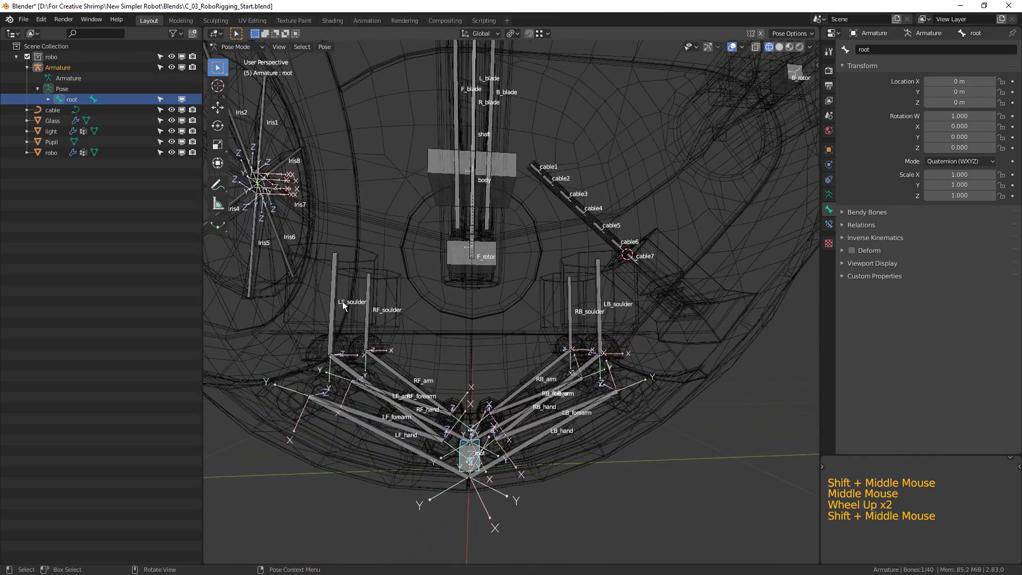
left_click_drag(324, 305, 627, 319)
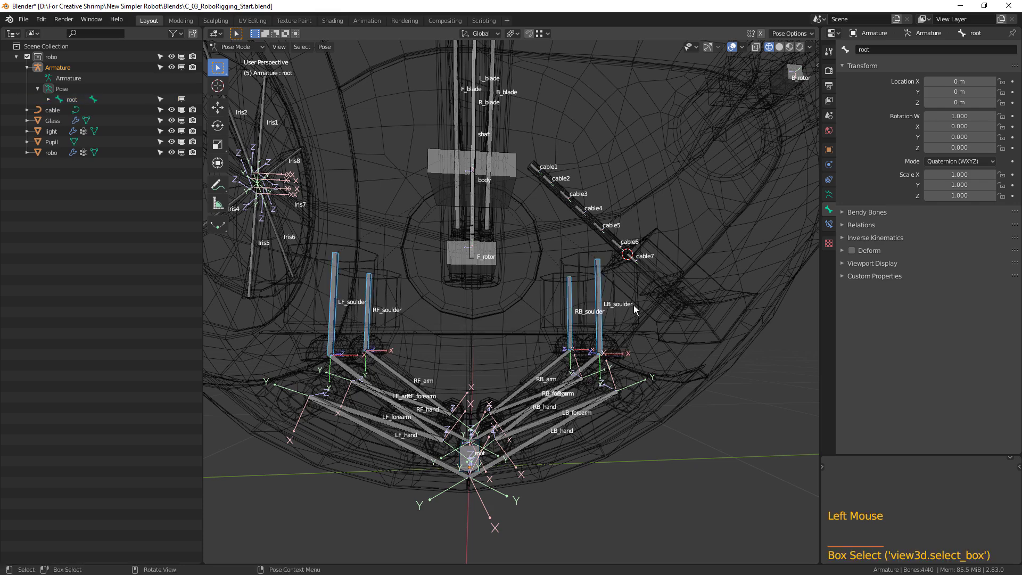
key("Tab")
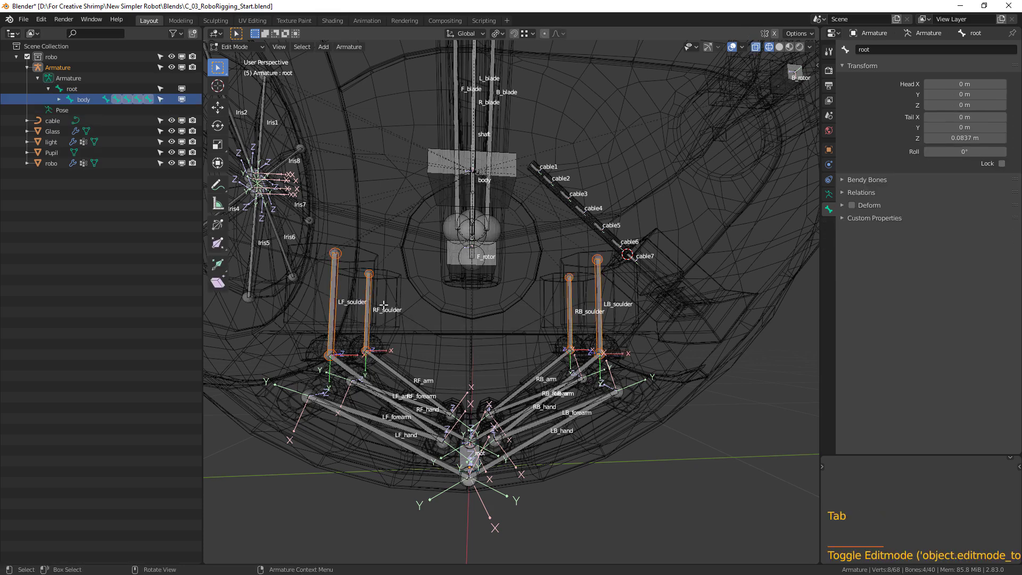
key("ctrl")
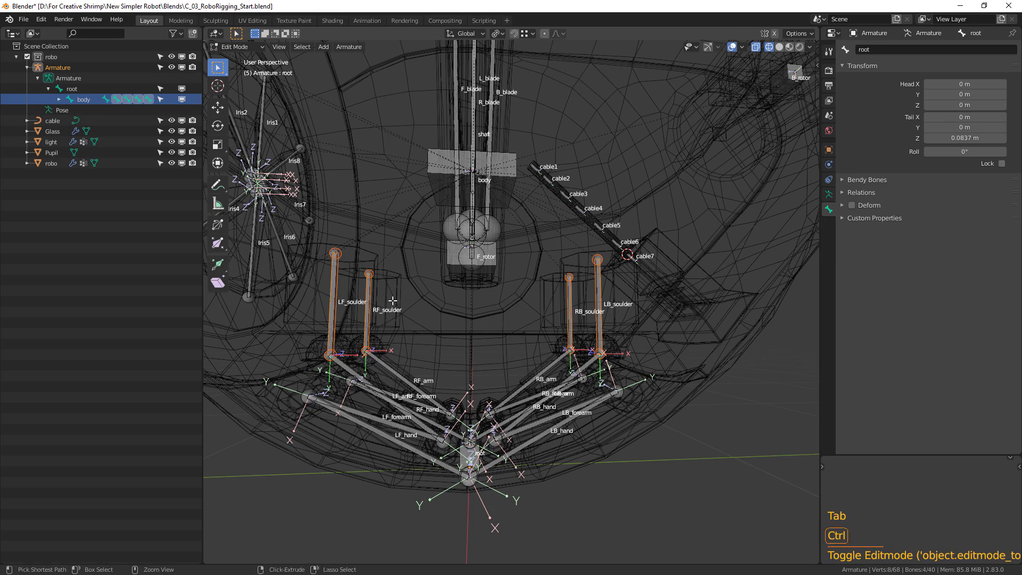
key("ctrl+F2")
left_click(420, 320)
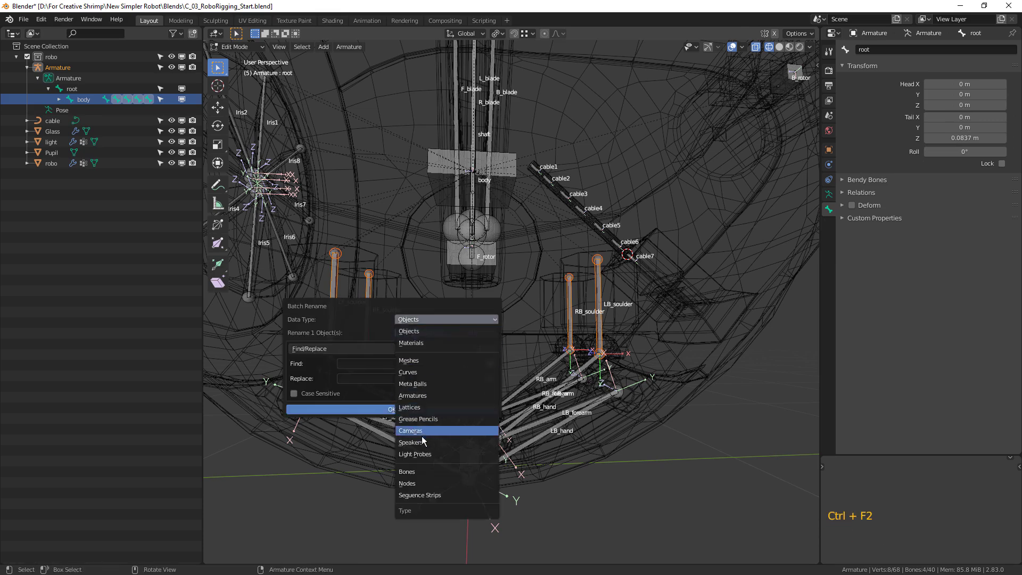
left_click(423, 472)
left_click(361, 365)
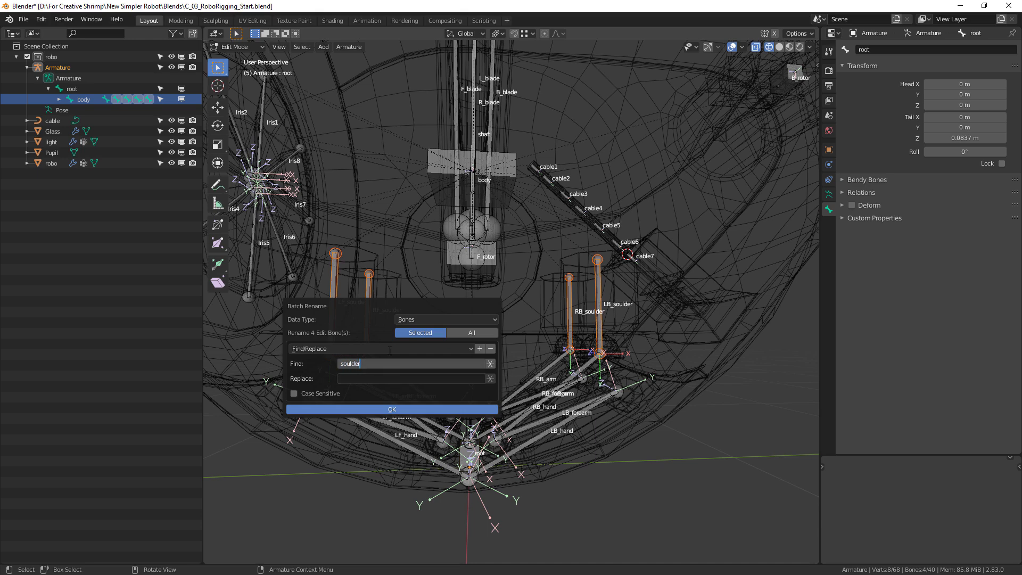
left_click(365, 379)
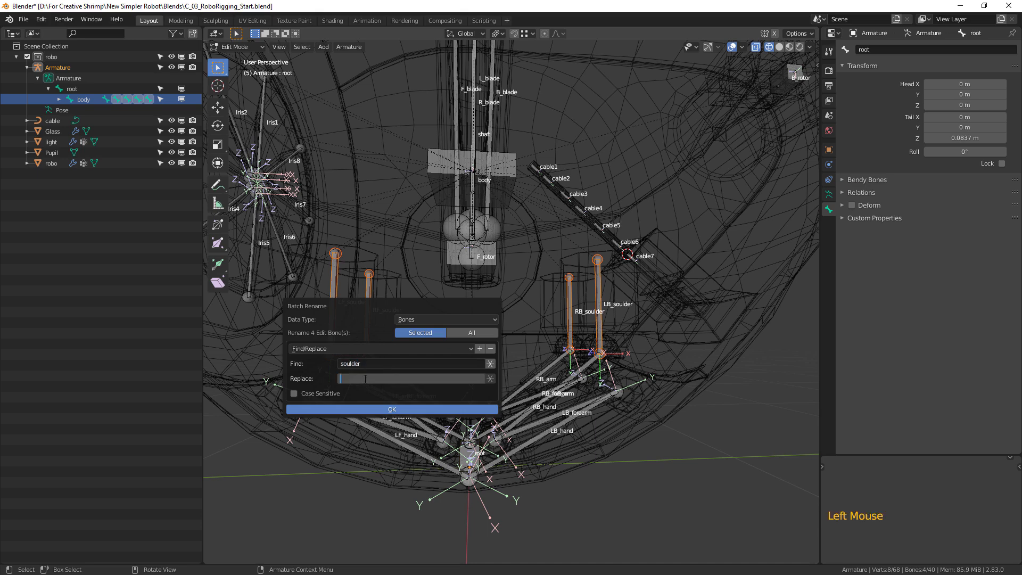
key("Return")
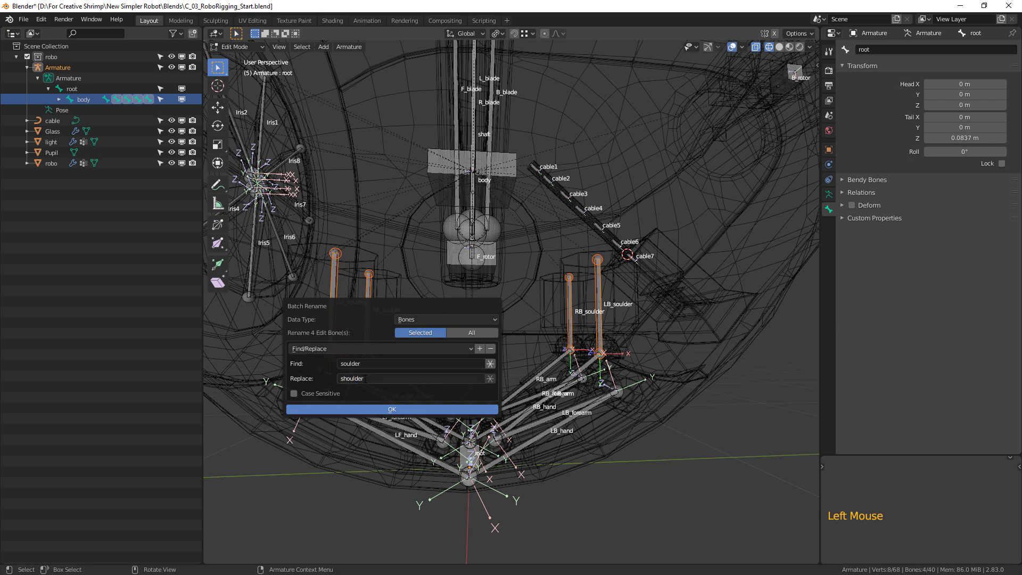
left_click(383, 409)
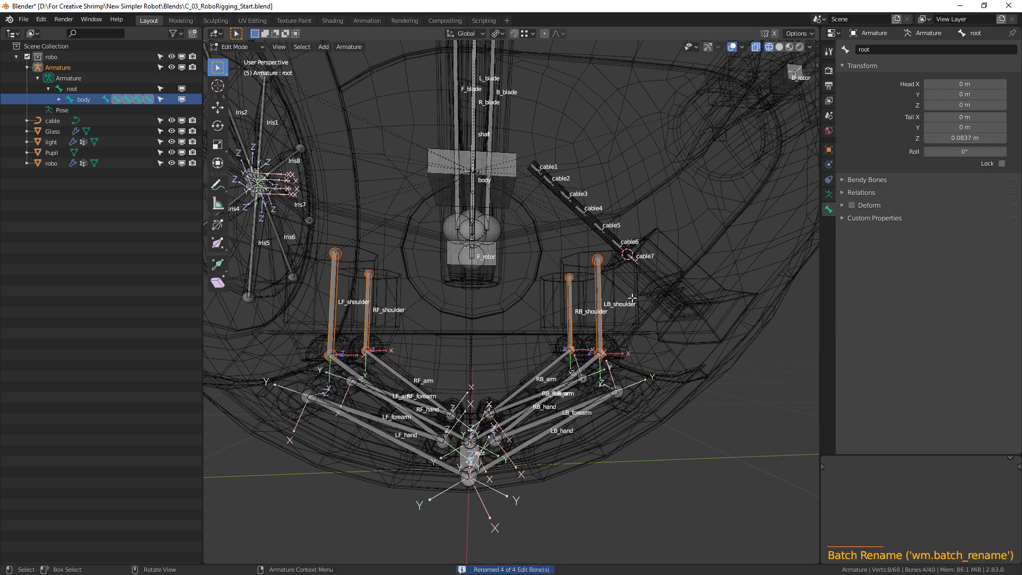
- Duplicate the cable7 bone in the right orthographic view and place the copy's head at the cable hatch's upper corner, about Y 0.979 m, Z 0.591 m
middle_click_drag(606, 334, 418, 318)
key("alt+a")
scroll(617, 331, "down", 2)
scroll(598, 366, "up", 3)
scroll(433, 286, "up", 1)
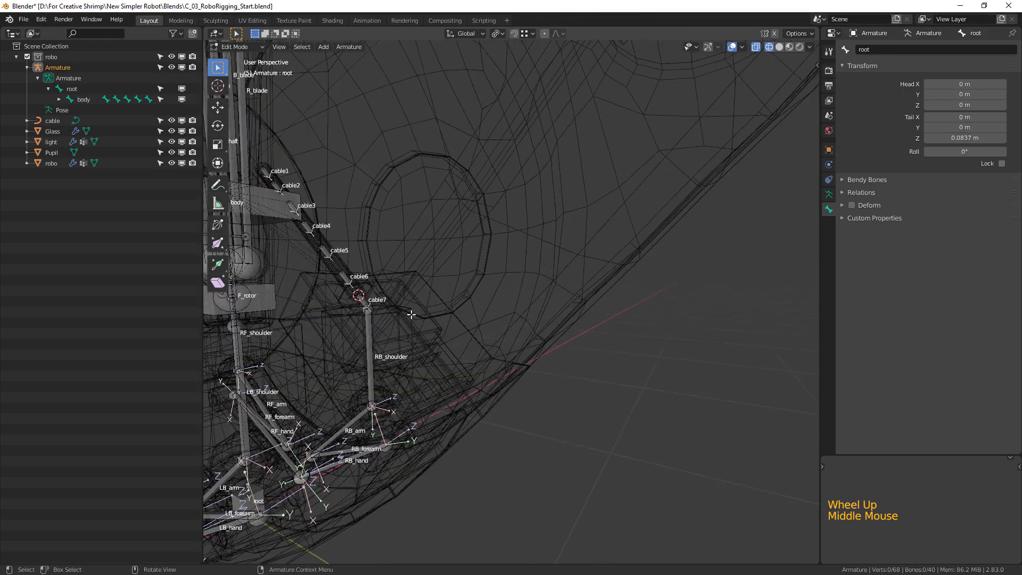
middle_click_drag(446, 382, 724, 354, "shift")
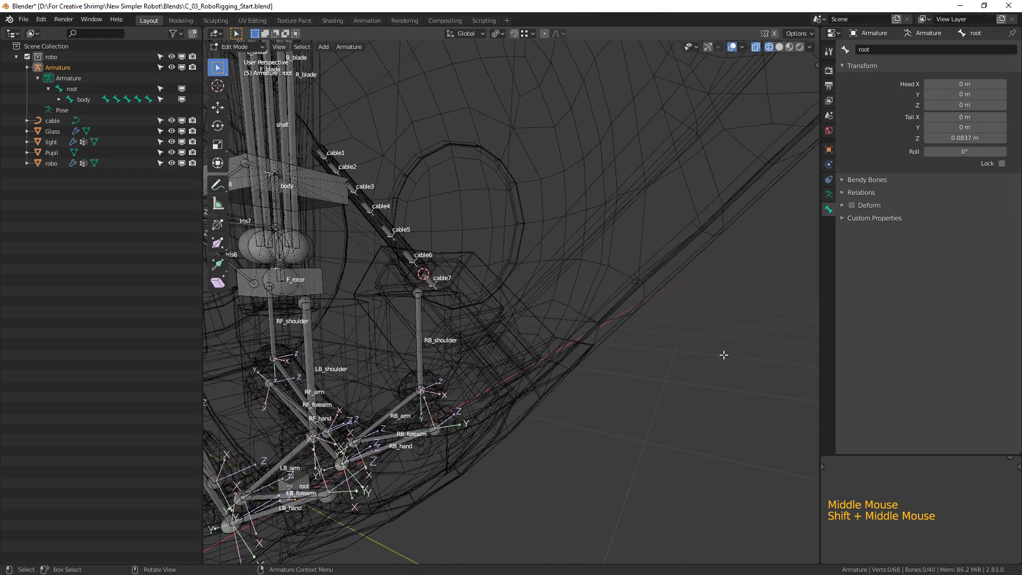
key("KP_3")
middle_click_drag(609, 351, 459, 285, "shift")
scroll(380, 224, "up", 2)
left_click(381, 221)
scroll(403, 243, "up", 3)
middle_click_drag(515, 303, 516, 295, "shift")
middle_click_drag(611, 306, 613, 303, "shift")
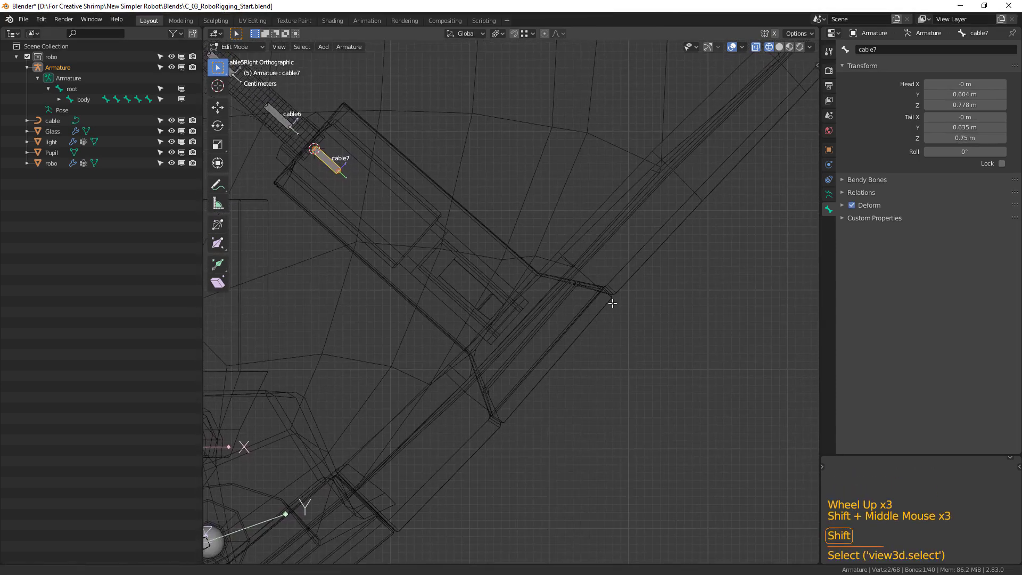
key("shift+d")
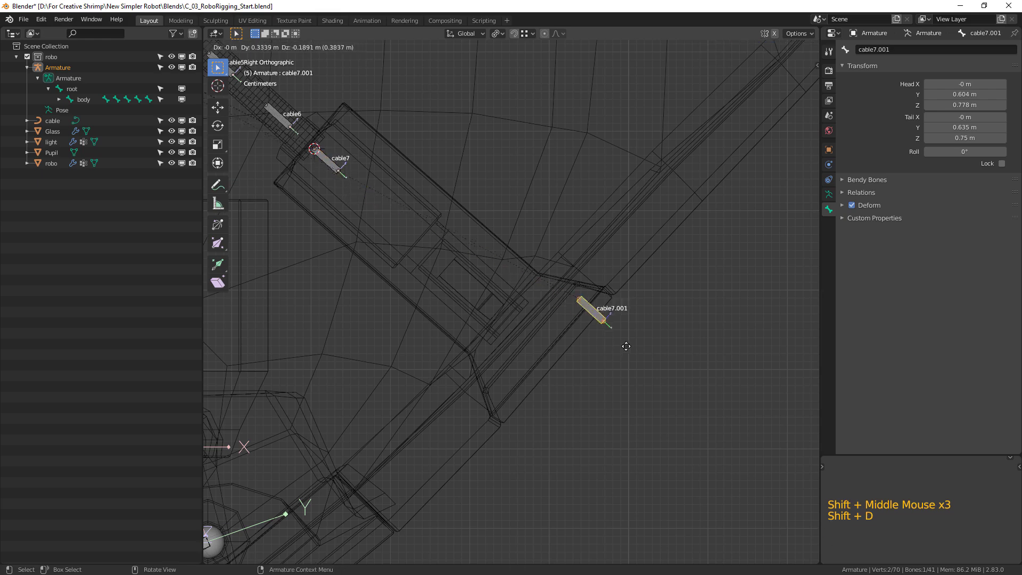
left_click(647, 345)
- Move the duplicated bone's tail to the hatch's lower corner, at about Y 0.843 m, Z 0.444 m
left_click(639, 321)
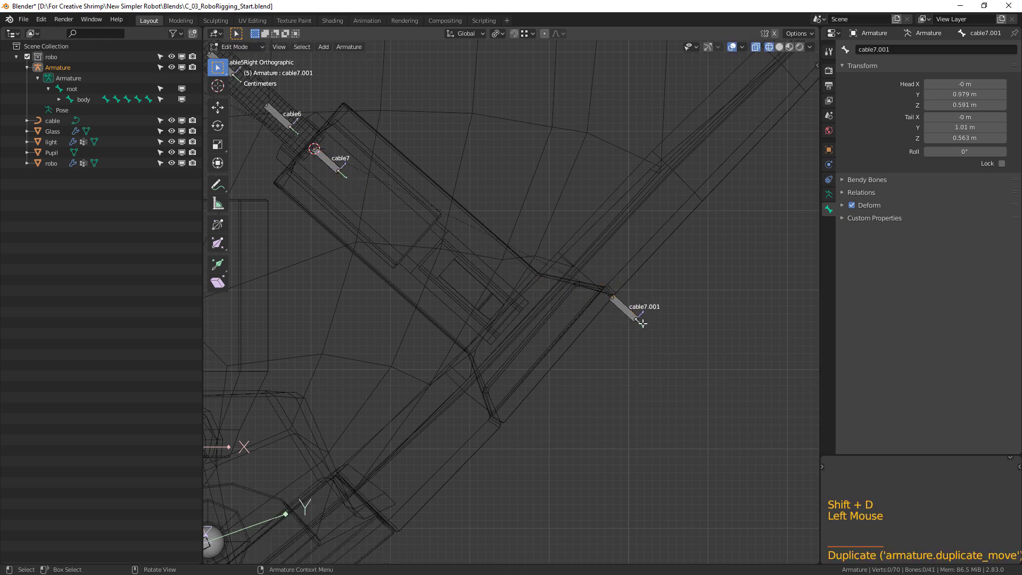
key("g")
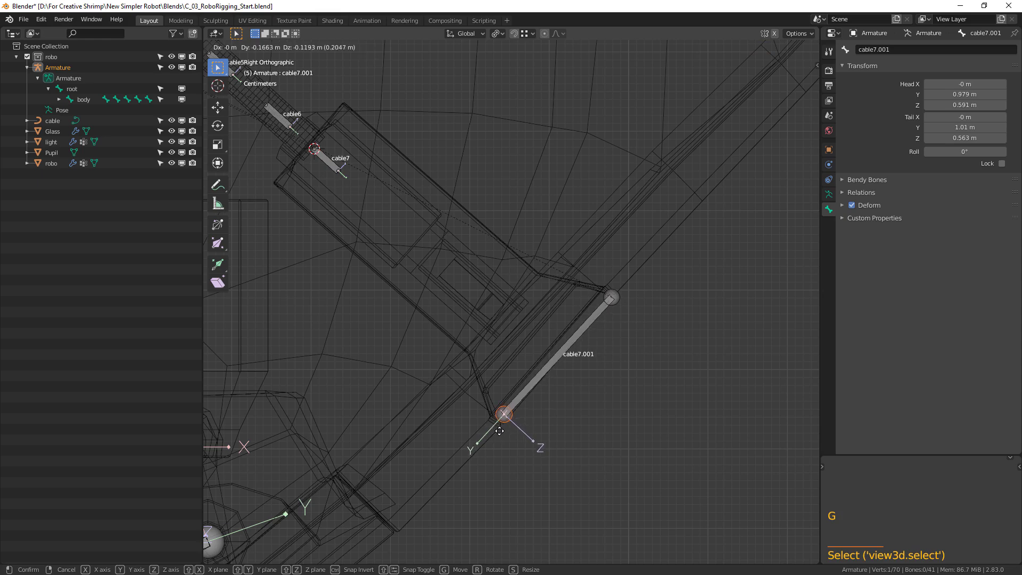
left_click(500, 431)
- Nudge the whole duplicated bone so its head sits on the hatch's upper corner, at about Y 0.978 m, Z 0.594 m
scroll(500, 431, "up", 5)
middle_click_drag(499, 431, 572, 367, "shift")
scroll(394, 383, "up", 6)
scroll(475, 392, "up", 2)
left_click(365, 419)
key("g")
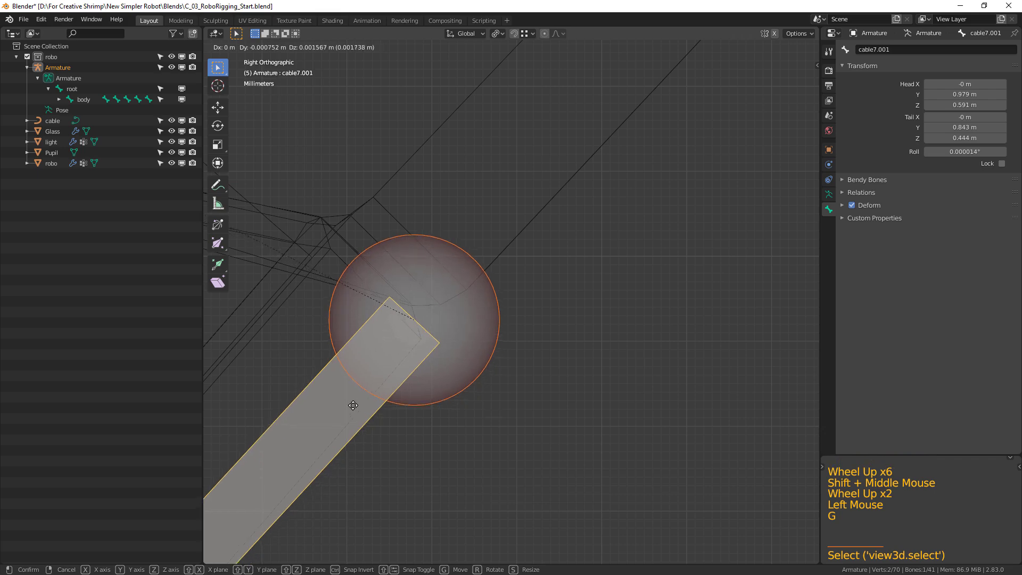
left_click(350, 393)
- Fine-tune the duplicated bone's tail at the hatch's lower corner to about Y 0.841 m, Z 0.437 m
scroll(514, 354, "down", 9)
middle_click_drag(401, 471, 505, 372, "shift")
left_click(370, 457)
key("g")
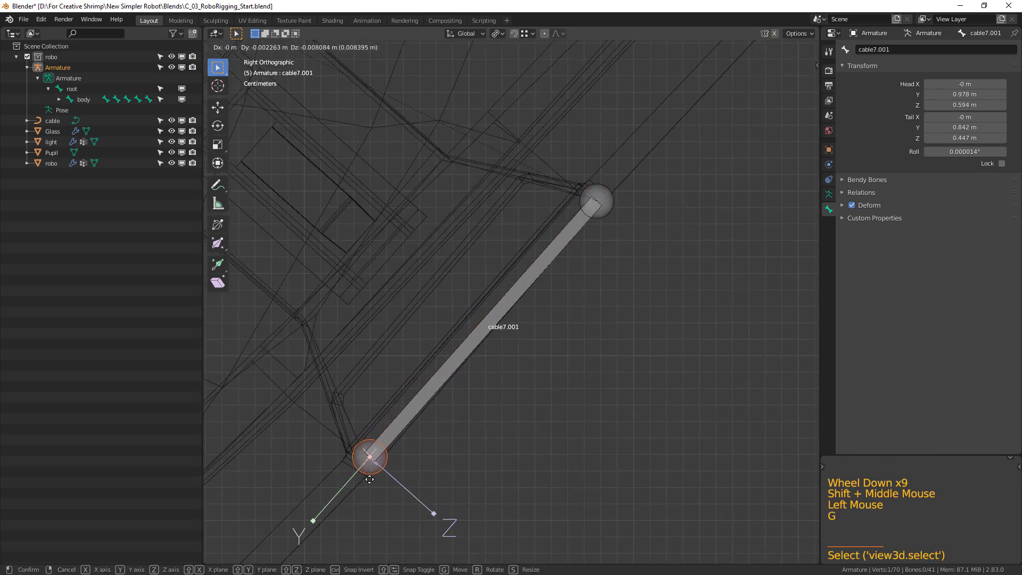
left_click(372, 482)
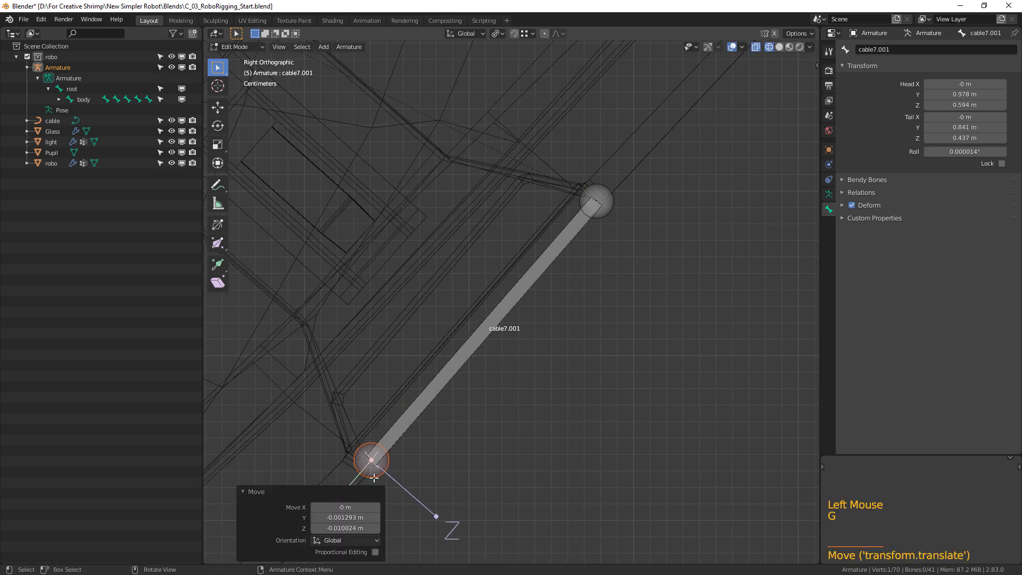
- Expand the armature's full bone hierarchy and rename the duplicated bone cable7.001 as cableDoor
left_click(460, 352)
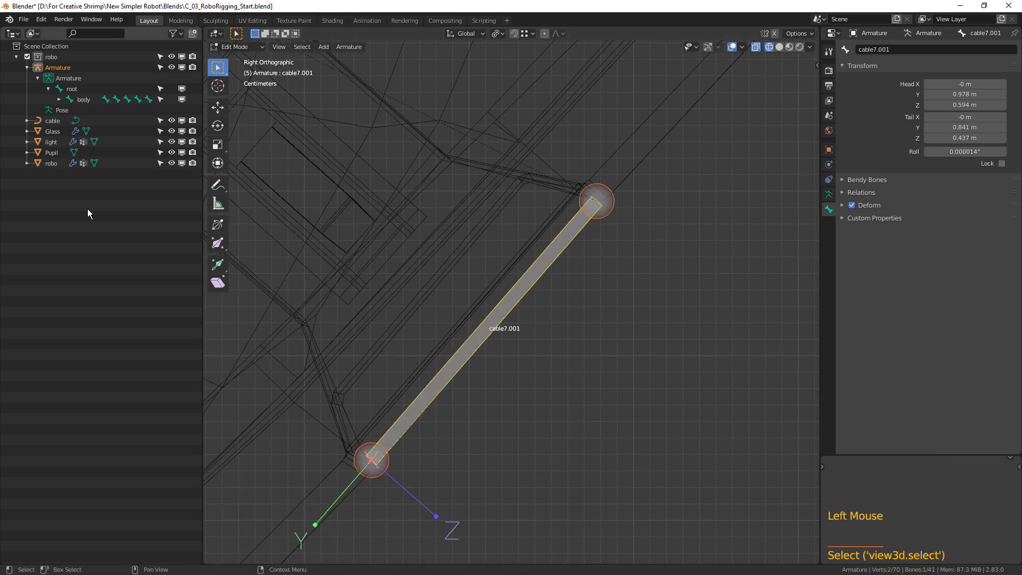
left_click(38, 78, "shift")
scroll(103, 479, "down", 4)
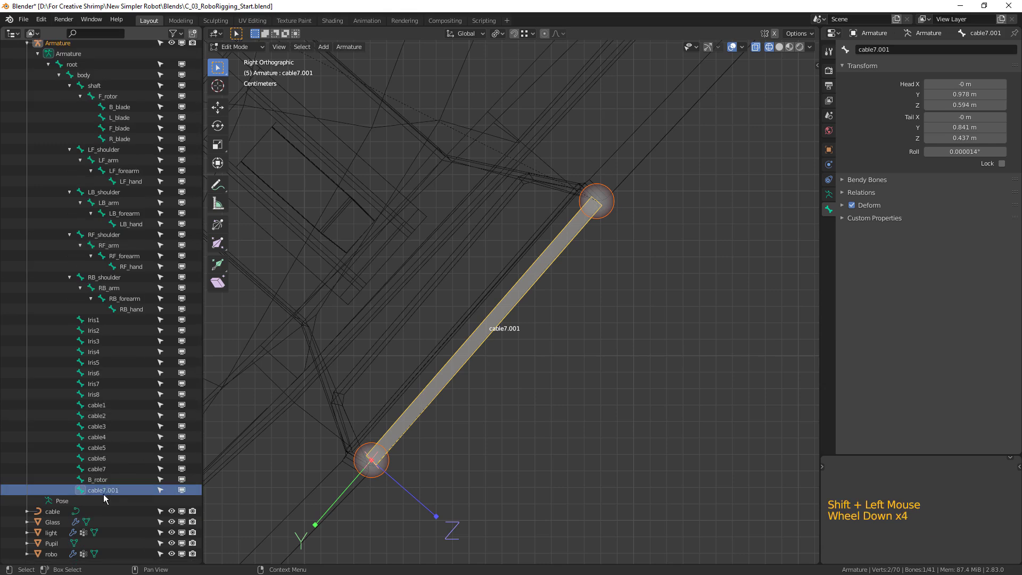
left_click(105, 492)
double_click(106, 491)
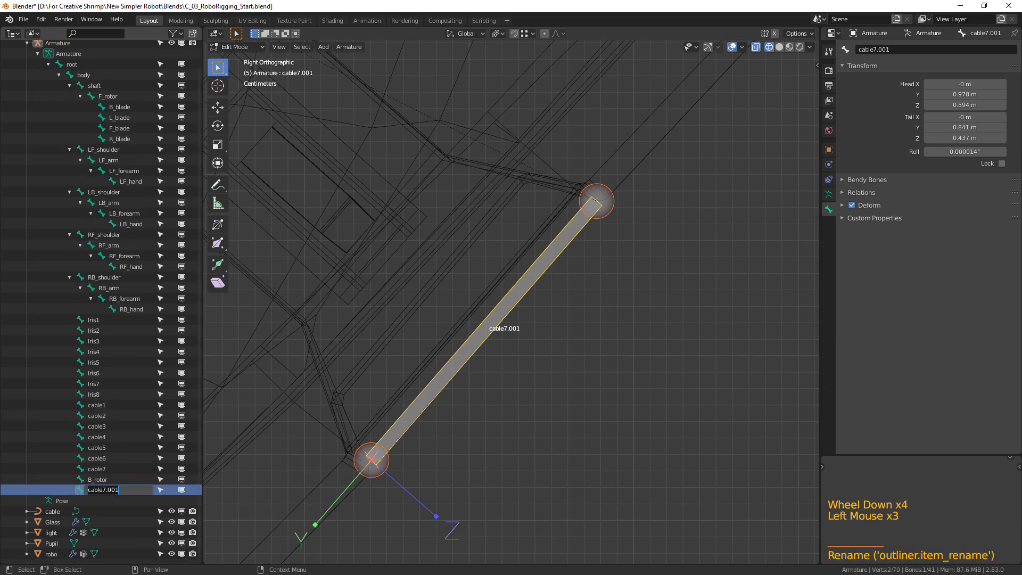
type("cableDoor")
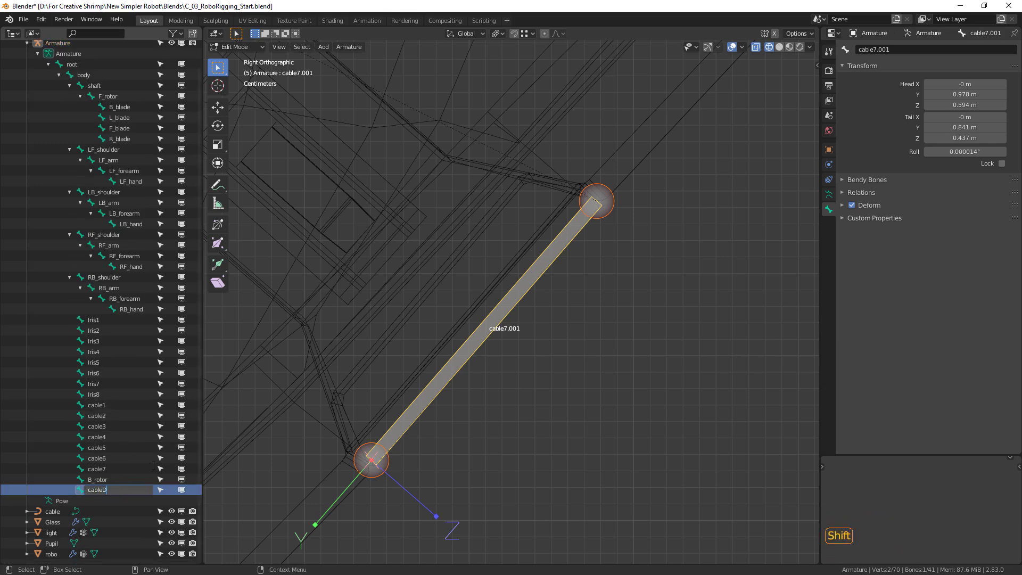
key("Return")
- Return the armature to Pose Mode and test-move the body bone to check the bones that follow it
scroll(466, 290, "down", 3)
middle_click_drag(466, 290, 556, 355, "shift")
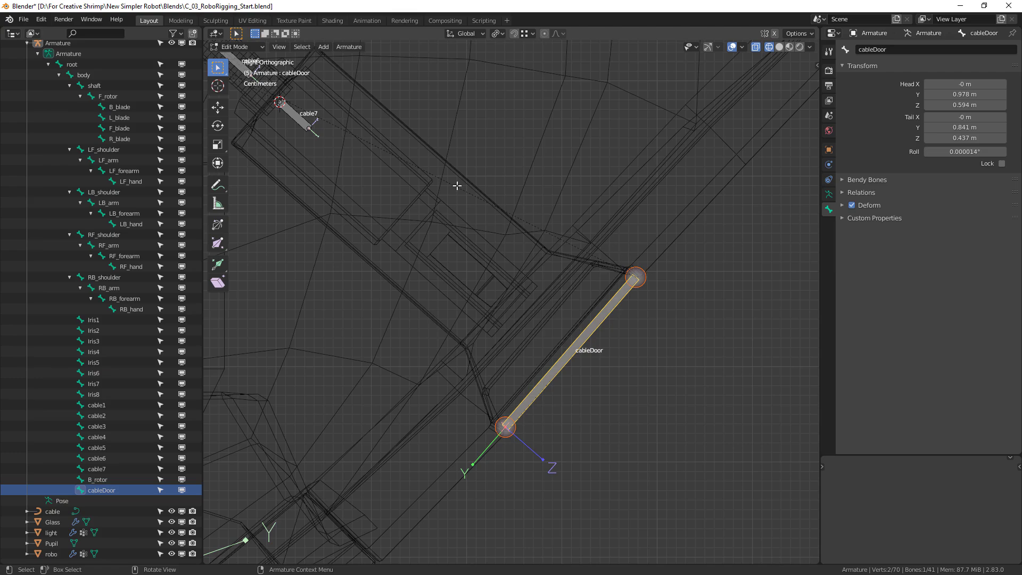
key("Tab")
scroll(485, 281, "down", 5)
middle_click_drag(484, 281, 589, 357, "shift")
left_click(542, 283)
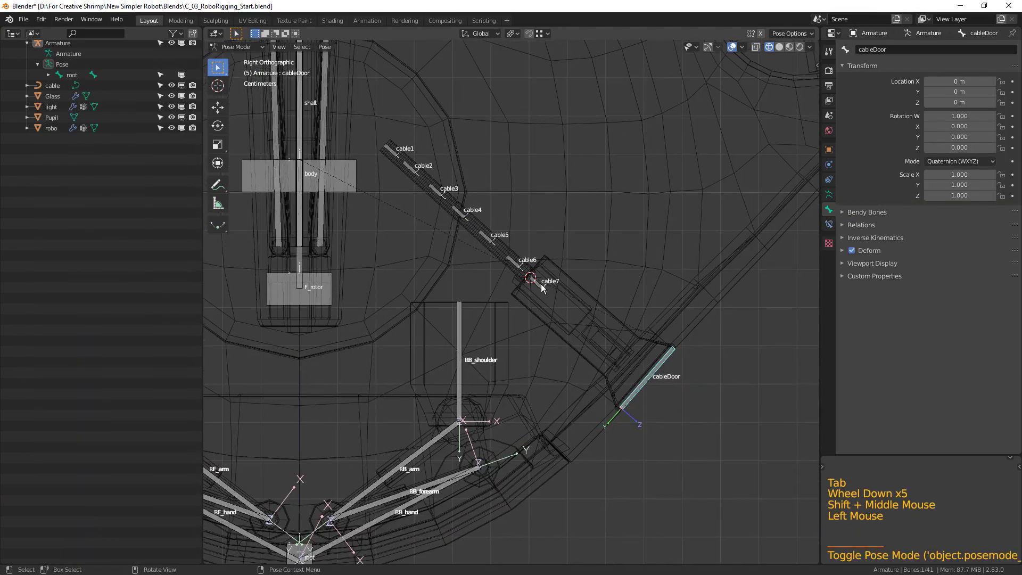
left_click(651, 382)
left_click(354, 188)
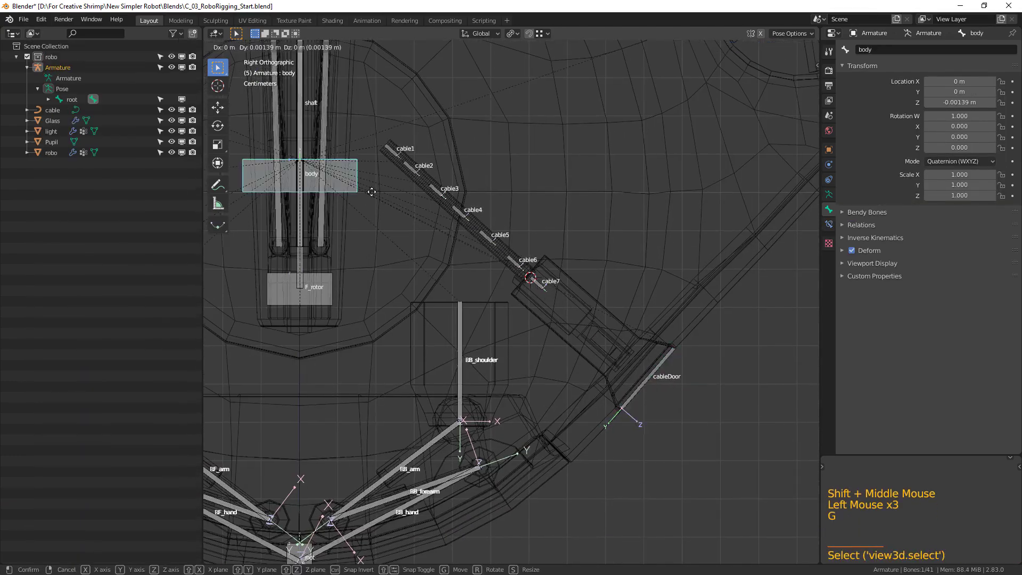
key("g")
- Select the robo mesh and display its vertex groups
scroll(542, 216, "down", 2)
middle_click_drag(542, 216, 586, 228, "shift")
scroll(622, 357, "down", 2)
scroll(619, 325, "down", 2)
left_click(570, 217)
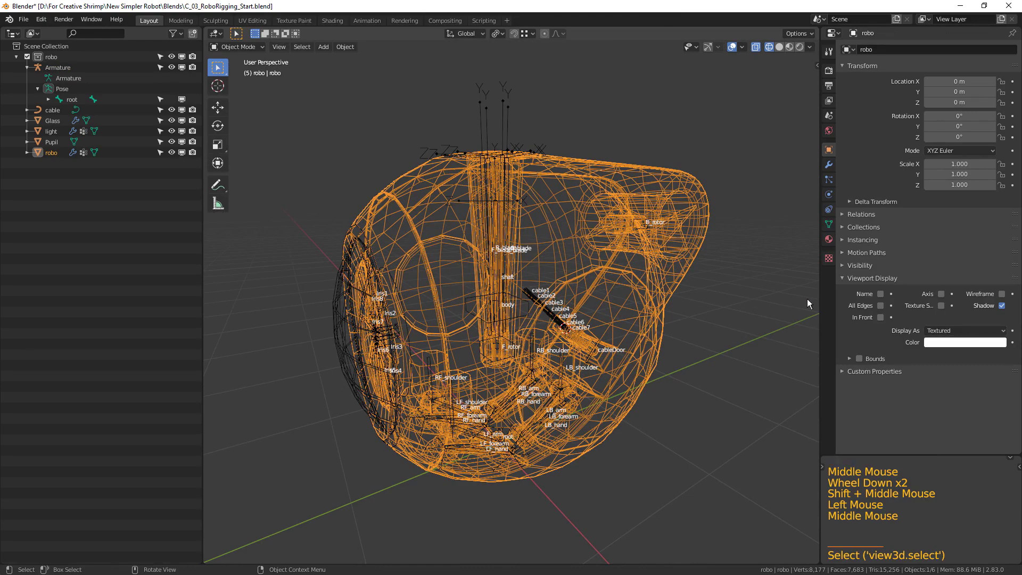
middle_click_drag(509, 226, 506, 181)
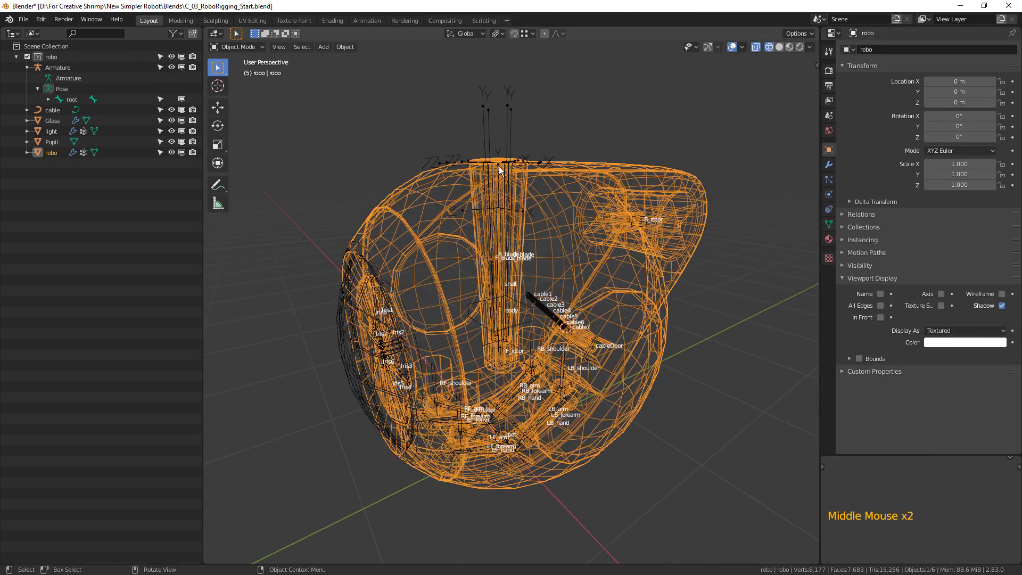
middle_click_drag(659, 321, 633, 309)
scroll(620, 319, "up", 2)
left_click(829, 225)
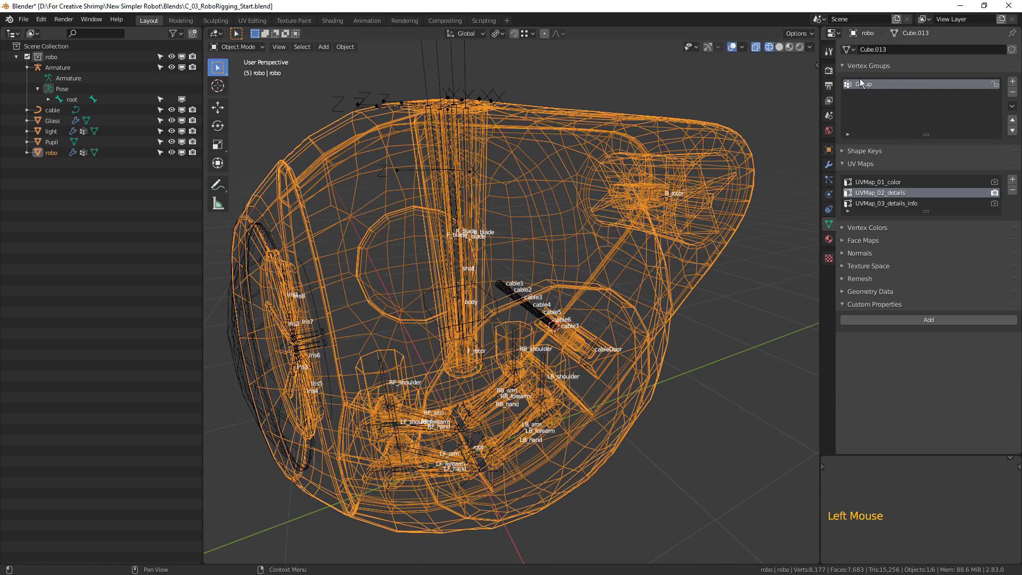
- Parent the robo mesh to the armature using Armature Deform With Empty Groups
middle_click_drag(613, 335, 618, 311, "shift")
mouse_move(619, 311)
middle_mouse_down()
mouse_move(616, 336)
mouse_move(615, 322)
middle_mouse_up()
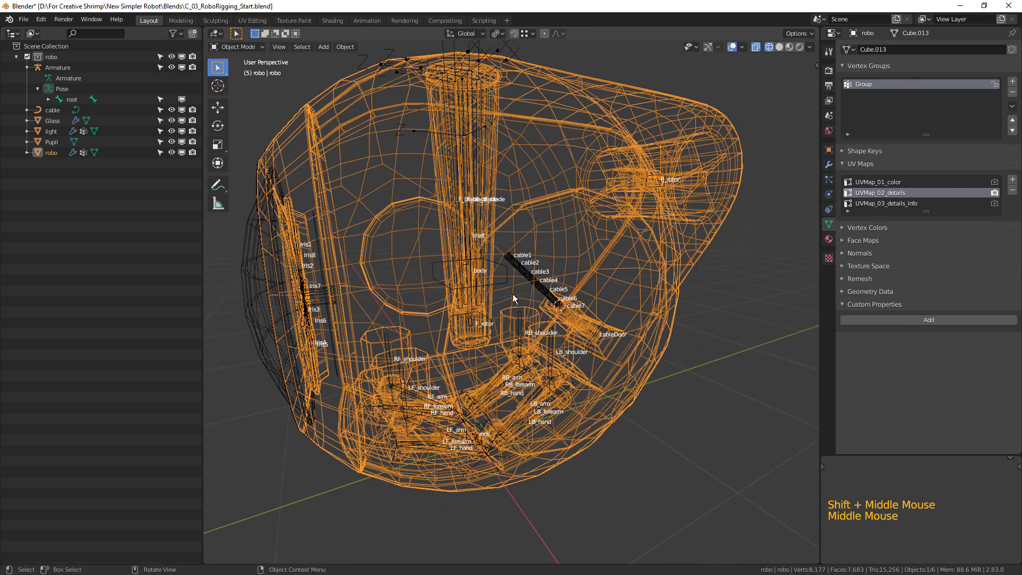
left_click(573, 113)
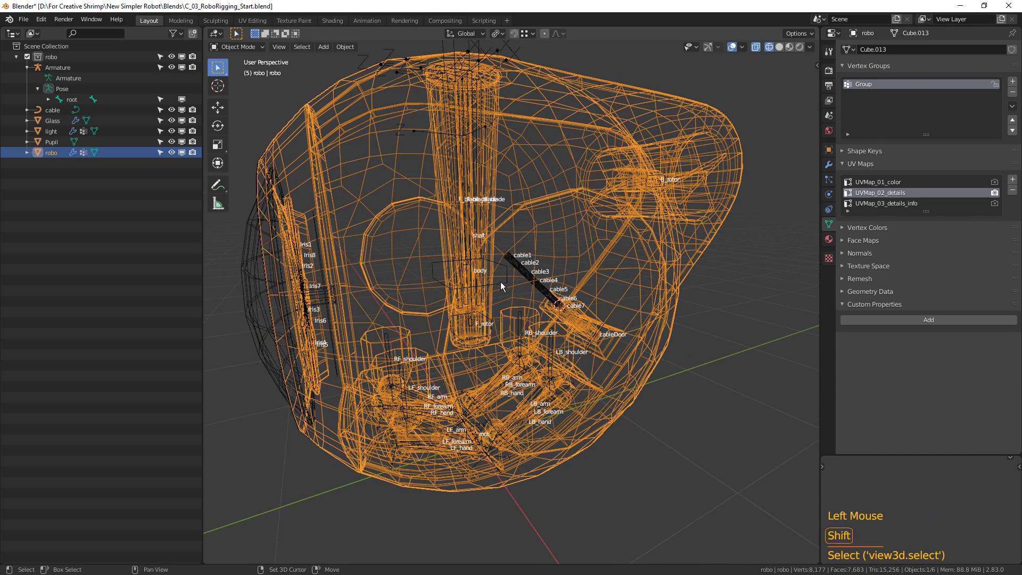
left_click(501, 283, "shift")
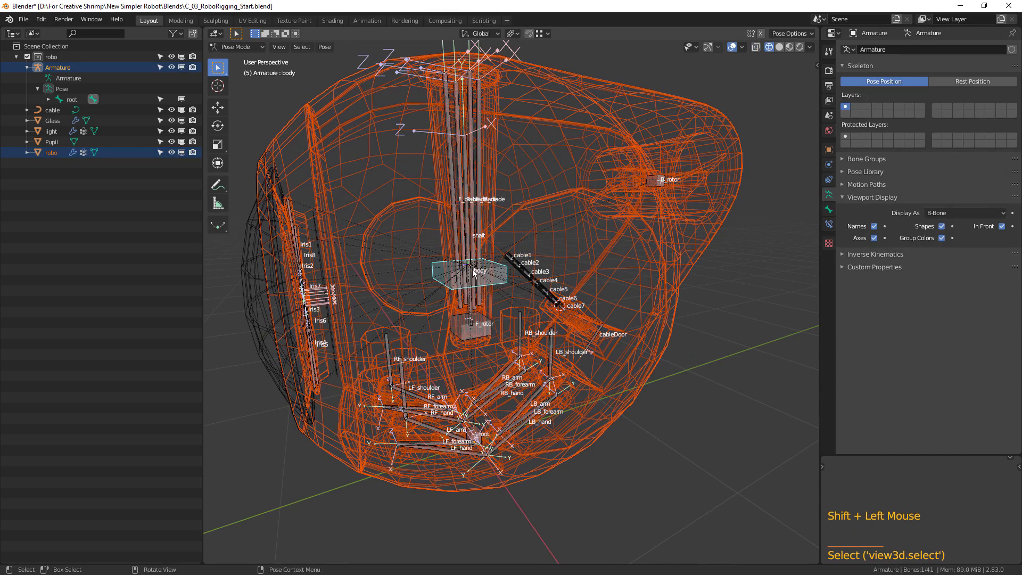
key("ctrl+p")
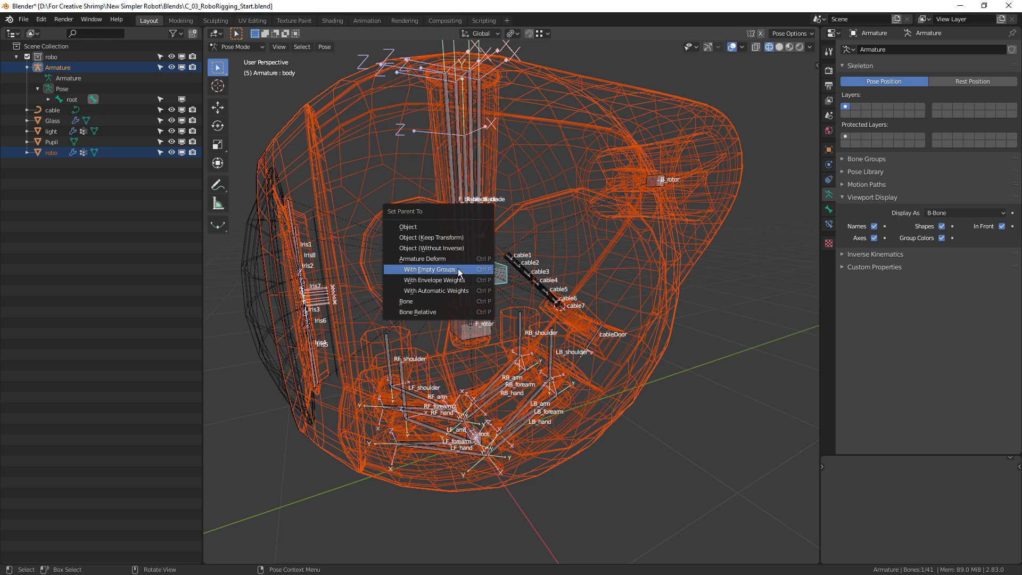
left_click(460, 272)
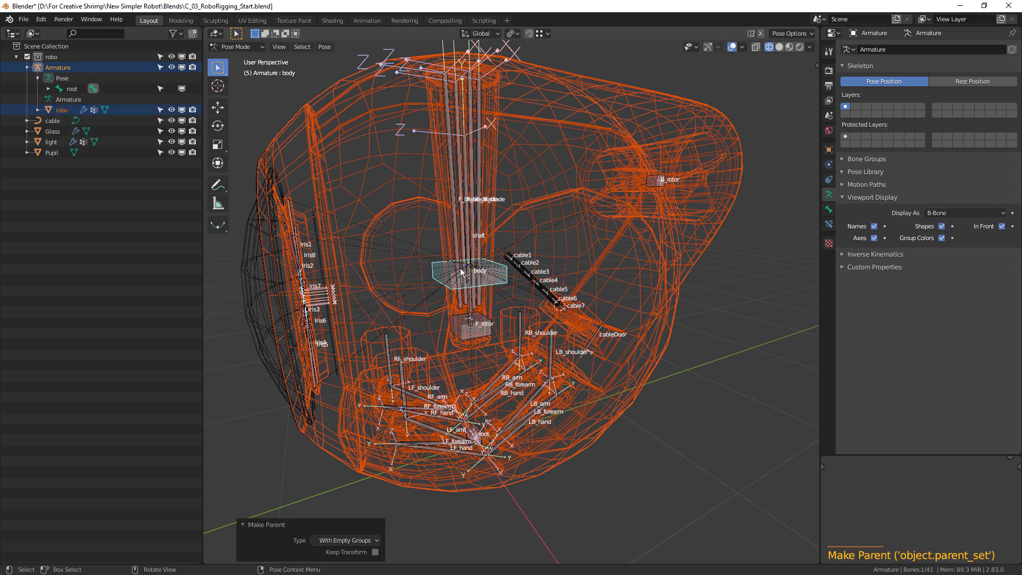
- Reselect the robo mesh and enlarge its vertex group list to show more of the bone-named groups
left_click(625, 208)
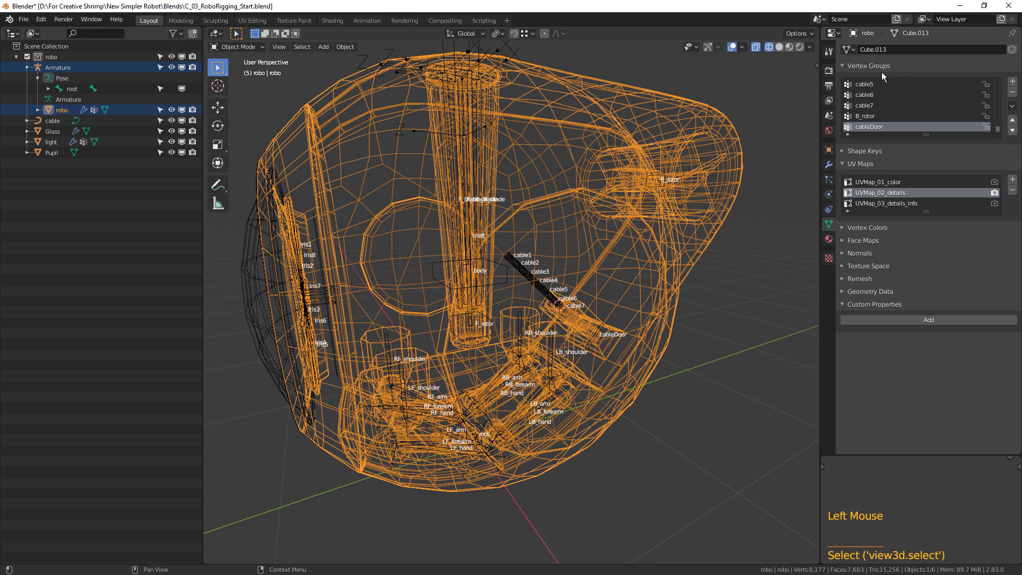
scroll(887, 73, "up", 1)
double_click(927, 137)
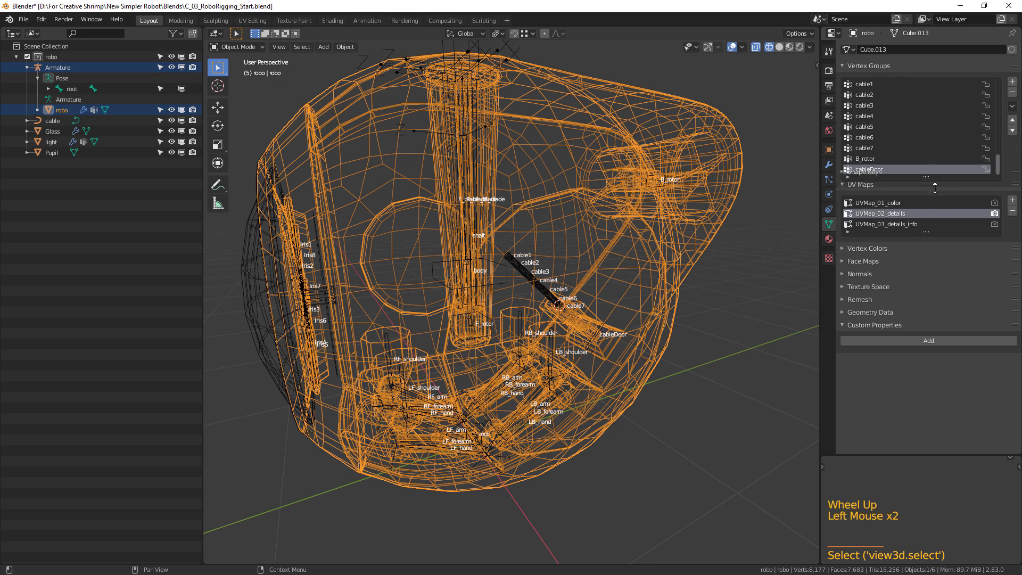
- Move robo's Armature modifier to the top of the modifier stack, above the Subdivision and weighted normal modifiers
left_click(833, 166)
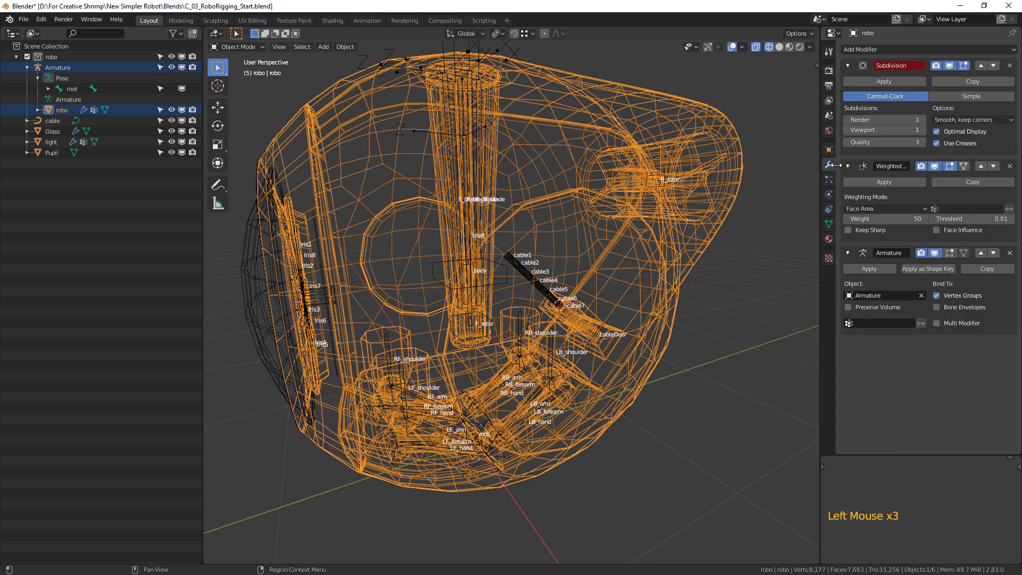
left_click(981, 254)
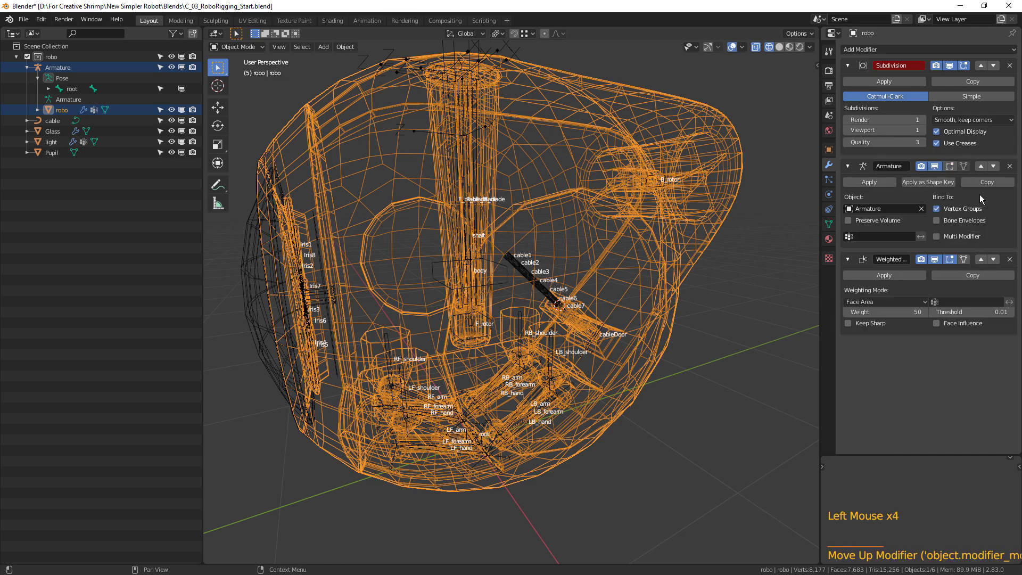
left_click(980, 167)
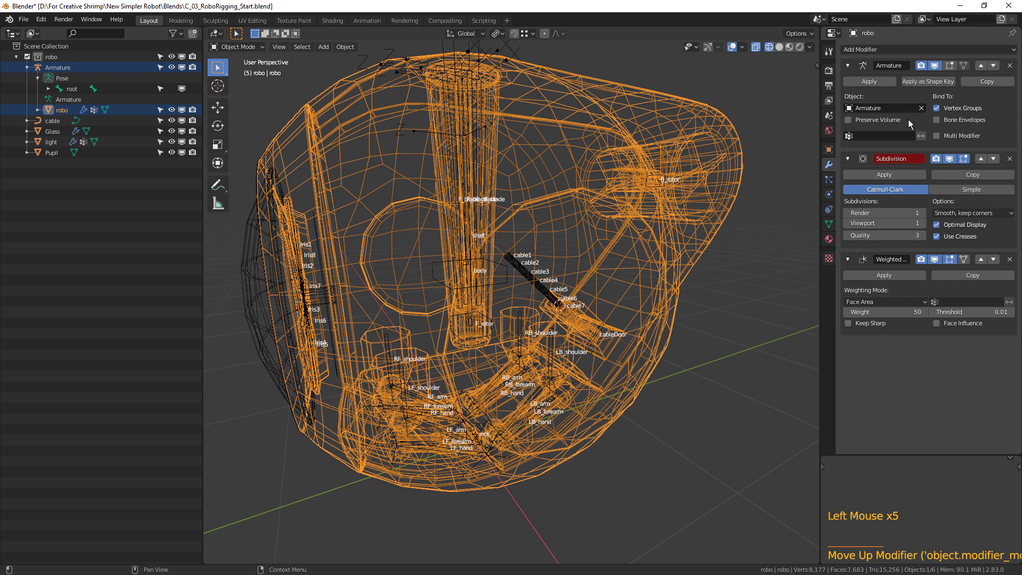
- Return to robo's vertex groups and review the list from its first entry
left_click(829, 226)
middle_click_drag(522, 267, 593, 266)
scroll(944, 223, "up", 6)
scroll(943, 221, "up", 17)
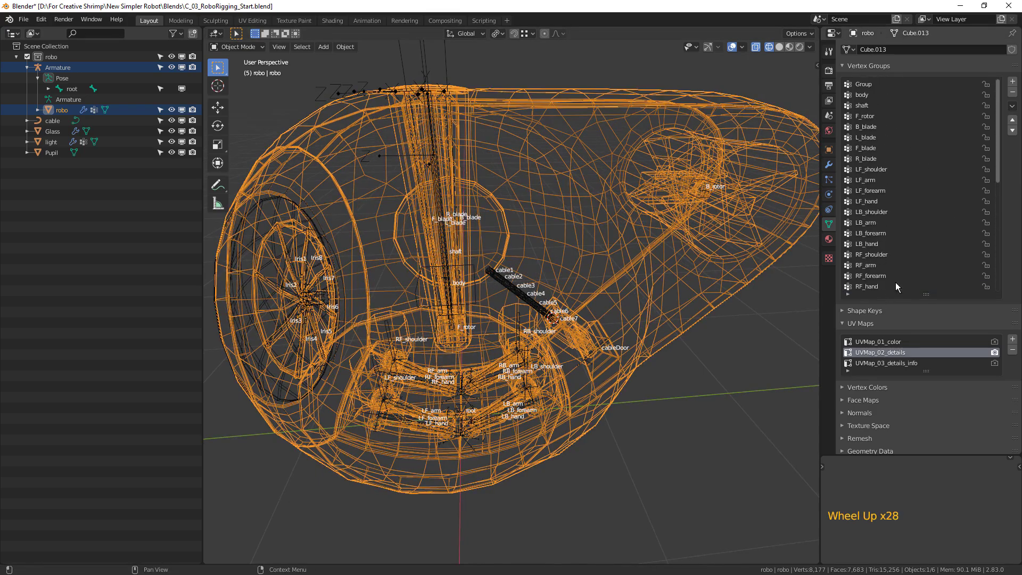
- Enter Edit Mode on the robo mesh alone, show it in Material Preview shading and turn off X-ray
middle_click_drag(574, 277, 538, 298)
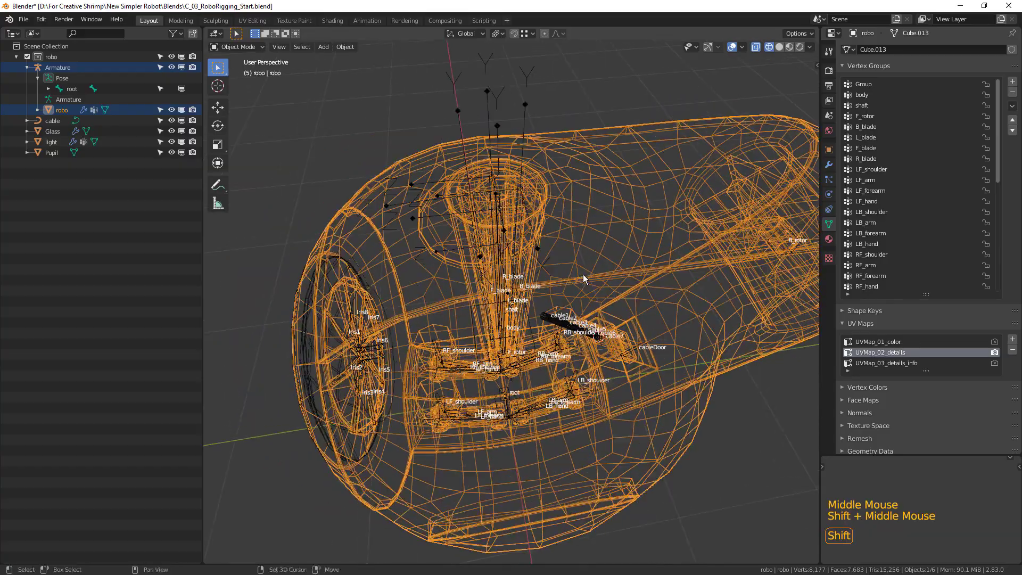
scroll(537, 298, "up", 2)
middle_click_drag(659, 245, 634, 241, "shift")
scroll(647, 250, "down", 3)
mouse_move(633, 241)
middle_mouse_down()
mouse_move(597, 182)
mouse_move(623, 170)
middle_mouse_up()
left_click(596, 180)
key("Tab")
left_click(790, 47)
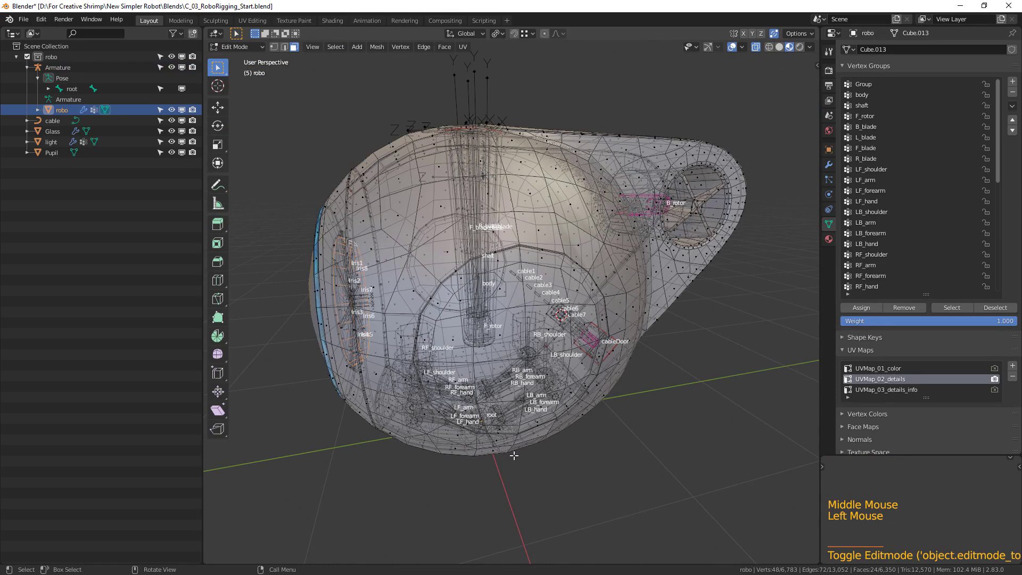
left_click(757, 55)
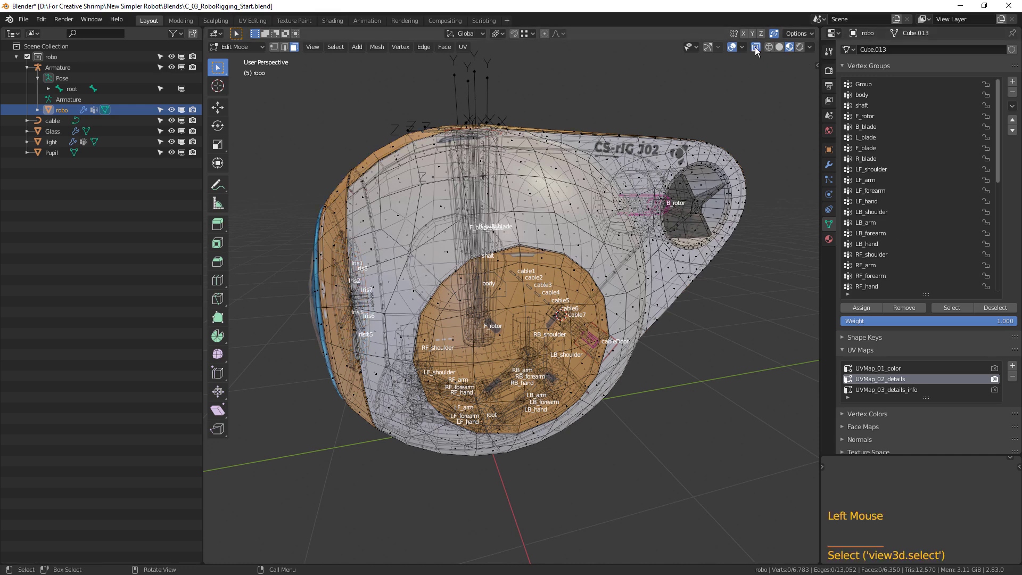
left_click(757, 52)
- Select all linked geometry of the white side shell, the orange top shell and the orange front section
mouse_move(714, 321)
middle_mouse_down()
mouse_move(680, 303)
mouse_move(678, 339)
mouse_move(661, 271)
mouse_move(650, 287)
mouse_move(437, 246)
mouse_move(564, 254)
middle_mouse_up()
left_click(646, 281)
left_click(437, 246, "shift")
left_click(573, 248, "shift")
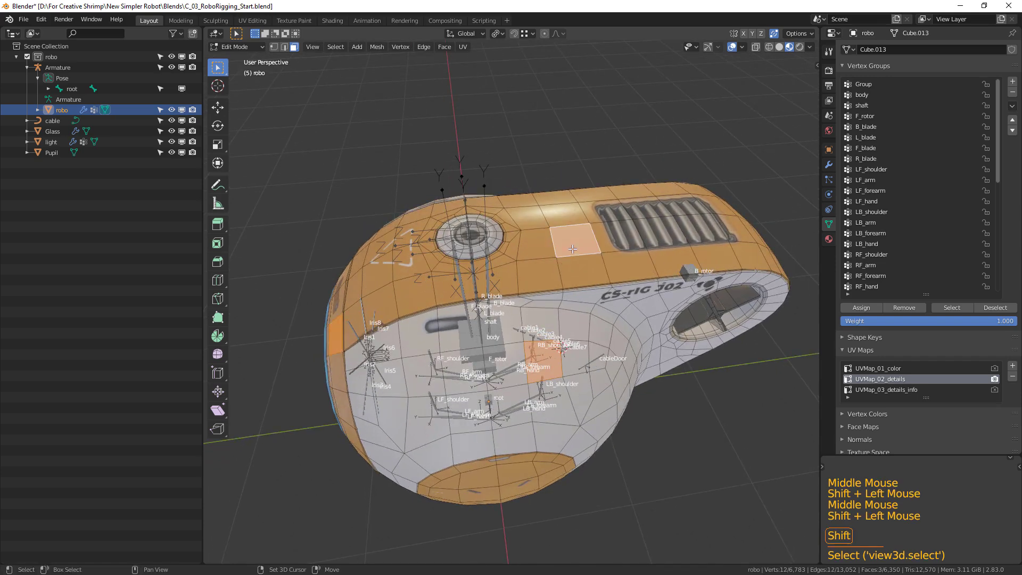
middle_click_drag(676, 345, 695, 279)
key("ctrl+l")
scroll(639, 309, "up", 2)
- Add the round orange side covers to the shell selection with their linked geometry and check it from both sides
left_click(577, 268, "shift")
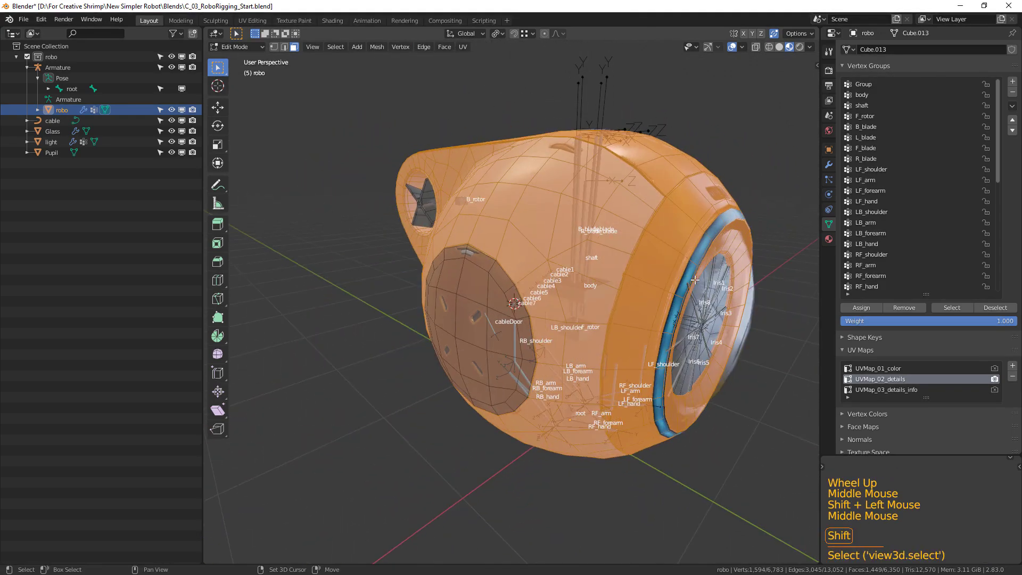
left_click(487, 303, "shift")
key("ctrl+l")
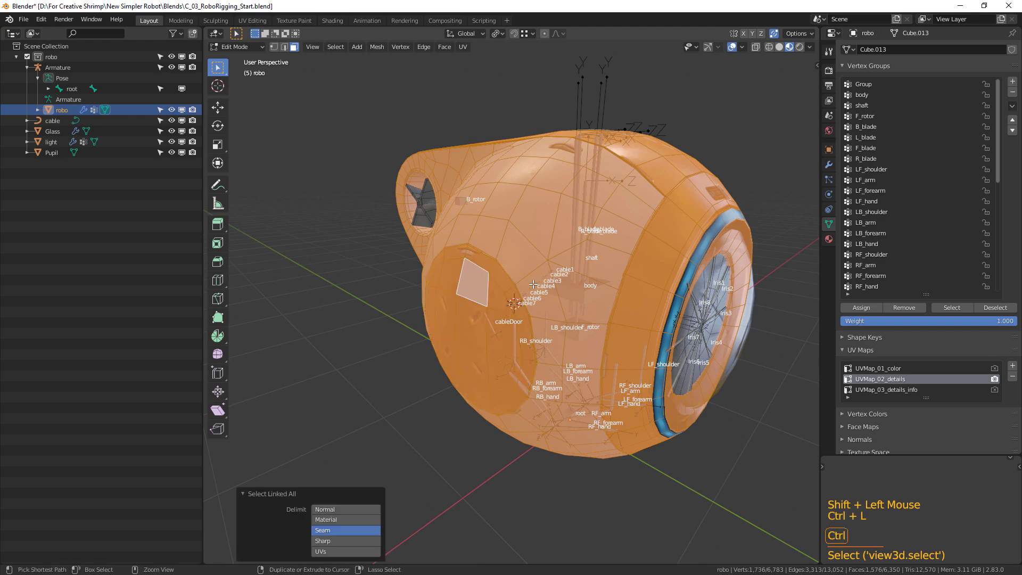
middle_click_drag(650, 316, 543, 311)
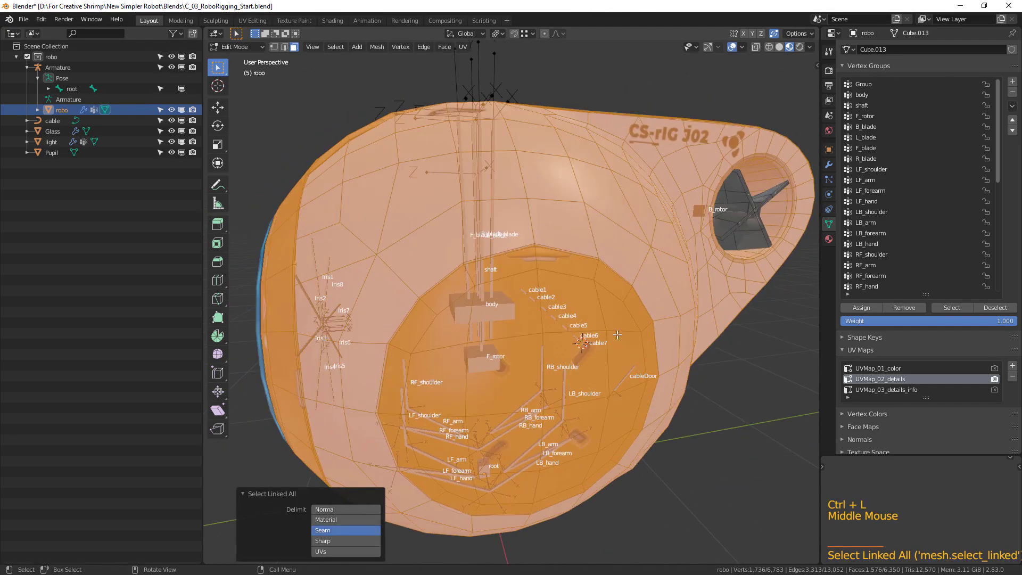
key("g")
right_click(750, 168)
mouse_move(772, 282)
middle_mouse_down()
mouse_move(799, 278)
mouse_move(775, 277)
middle_mouse_up()
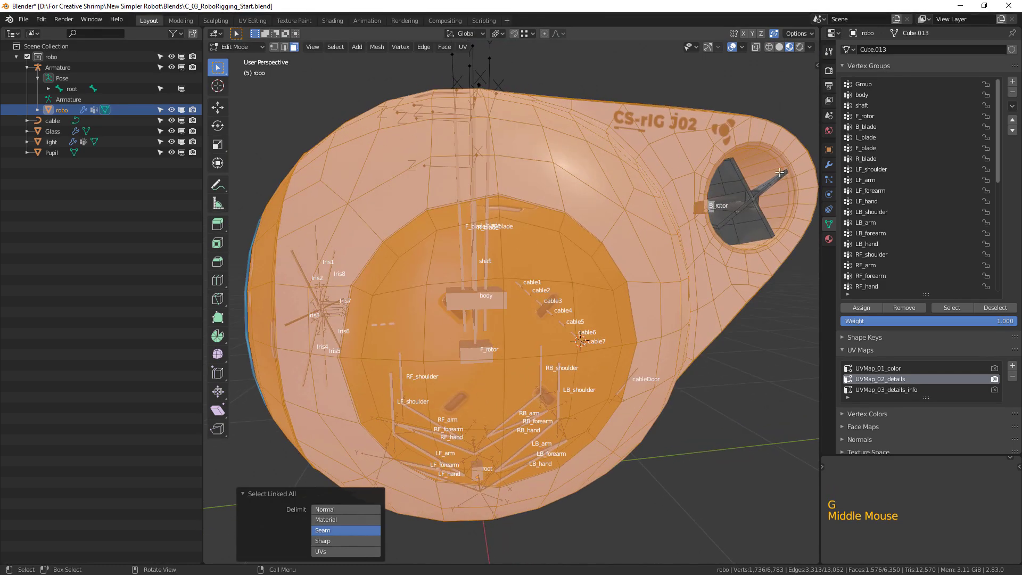
- Assign the selected shell geometry to the body vertex group at weight 1.000 and test-move it to check the selection
left_click(868, 96)
left_click(861, 308)
scroll(586, 266, "down", 2)
key("g")
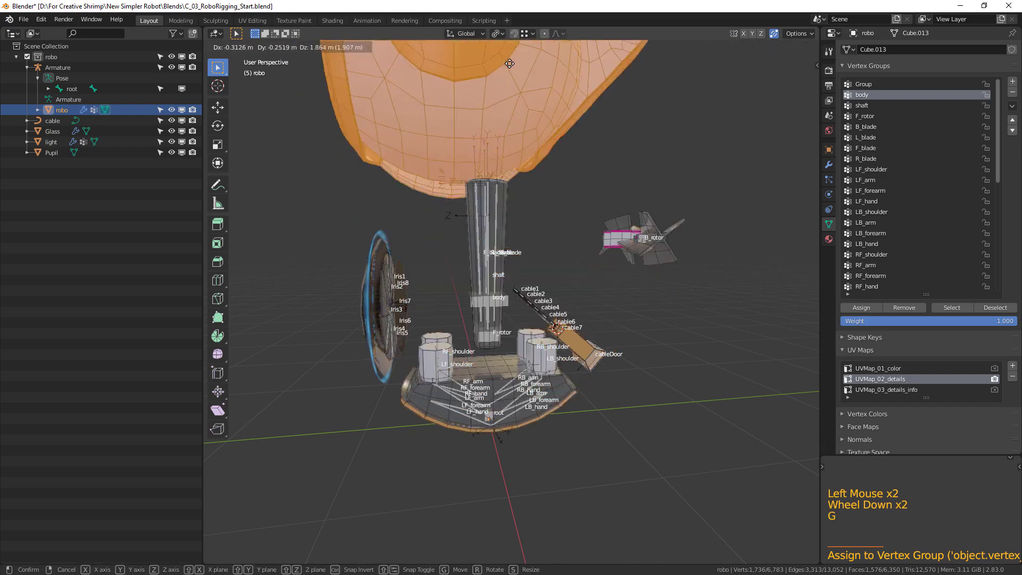
right_click(590, 82)
- Leave Edit Mode, select the armature's body bone and test-move it several times to check which mesh parts follow
key("Tab")
middle_click_drag(467, 283, 613, 250)
left_click(522, 305)
key("g")
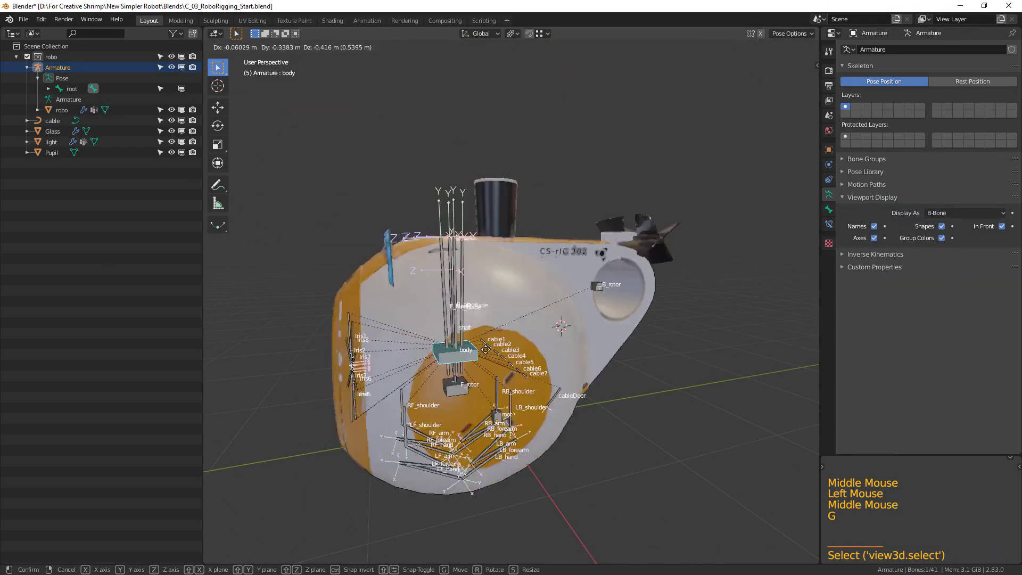
right_click(503, 159)
scroll(504, 158, "up", 2)
middle_click_drag(503, 158, 554, 236, "shift")
key("g")
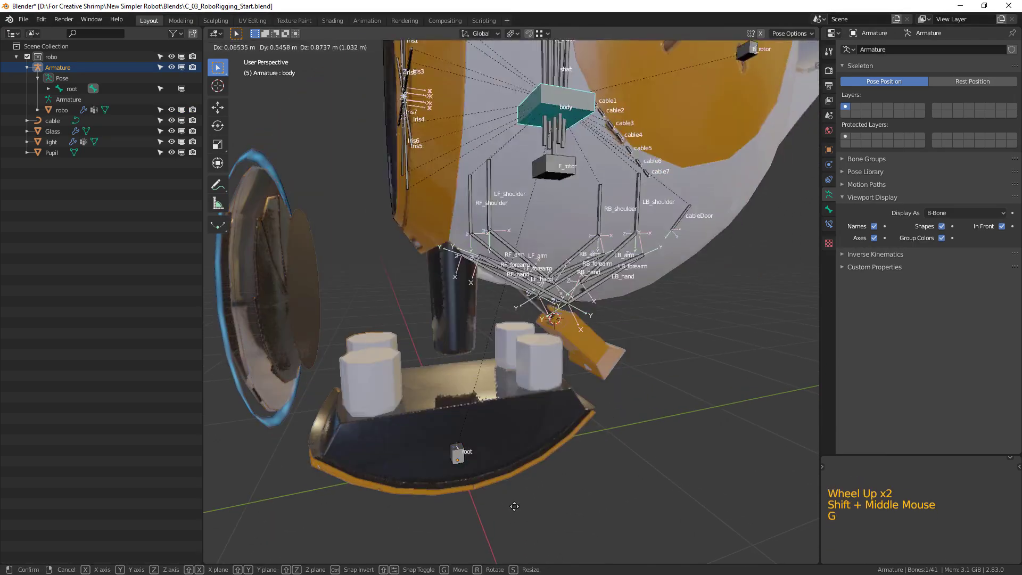
right_click(596, 83)
key("g")
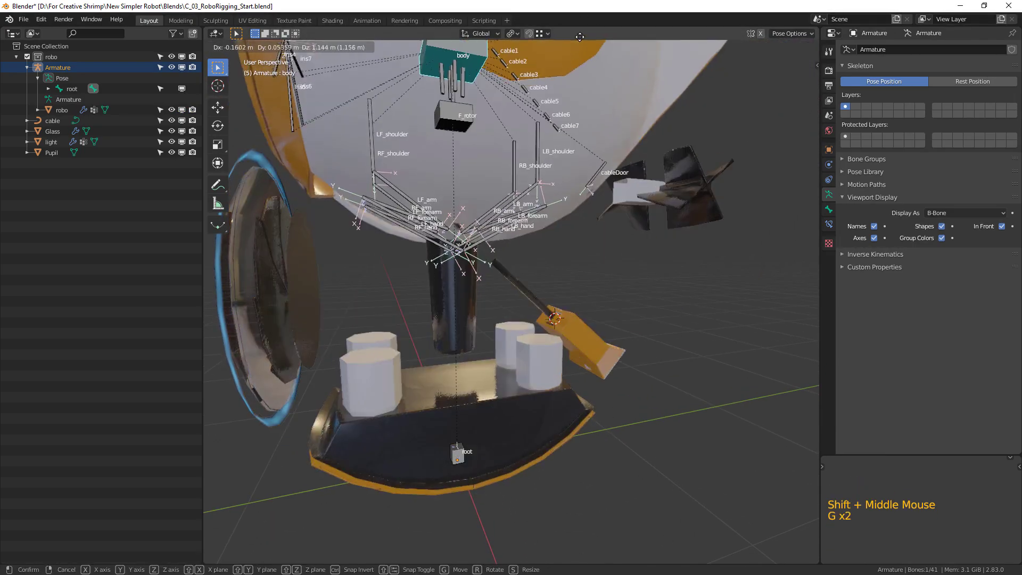
right_click(579, 66)
- Lift the body bone to examine the hatch and base pieces from below, and undo the move
middle_click_drag(580, 65, 590, 184)
key("g")
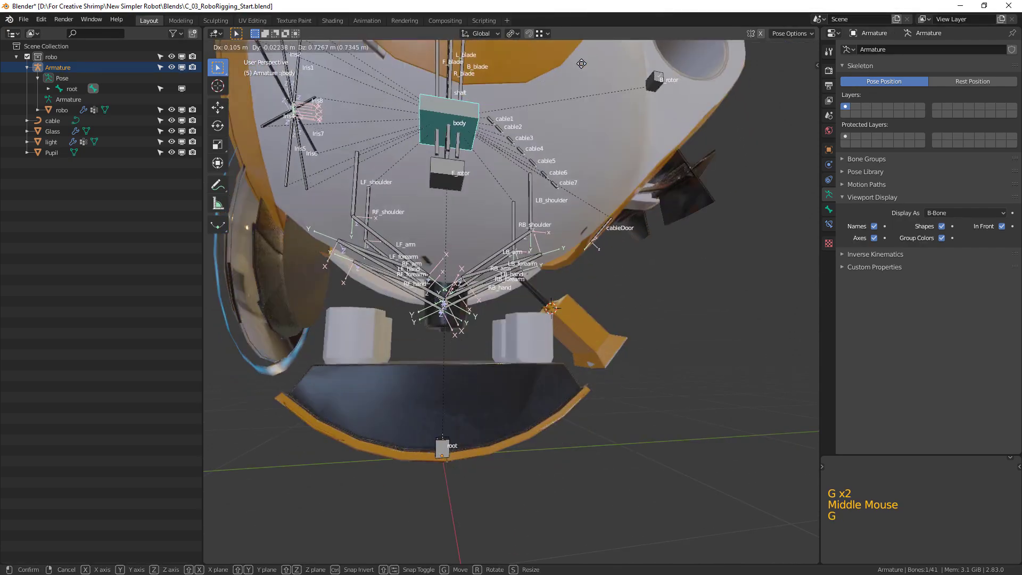
left_click(643, 251)
left_click(589, 341)
mouse_move(589, 340)
middle_mouse_down()
mouse_move(551, 360)
mouse_move(598, 352)
middle_mouse_up()
scroll(551, 359, "up", 2)
left_click(411, 464)
middle_click_drag(551, 203, 584, 312)
scroll(639, 351, "down", 1)
scroll(659, 368, "down", 2, "ctrl")
key("ctrl+z")
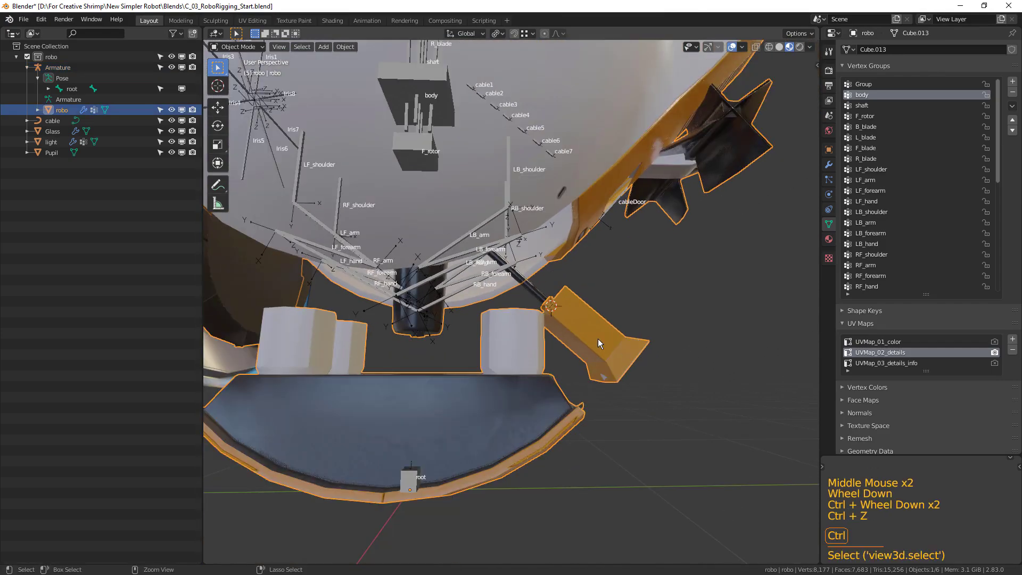
key("ctrl+z")
key("ctrl+z")
key("ctrl+z")
middle_click_drag(545, 262, 590, 366)
key("Tab")
scroll(619, 399, "up", 2)
scroll(618, 400, "up", 1)
middle_click_drag(619, 399, 612, 338, "shift")
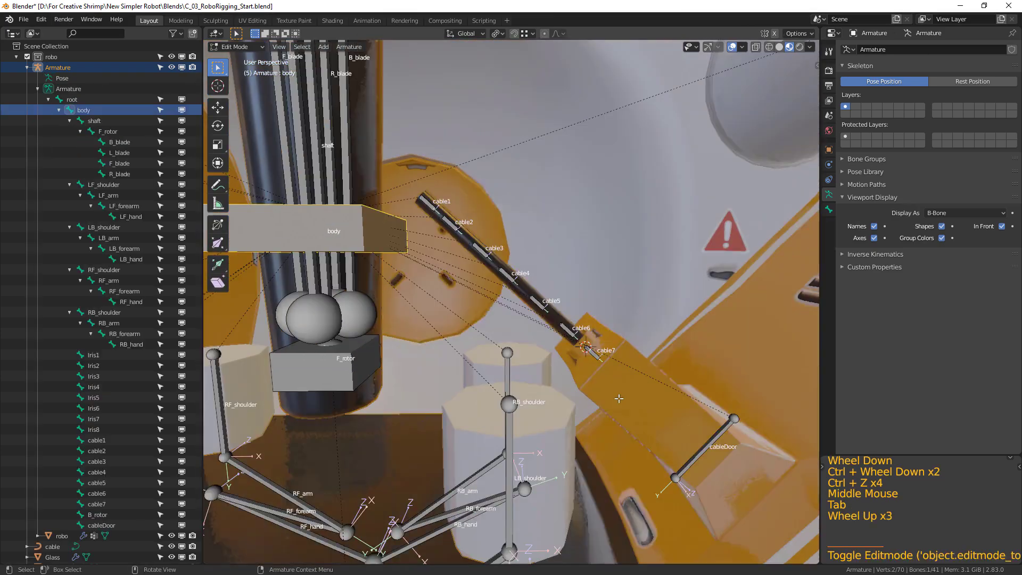
key("Tab")
- Enter Edit Mode on the robo mesh and select the linked geometry of the orange cable housing and the dark base
scroll(612, 335, "down", 4)
left_click(599, 298)
key("Tab")
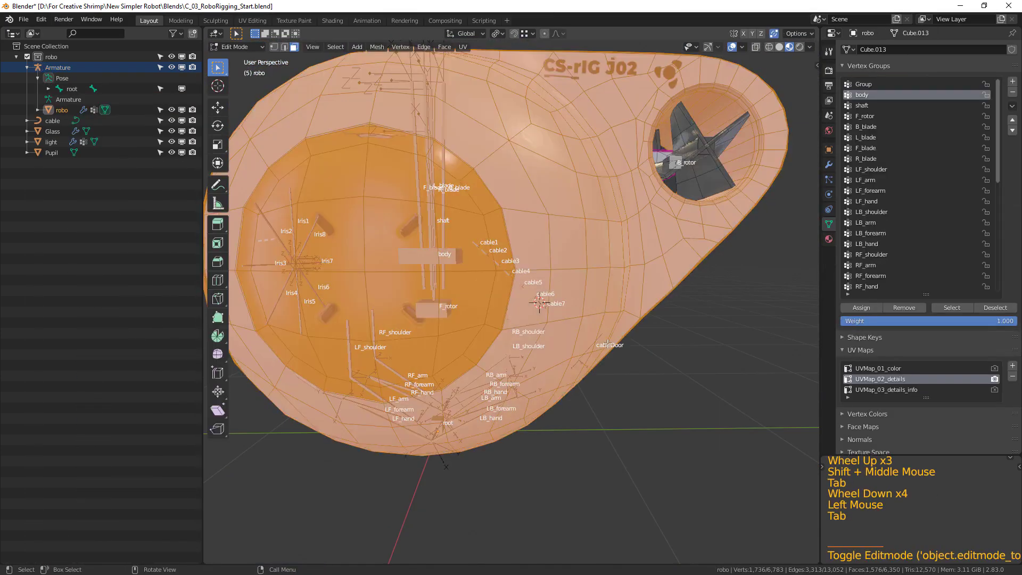
scroll(604, 331, "up", 3)
middle_click_drag(559, 297, 645, 260)
scroll(598, 297, "up", 1)
left_click(645, 260)
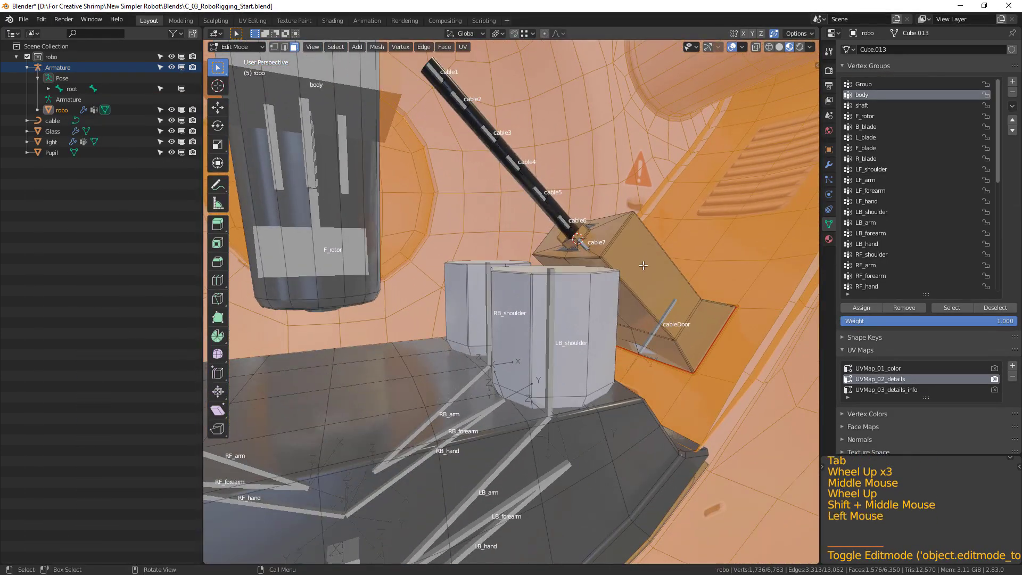
left_click(373, 398, "shift")
key("ctrl+l")
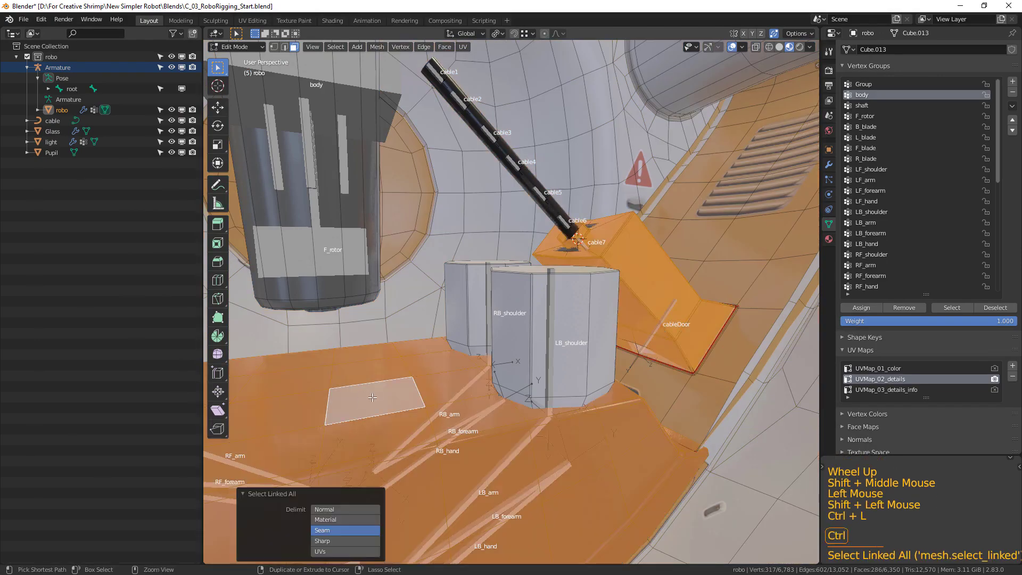
- Assign the selected cable housing and base geometry to the body vertex group at weight 1.000
scroll(373, 398, "down", 2)
middle_click_drag(372, 398, 531, 226, "shift")
scroll(531, 226, "up", 2)
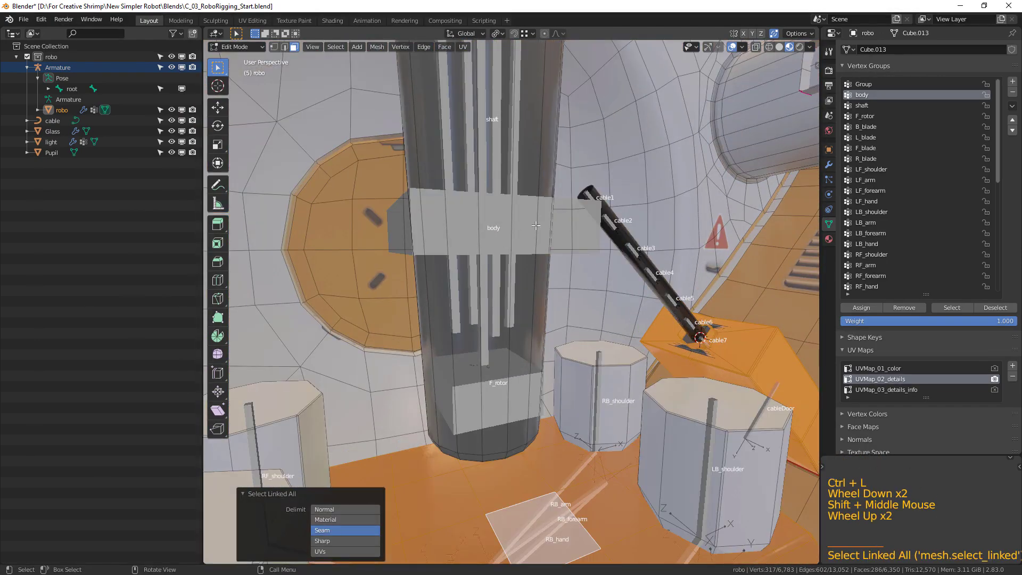
left_click(866, 95)
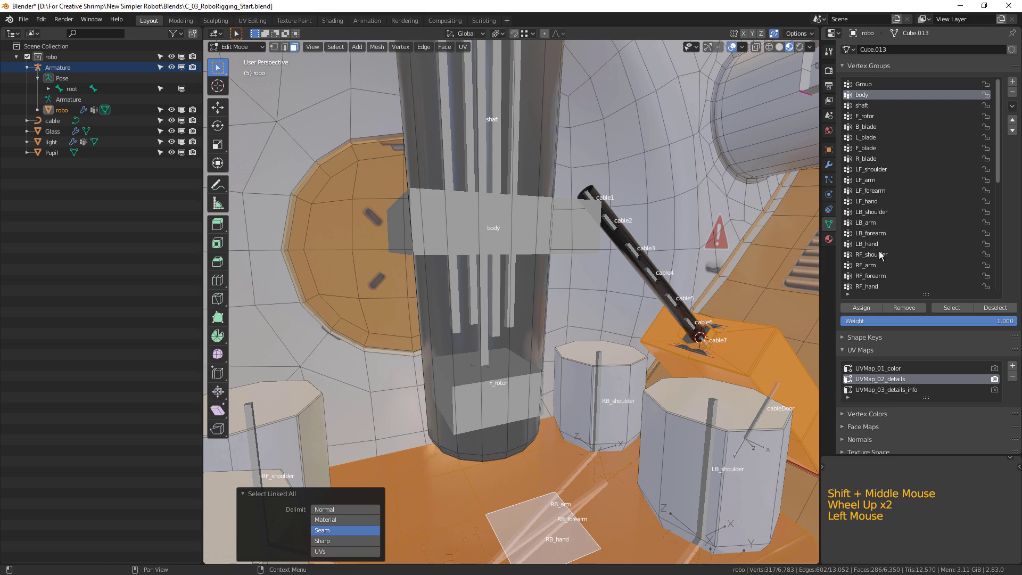
left_click(860, 309)
- Leave Edit Mode and test-move the body bone to check that the newly assigned parts follow
scroll(556, 365, "down", 2)
key("Tab")
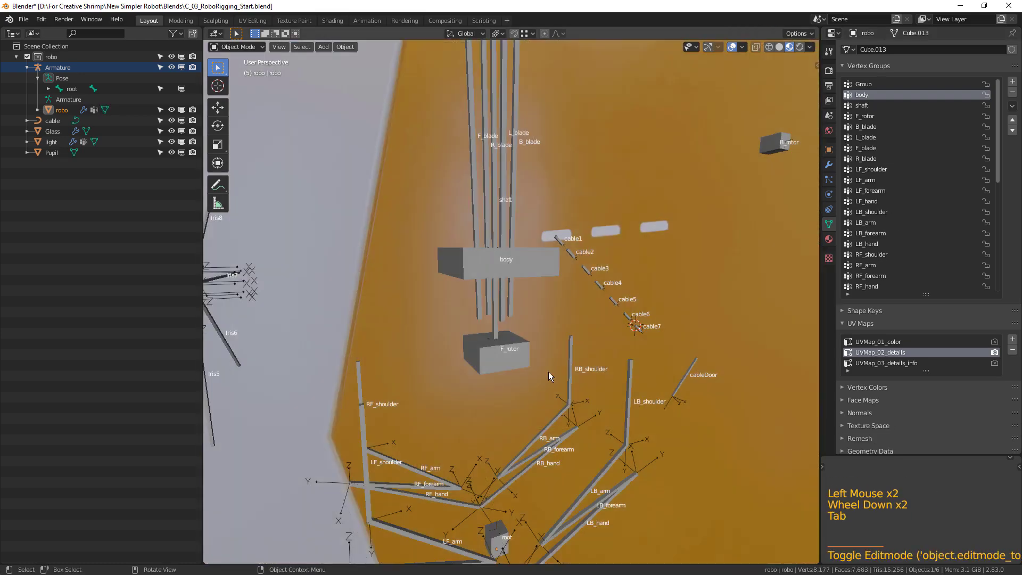
scroll(519, 267, "down", 1)
left_click(519, 267)
scroll(519, 268, "down", 2)
middle_click_drag(519, 267, 554, 266)
key("g")
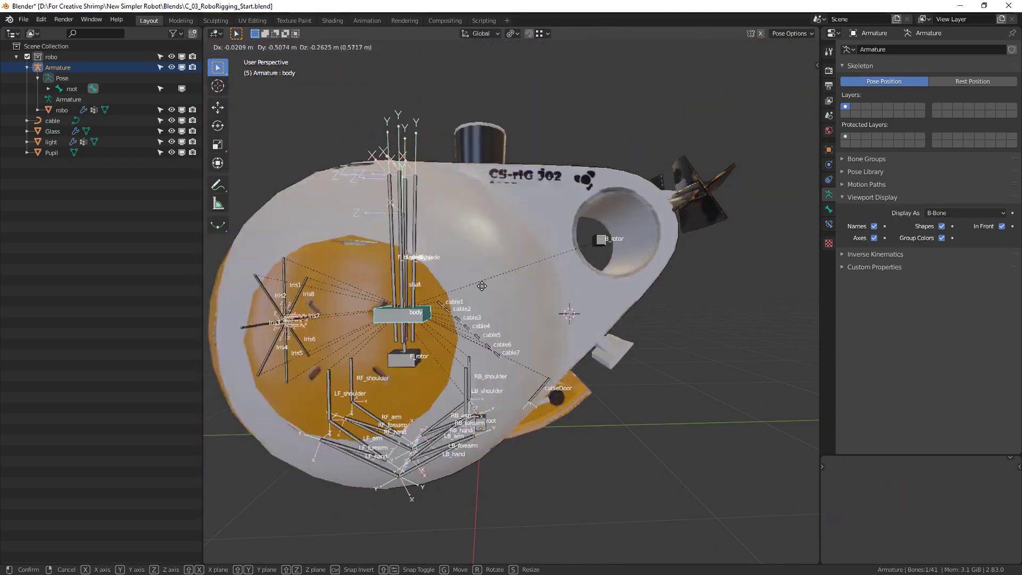
key("Escape")
- Enter Edit Mode on the robo mesh and select the linked geometry of the rear rotor's mount inside the tail opening
middle_click_drag(655, 182, 571, 252, "shift")
scroll(565, 294, "up", 3)
left_click(579, 254)
left_click(568, 244)
key("Tab")
left_click(572, 252)
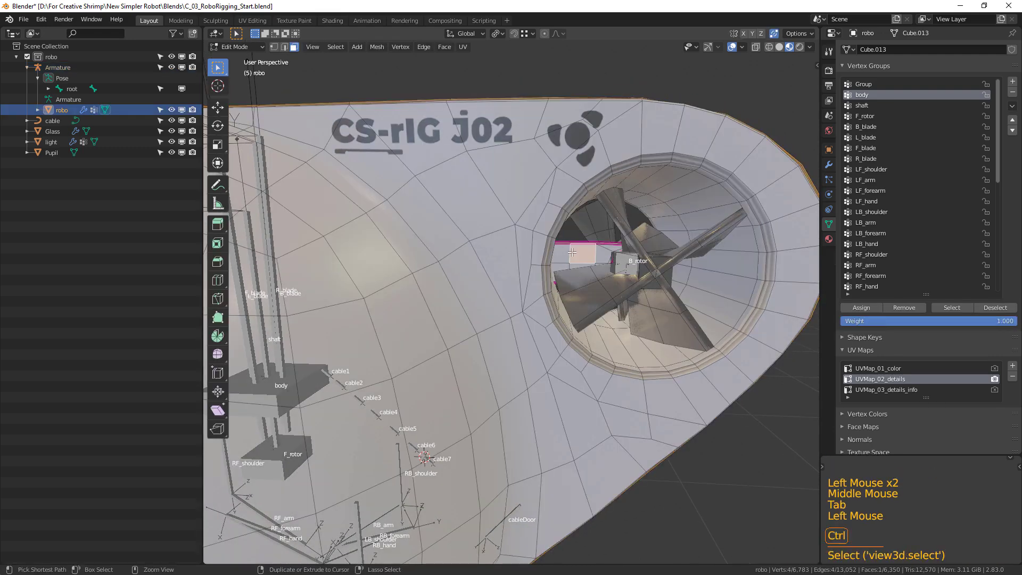
key("ctrl+l")
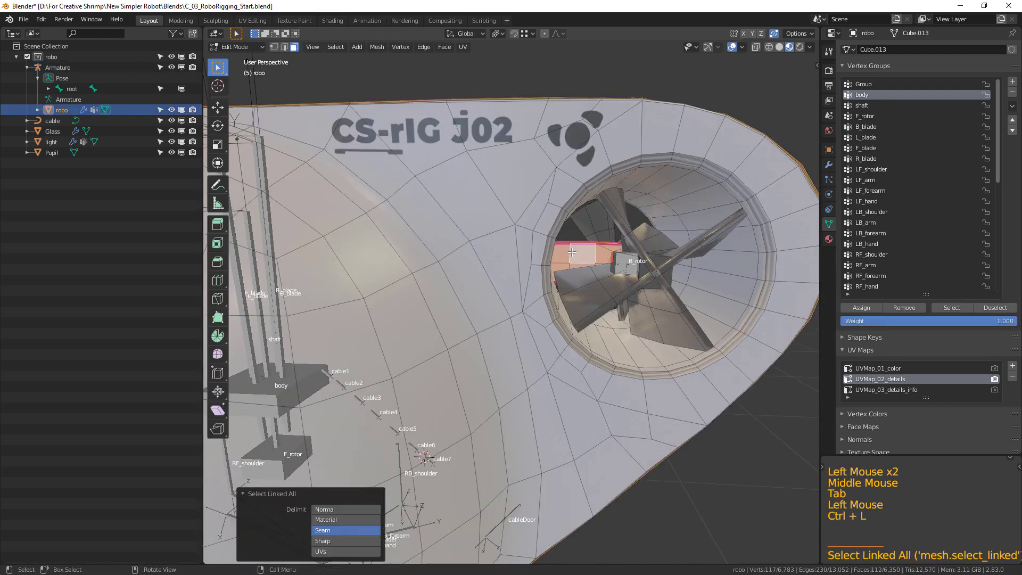
- Assign the selected rear rotor mount to the body vertex group at weight 1.000 and test-move the body bone in Pose Mode
left_click(861, 308)
scroll(868, 309, "down", 3)
mouse_move(437, 367)
middle_mouse_down("shift")
mouse_move(494, 337)
mouse_move(552, 326)
mouse_move(510, 368)
mouse_move(441, 376)
middle_mouse_up("shift")
key("Tab")
scroll(552, 326, "down", 4)
left_click(447, 329)
key("g")
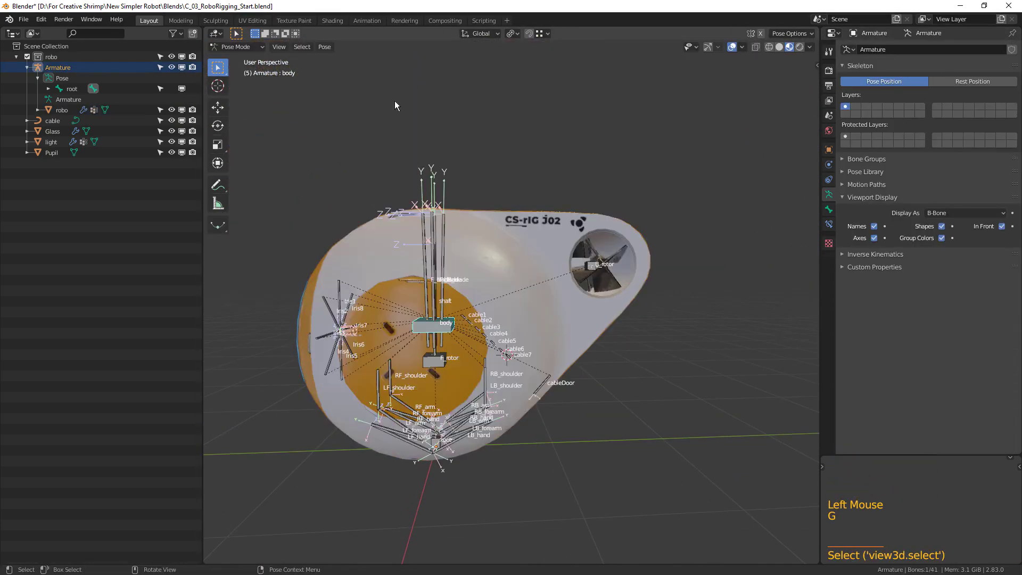
- Select the Pupil object and add a vertex group named body to it
middle_click_drag(394, 105, 398, 139, "shift")
scroll(397, 261, "up", 2)
middle_click_drag(397, 261, 14, 111)
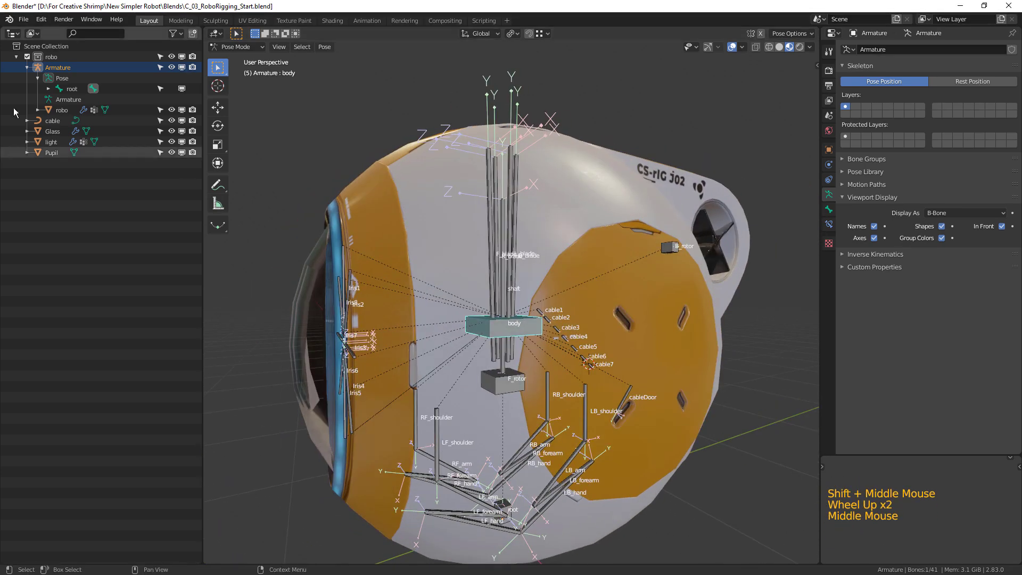
left_click(54, 154)
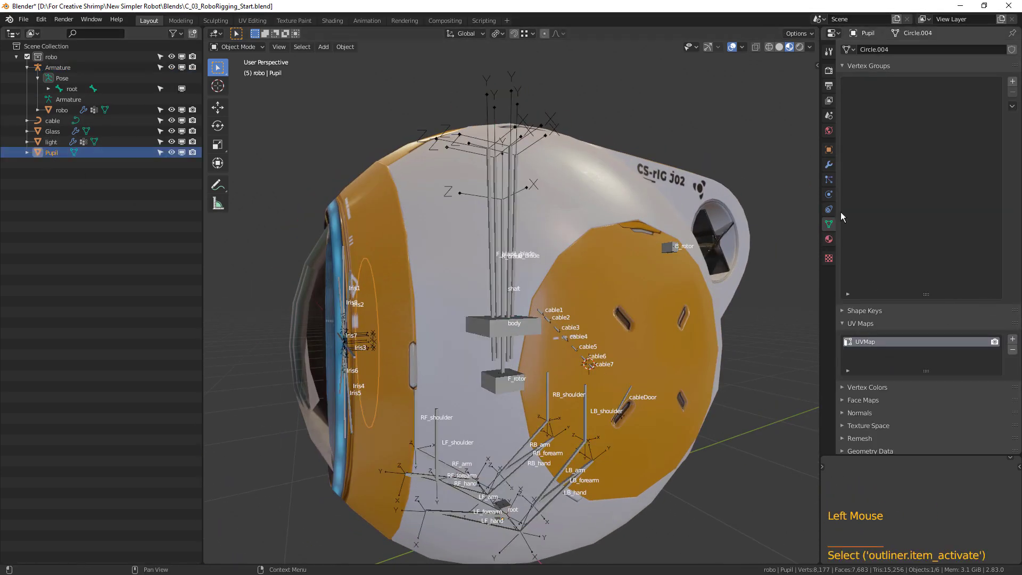
left_click(1013, 82)
double_click(872, 83)
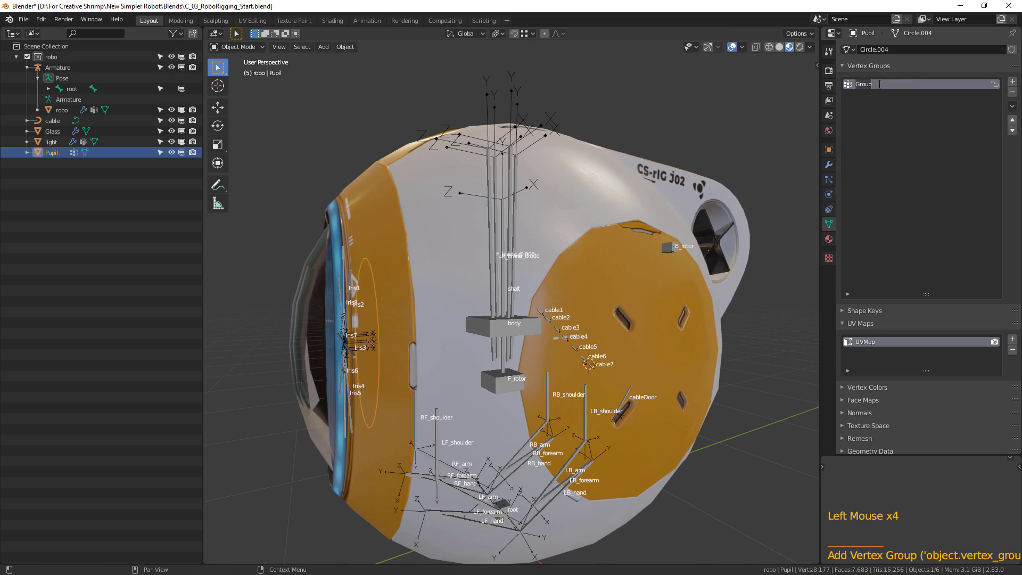
type("body")
key("Return")
- Assign all of the Pupil geometry to the body vertex group at weight 1.000 and return to Object Mode
key("Tab")
key("a")
left_click(862, 308)
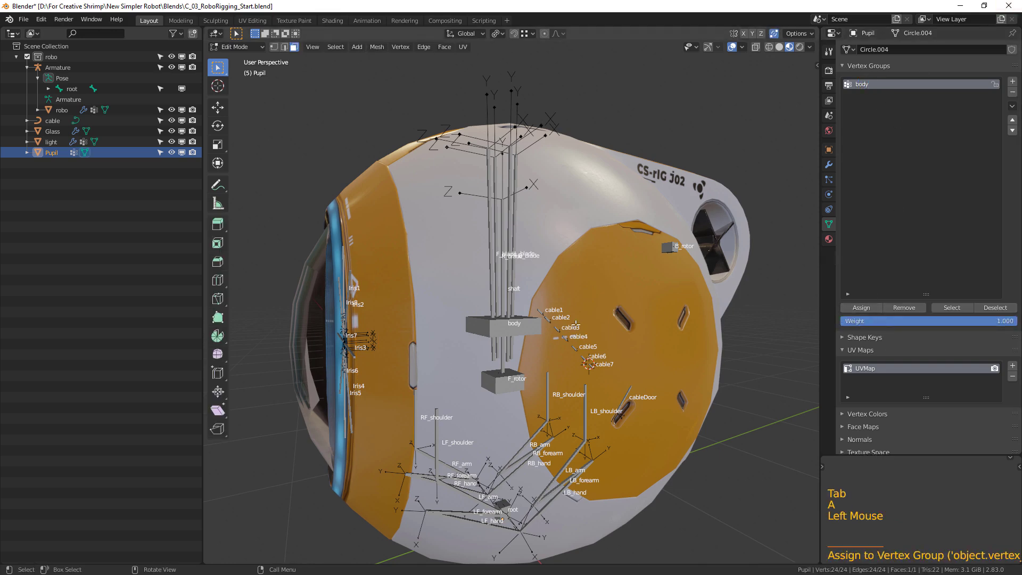
key("Tab")
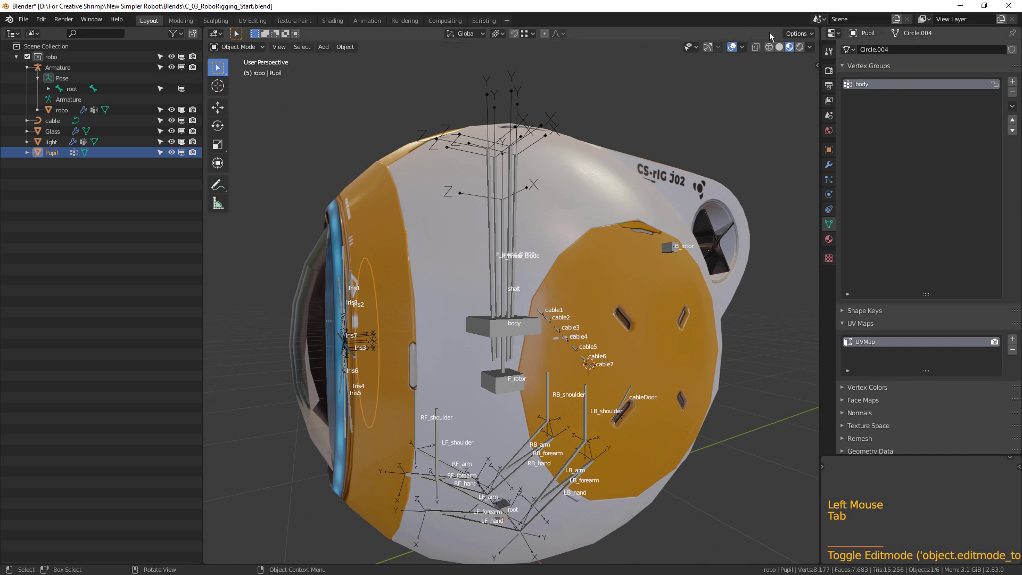
- Add an Armature modifier to the Pupil with Armature as its object
left_click(829, 165)
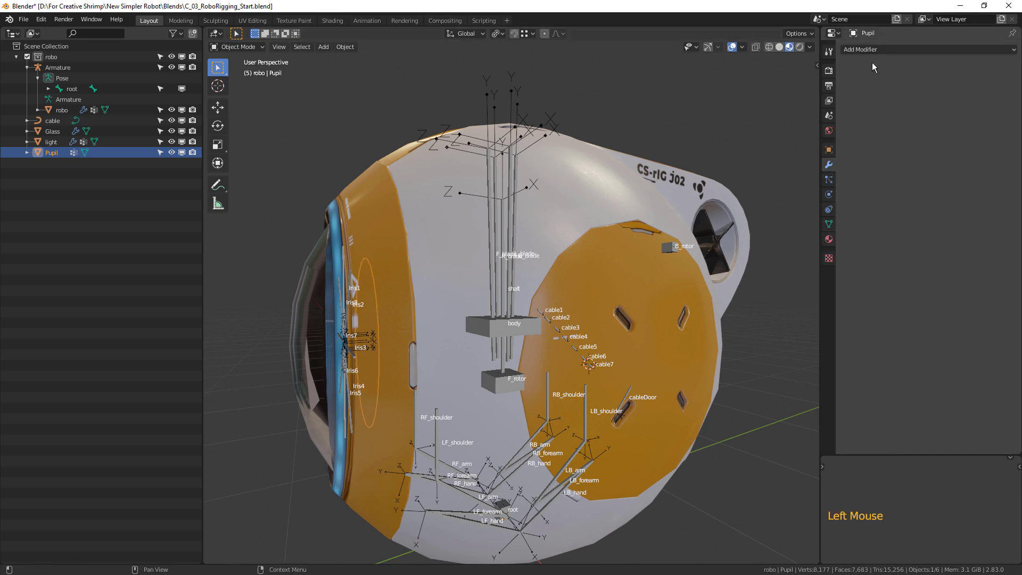
left_click(872, 48)
left_click(916, 74)
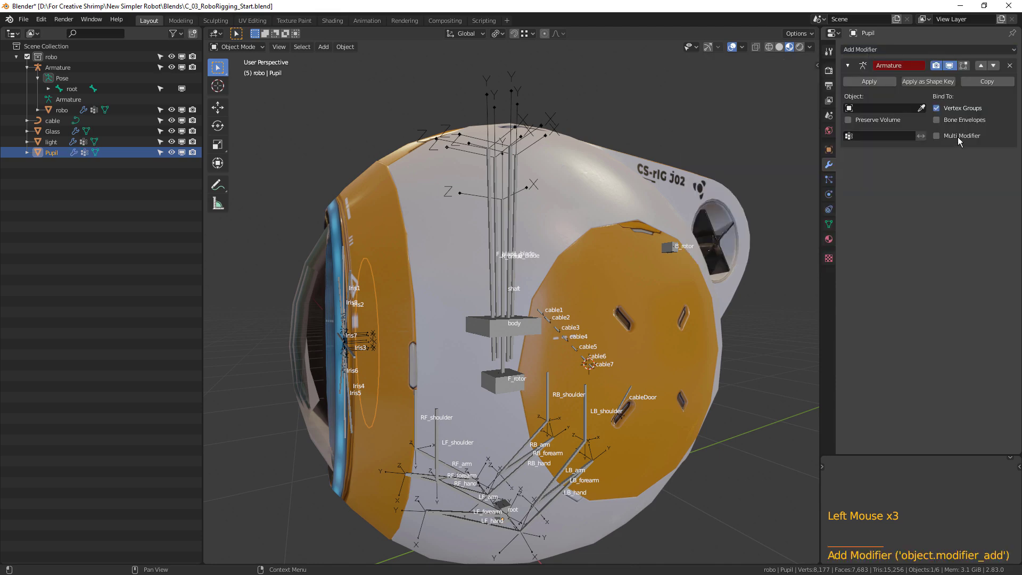
left_click(880, 109)
left_click(934, 124)
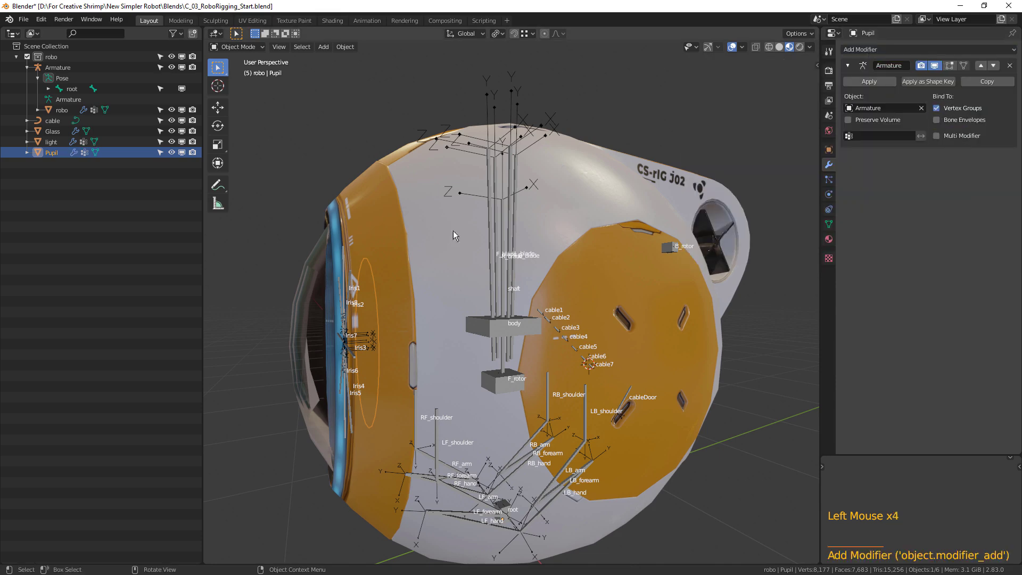
- Test-move the body bone from several angles to check that the Pupil follows, cancelling each move
left_click(526, 323)
key("g")
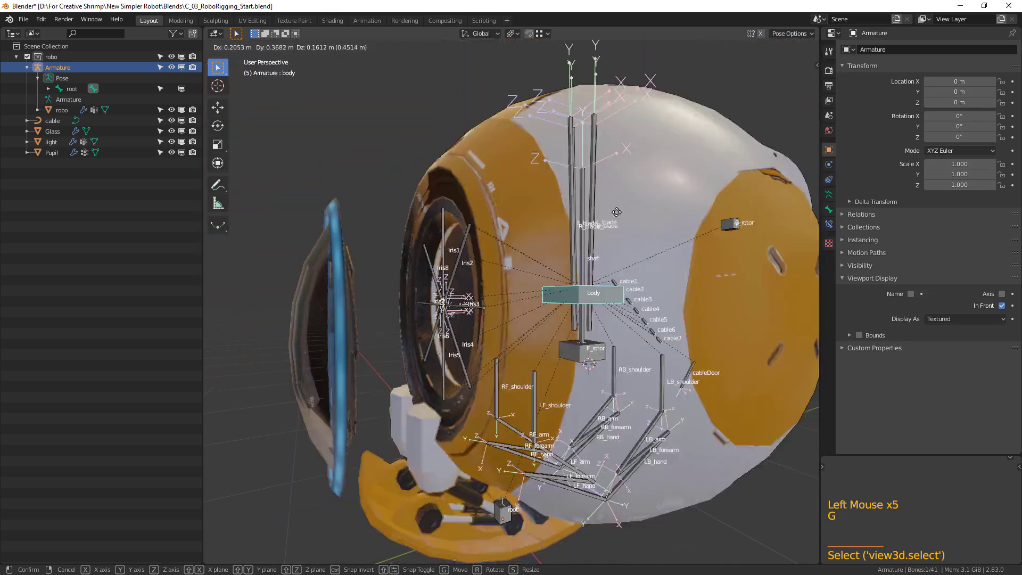
left_click(487, 293)
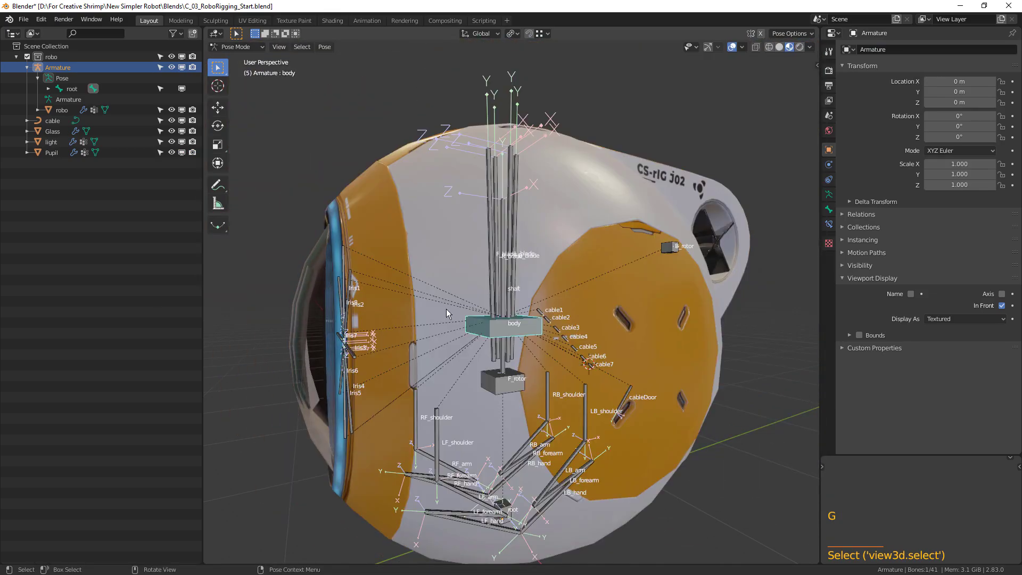
middle_click_drag(406, 264, 506, 326)
scroll(504, 325, "down", 2)
middle_click_drag(505, 326, 446, 302)
key("g")
right_click(528, 312)
scroll(557, 324, "up", 2)
key("g")
right_click(525, 322)
- Select the light and Glass objects with Glass active and add a vertex group named body to the Glass
left_click(331, 245)
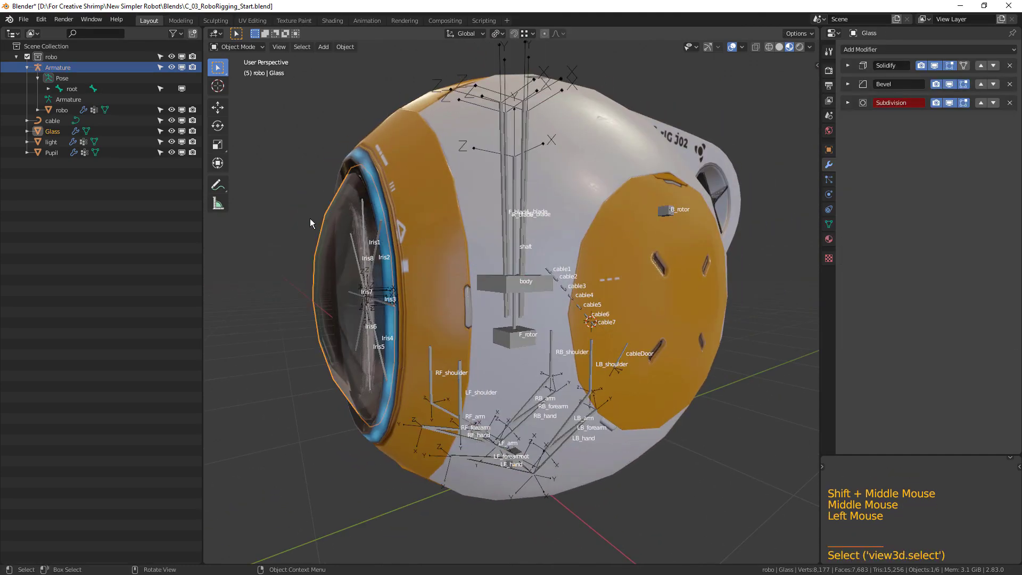
middle_click_drag(310, 218, 239, 176)
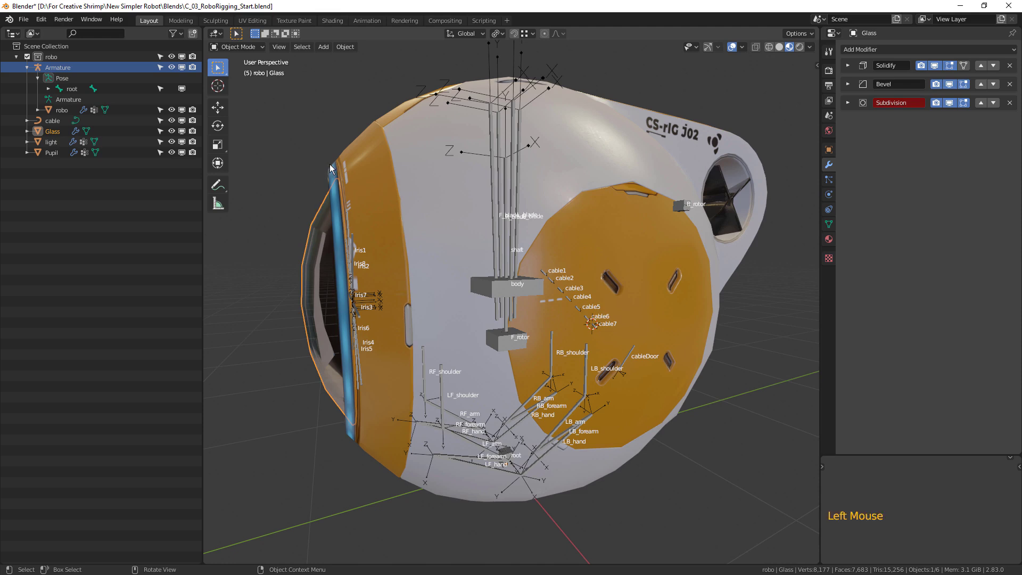
left_click(315, 254)
left_click(318, 255, "shift")
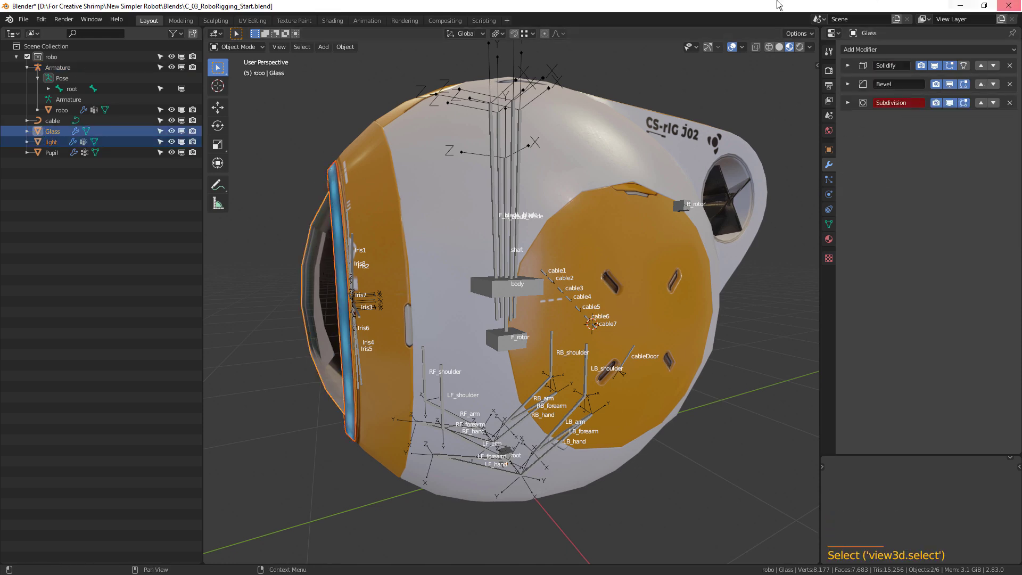
left_click(829, 224)
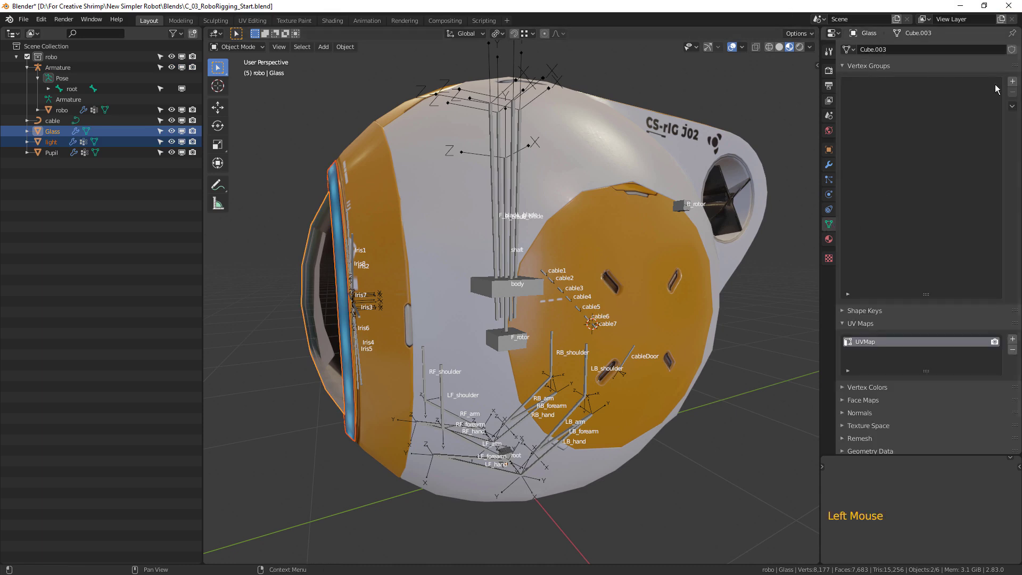
left_click(1013, 82)
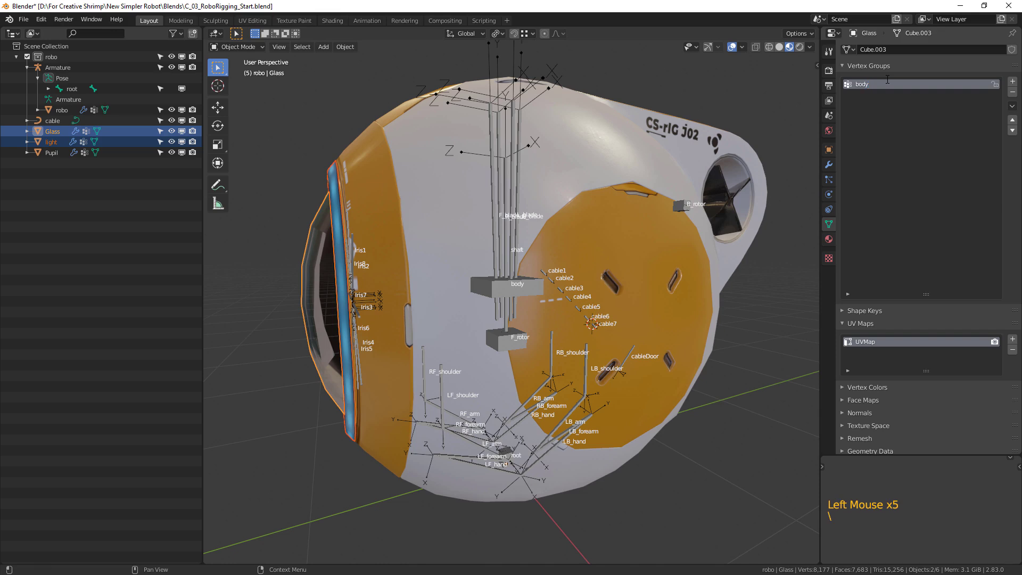
- Assign the Glass geometry to the body vertex group at weight 1.000 and return to Object Mode
key("Tab")
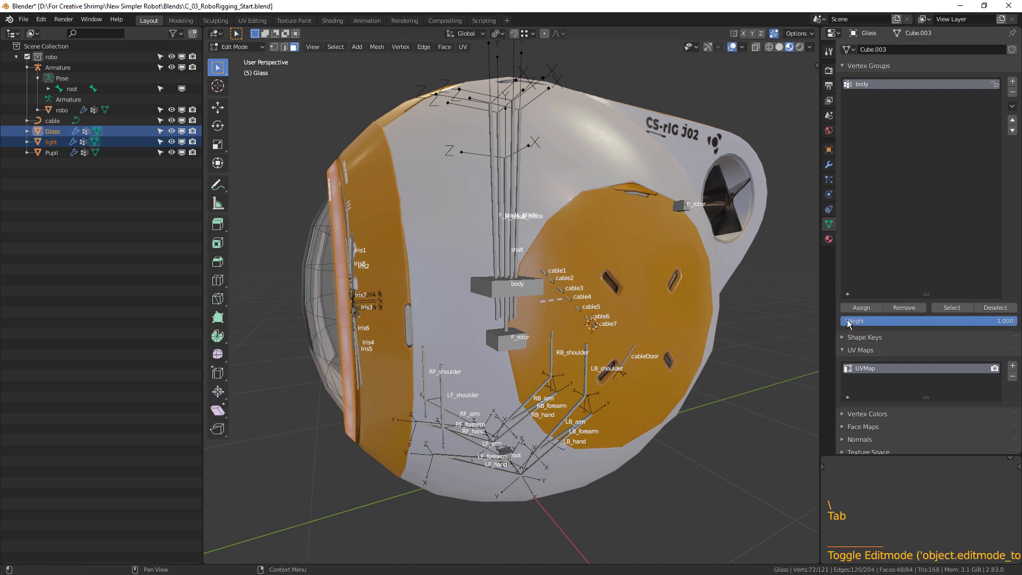
left_click(862, 308)
key("Tab")
left_click(317, 290)
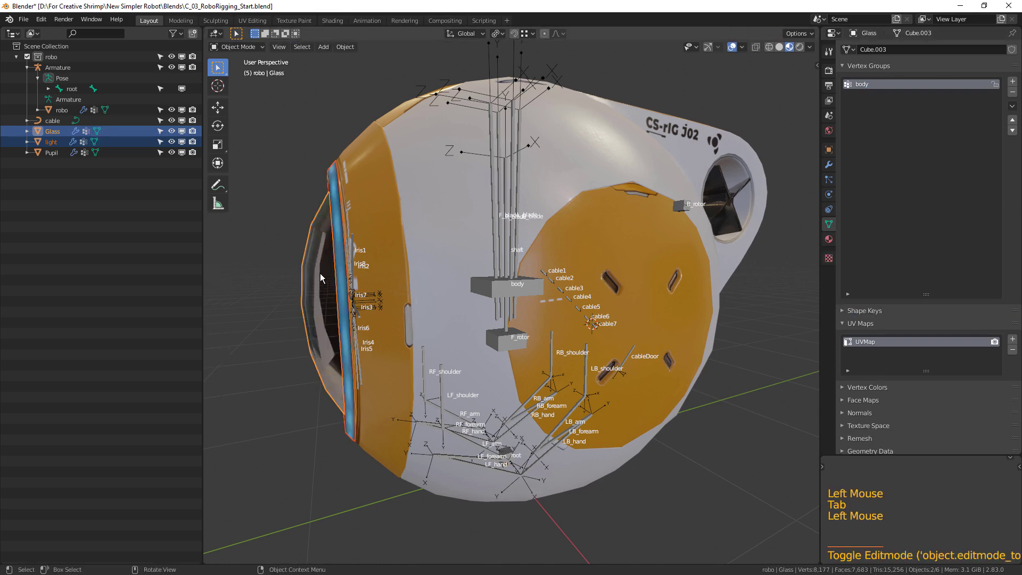
key("Tab")
key("a")
key("Tab")
- Reselect the light and Glass with Glass active, and add an Armature modifier with Armature as its object
left_click(340, 238)
left_click(332, 193, "shift")
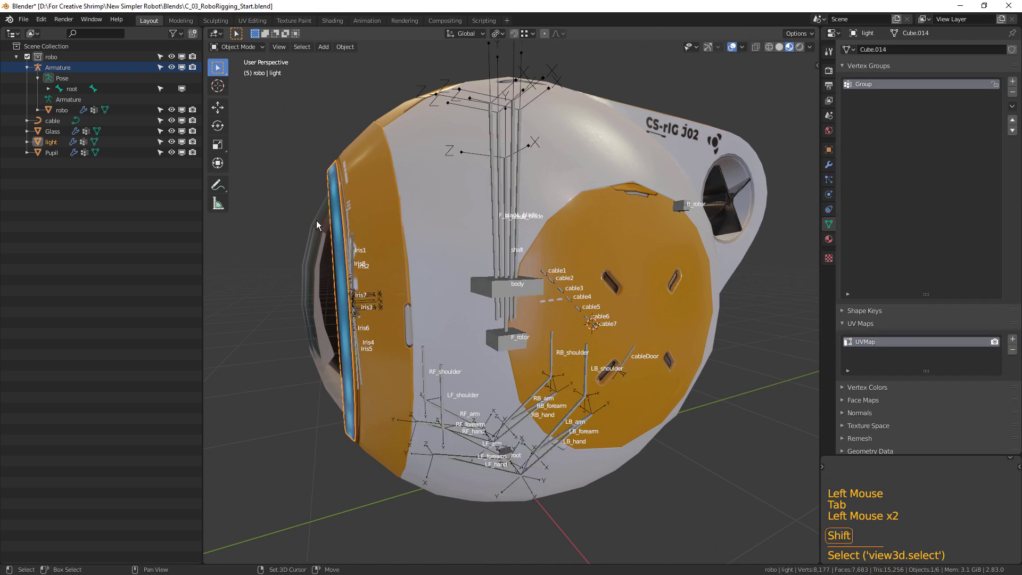
left_click(331, 257, "shift")
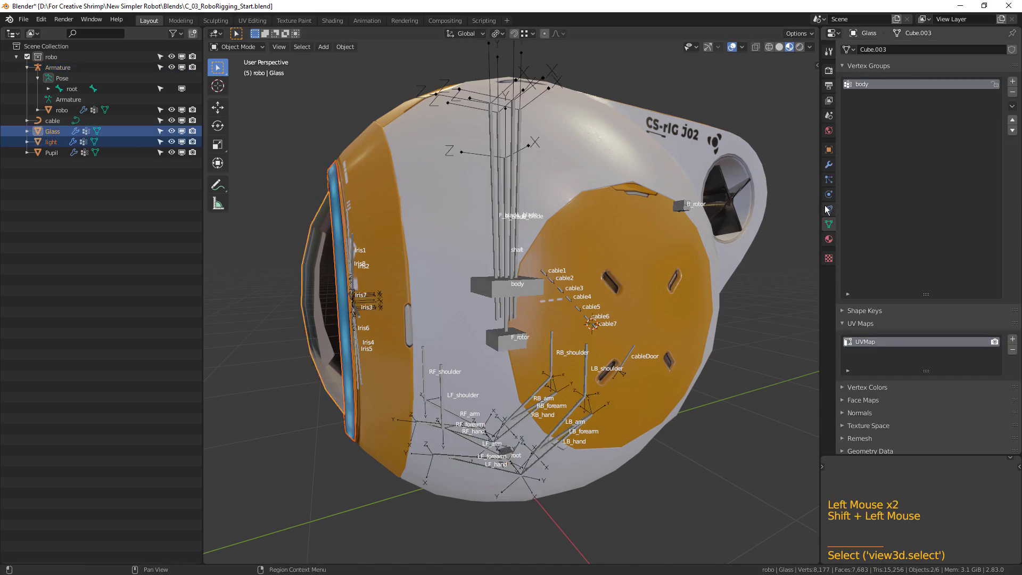
left_click(829, 165)
left_click(893, 50)
left_click(896, 72)
left_click(877, 164)
left_click(905, 194)
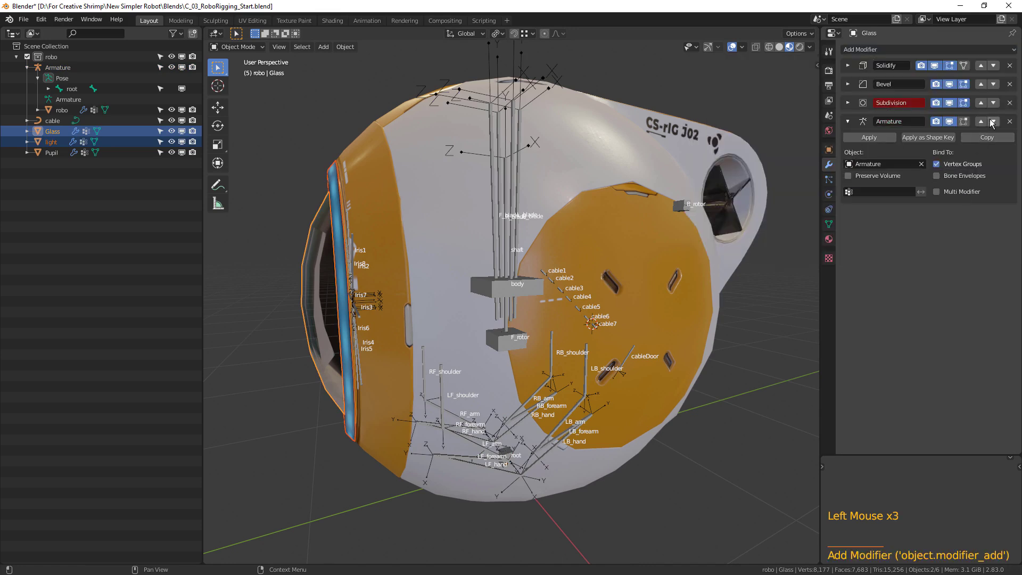
- Move the Glass's Armature modifier to the top of the stack, above Solidify, Bevel and Subdivision
left_click(981, 121)
left_click(981, 102)
left_click(982, 84)
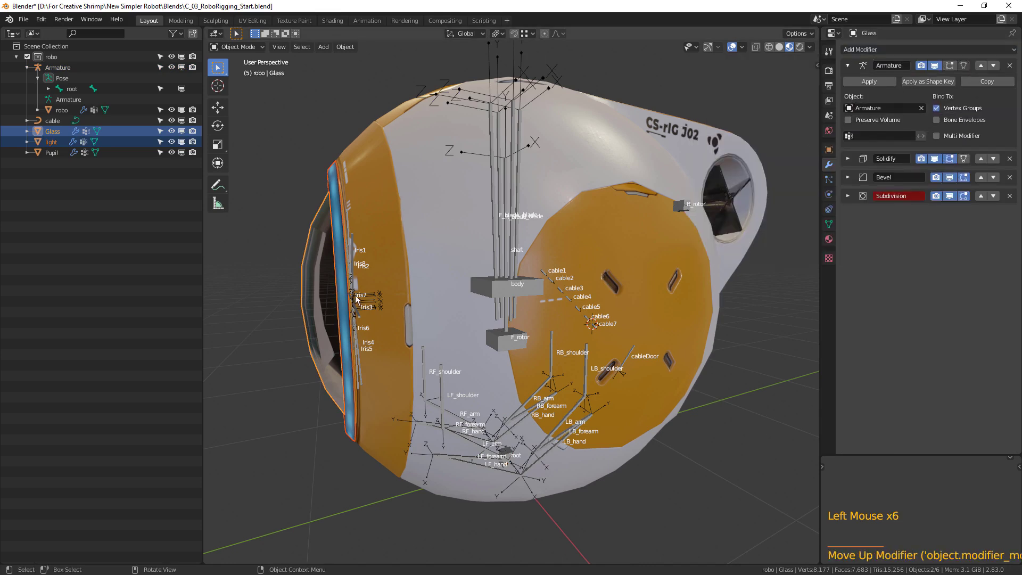
- Add an Armature modifier targeting Armature to the light object and move it to the top of the modifier stack
left_click(313, 271)
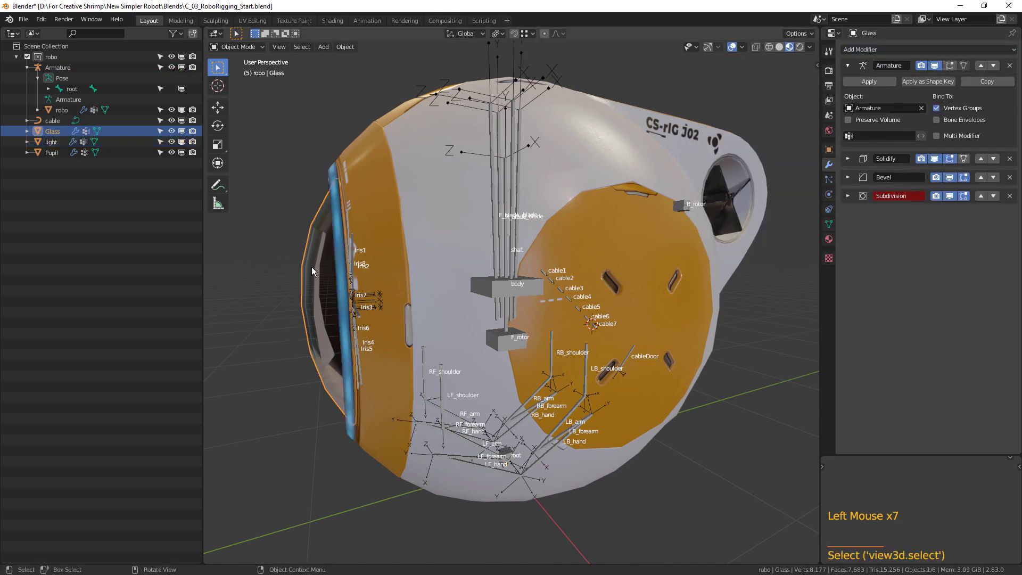
left_click(339, 257)
left_click(916, 54)
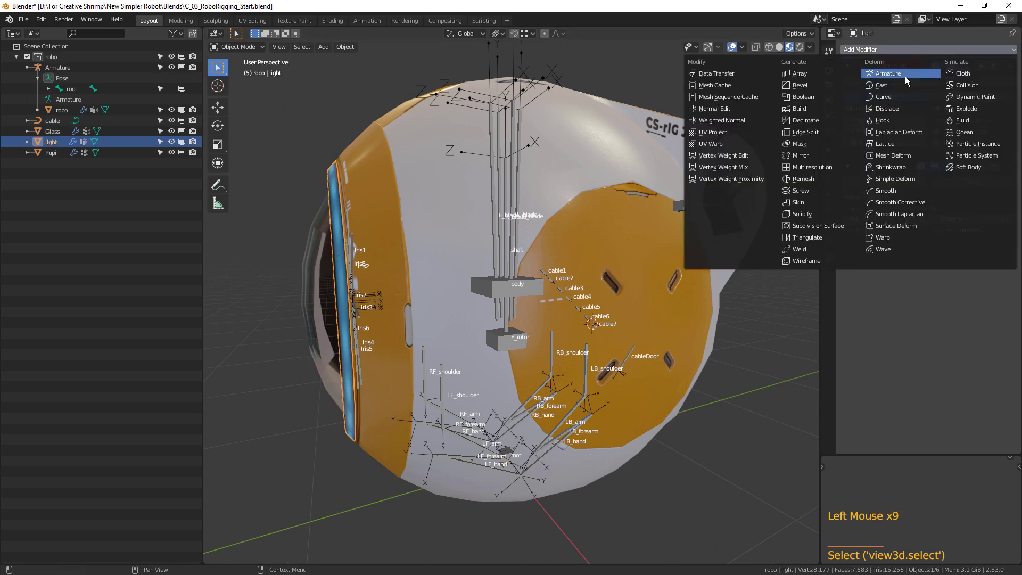
left_click(900, 74)
left_click(895, 297)
left_click(873, 310)
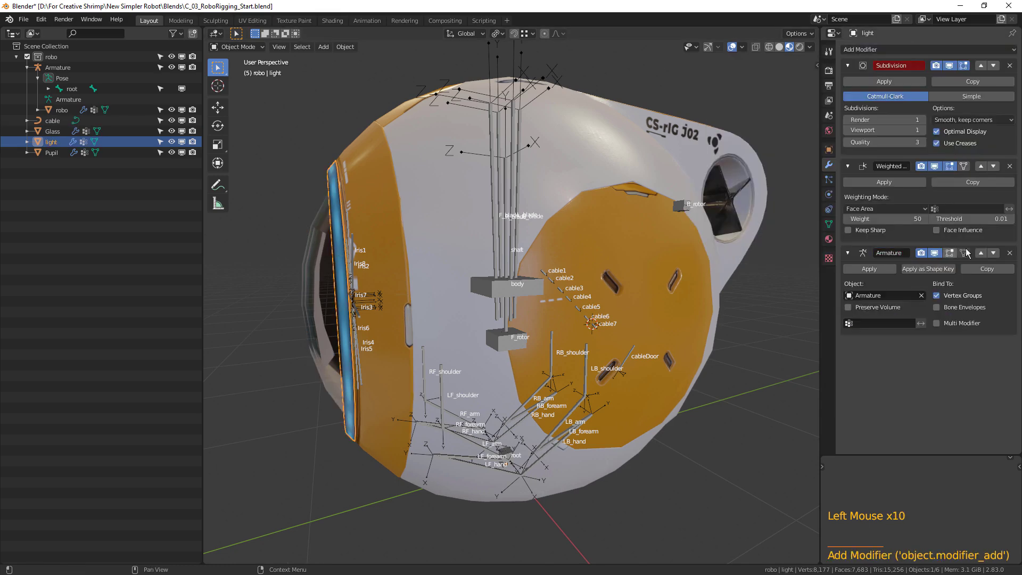
left_click(980, 253)
left_click(982, 166)
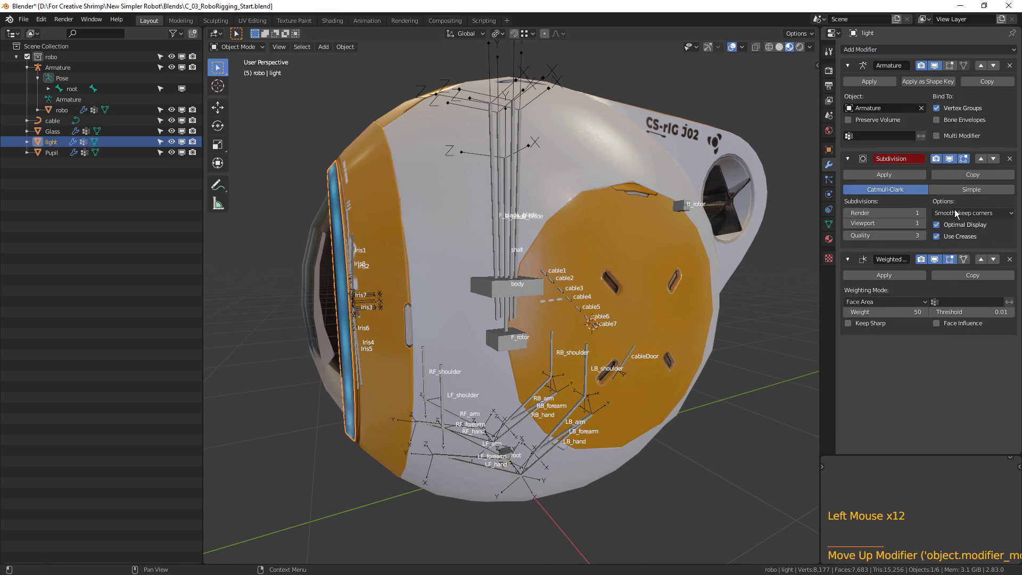
- Test-move the body bone to check whether the Glass and light follow, cancelling each move
scroll(532, 238, "down", 3)
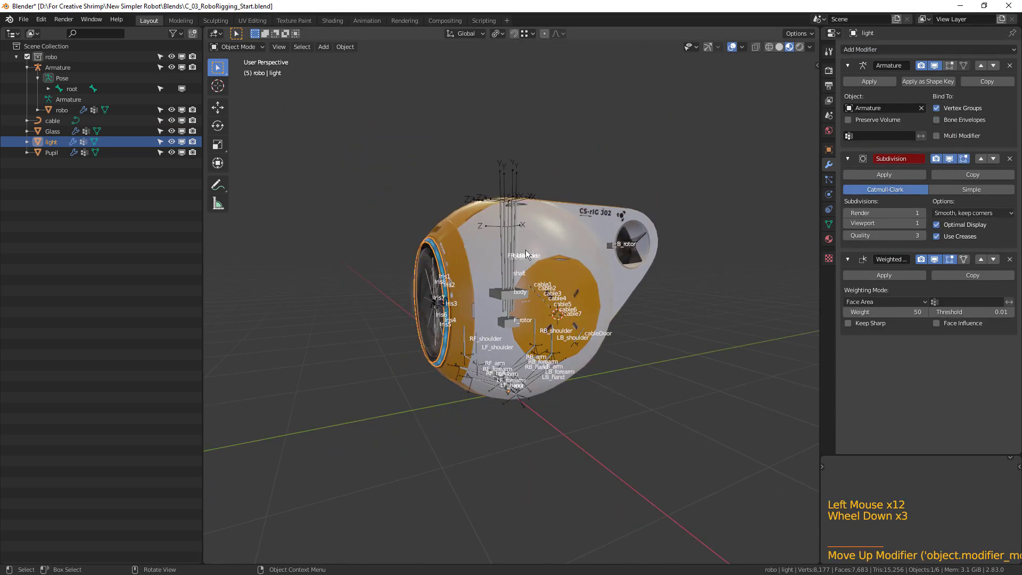
left_click(523, 294)
middle_click_drag(523, 294, 469, 287)
key("g")
key("Escape")
scroll(490, 304, "up", 2)
key("g")
key("Escape")
scroll(328, 212, "up", 2)
- Rename the light's vertex group to body and assign its ring geometry to it at weight 1.000 in Edit Mode
left_click(272, 153)
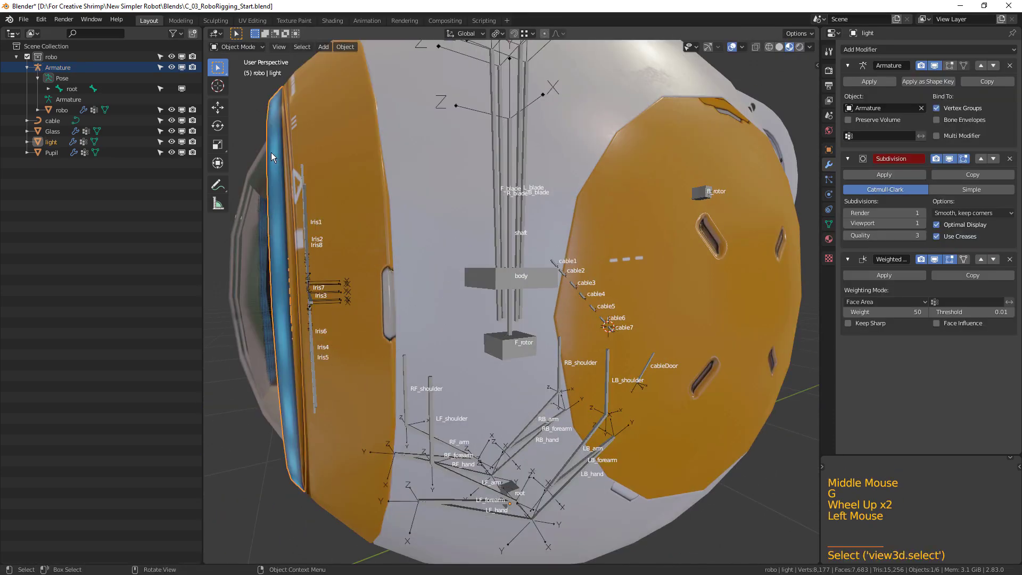
key("Tab")
left_click(829, 224)
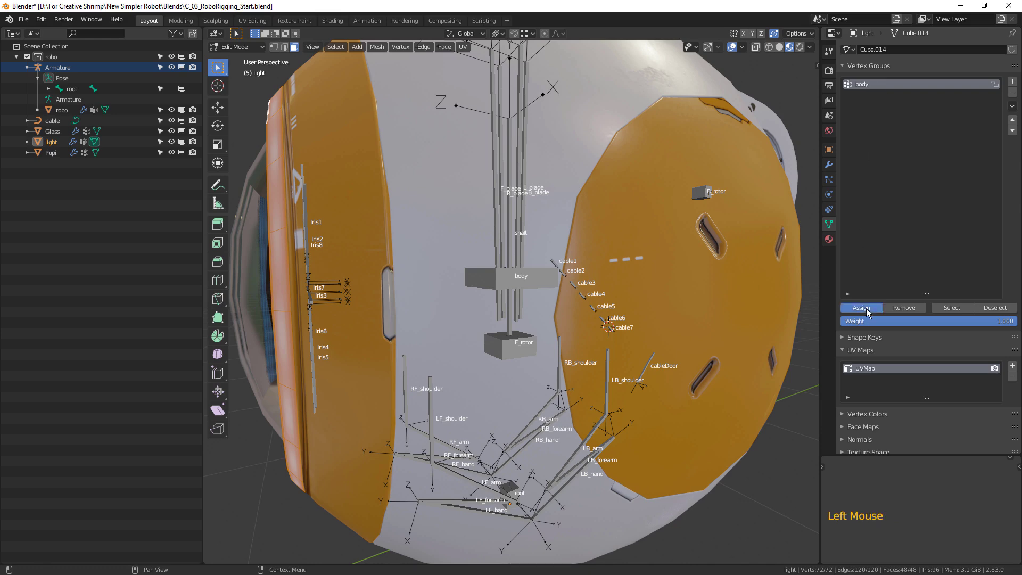
key("Tab")
- Test-move the body bone again to check that the light ring follows the body
scroll(511, 298, "down", 4)
key("alt+a")
middle_click_drag(495, 298, 550, 321)
left_click(514, 298)
key("g")
right_click(591, 297)
scroll(523, 303, "up", 2)
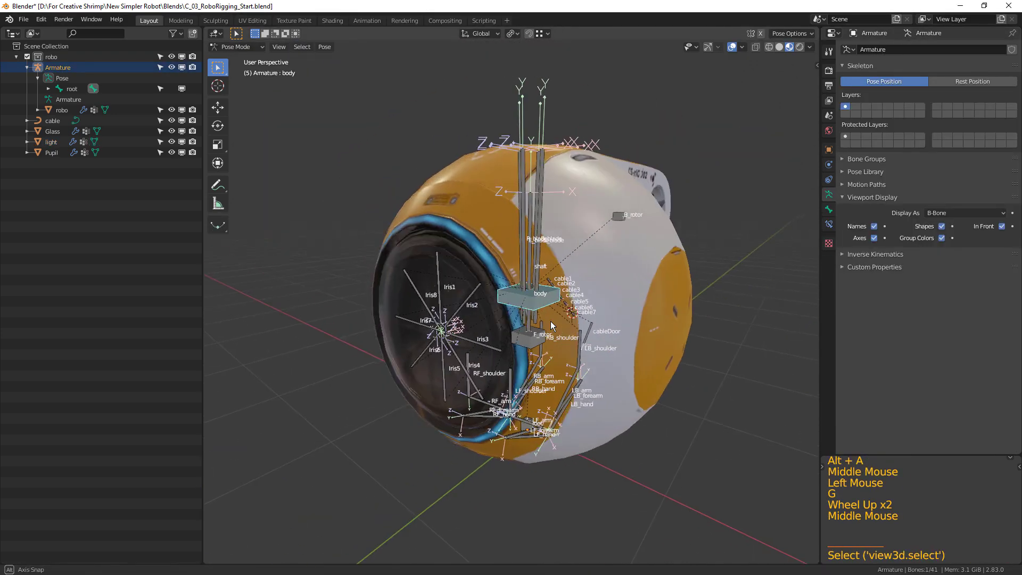
key("g")
left_click(444, 281)
left_click(445, 280)
- Enter Edit Mode on the robo mesh and display it in wireframe shading with X-ray enabled
middle_click_drag(444, 281, 424, 228)
scroll(599, 269, "up", 3)
middle_click_drag(599, 270, 583, 421)
scroll(512, 293, "up", 4)
left_click(558, 180)
middle_click_drag(557, 180, 718, 3)
key("Tab")
left_click(755, 48)
middle_click_drag(755, 52, 772, 52)
left_click(770, 47)
- Select the linked geometry of the back folded blade in the top opening and assign it to the B_blade vertex group
scroll(628, 255, "up", 2)
mouse_move(629, 256)
middle_mouse_down("shift")
mouse_move(639, 372)
mouse_move(676, 298)
mouse_move(681, 313)
mouse_move(653, 224)
middle_mouse_up("shift")
scroll(641, 346, "down", 1)
scroll(676, 303, "up", 1)
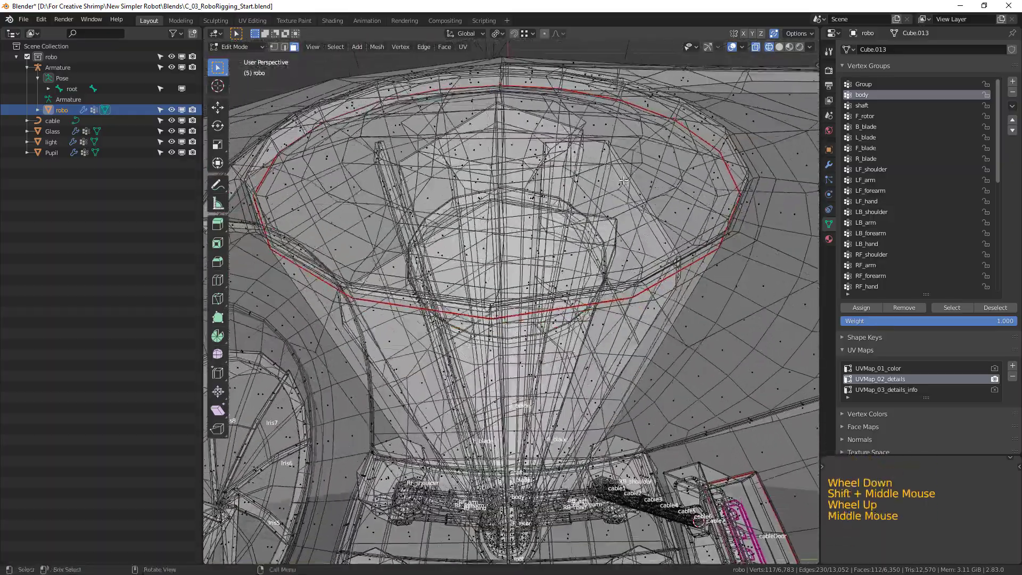
left_click(642, 195)
key("ctrl+l")
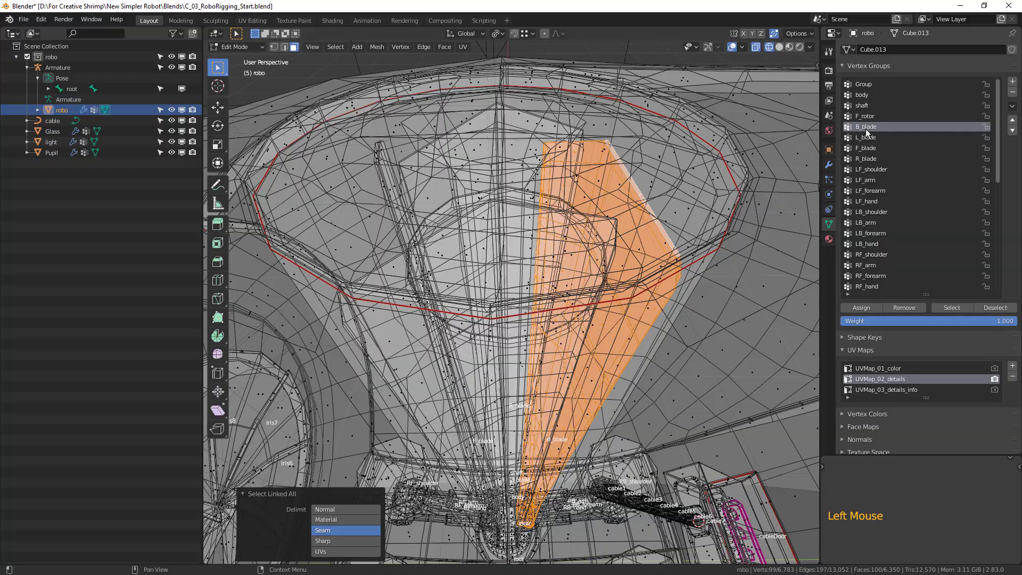
left_click(865, 311)
- Select the linked geometry of the front folded blade and assign it to the F_blade vertex group at weight 1.000
middle_click_drag(585, 245, 456, 228)
left_click(448, 224, "alt")
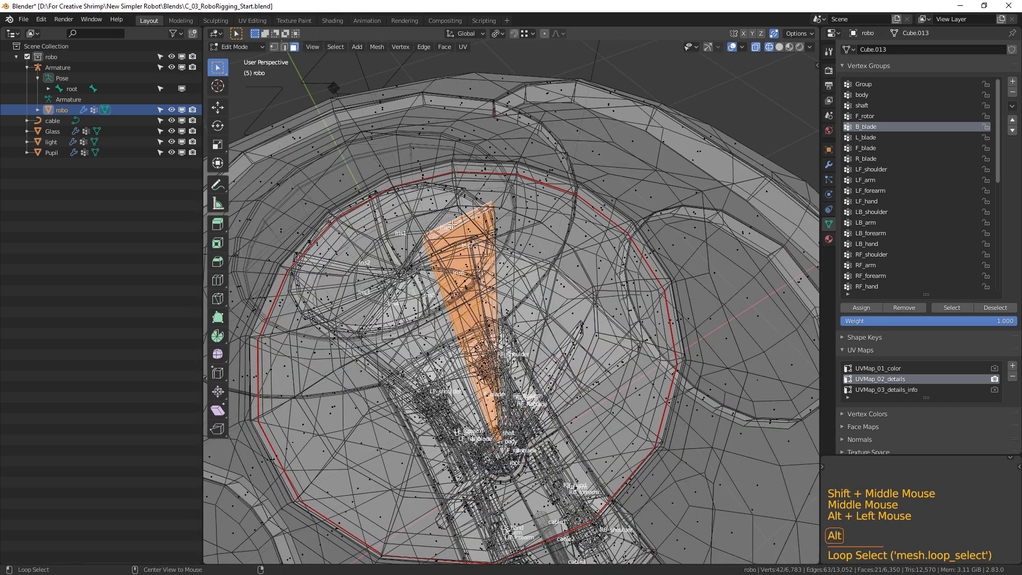
key("ctrl+l")
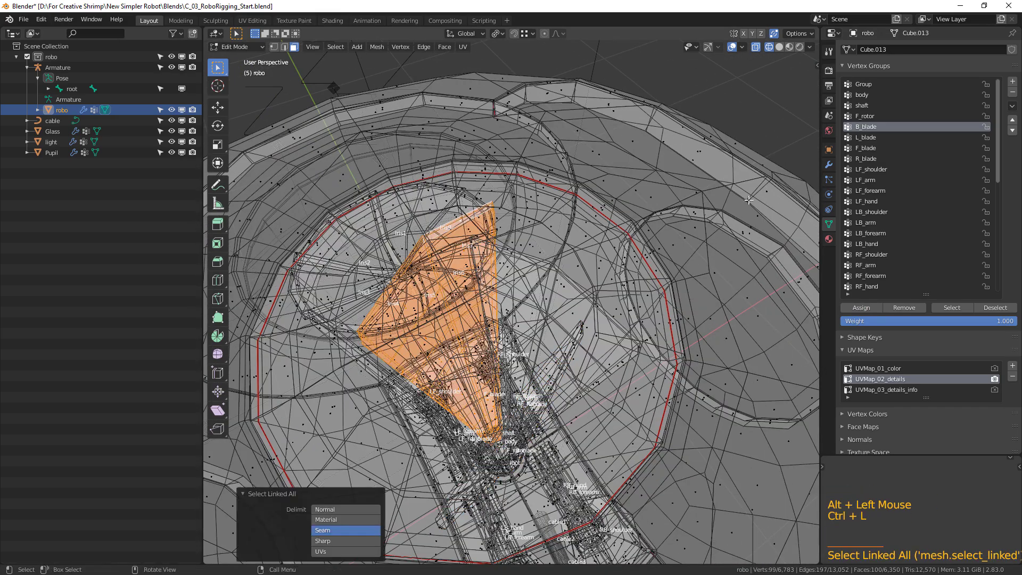
left_click(872, 149)
left_click(858, 307)
- Select the linked geometry of the right folded blade in the top opening and assign it to the R_blade vertex group
middle_click_drag(504, 321, 550, 282)
left_click(585, 258)
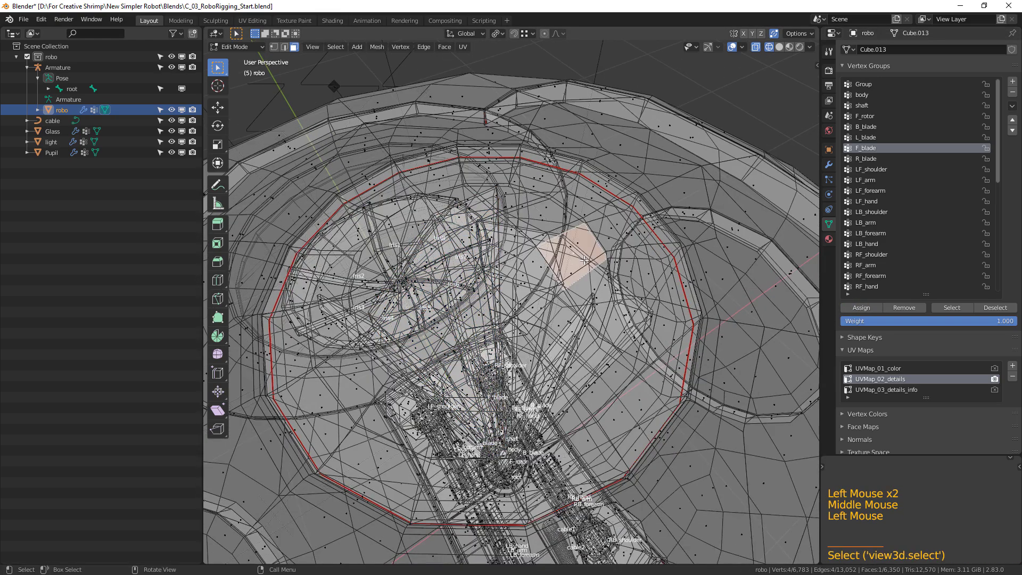
left_click(607, 277)
middle_click_drag(607, 278, 587, 272)
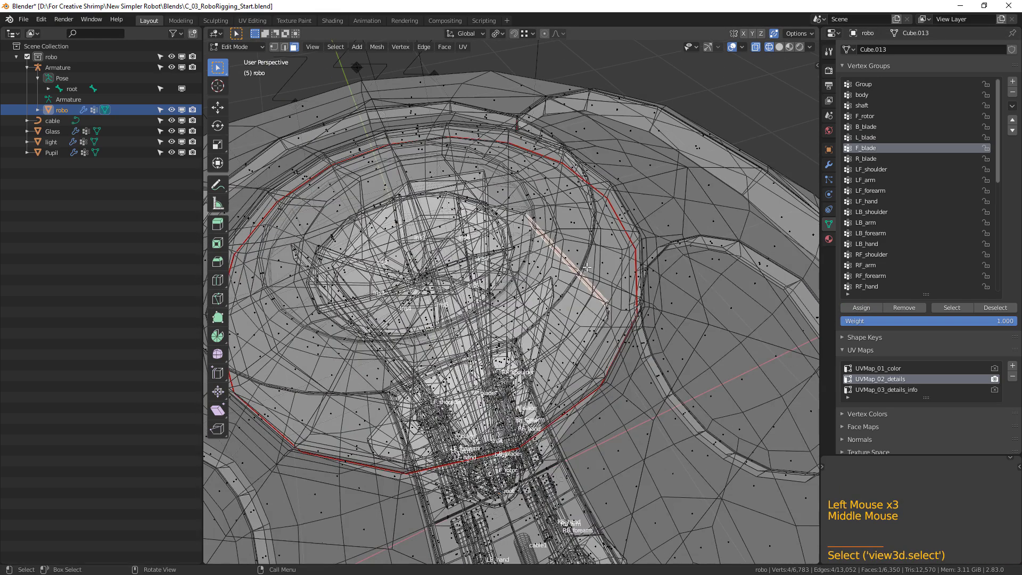
key("ctrl+l")
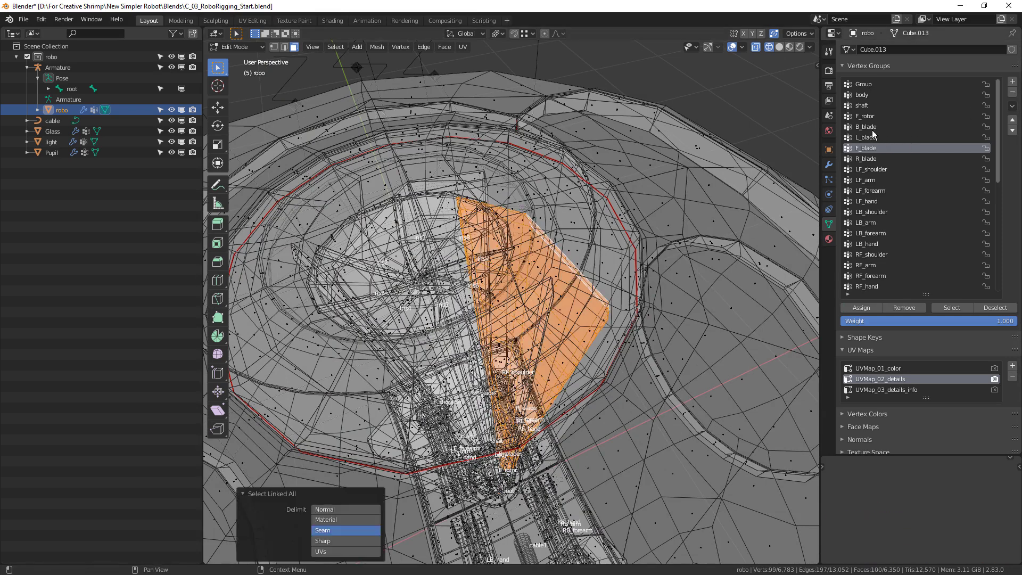
left_click(870, 160)
left_click(862, 309)
- Select the linked geometry of the left folded blade and assign it to the L_blade vertex group
middle_click_drag(430, 345, 342, 333)
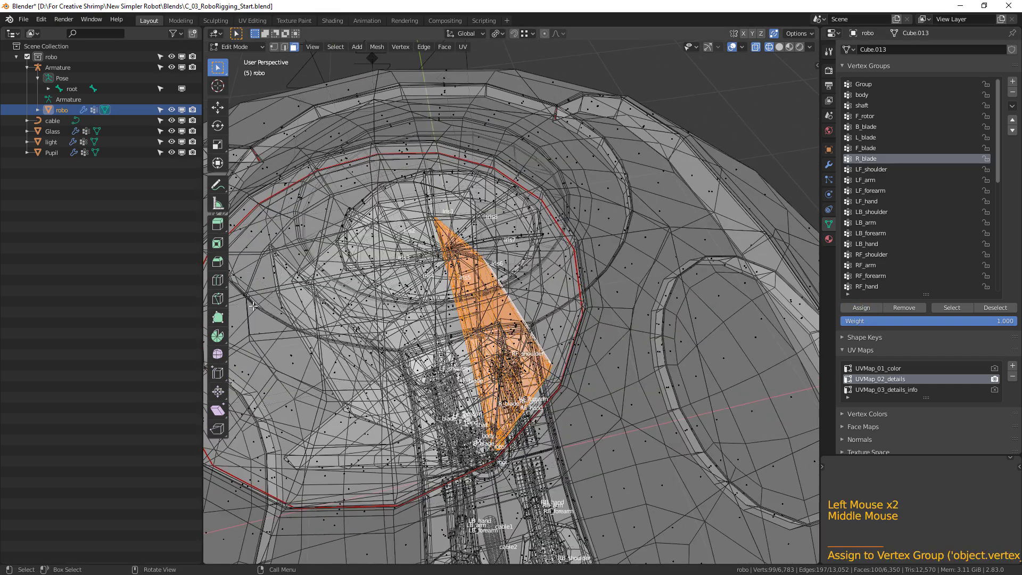
left_click(292, 304)
left_click(303, 304)
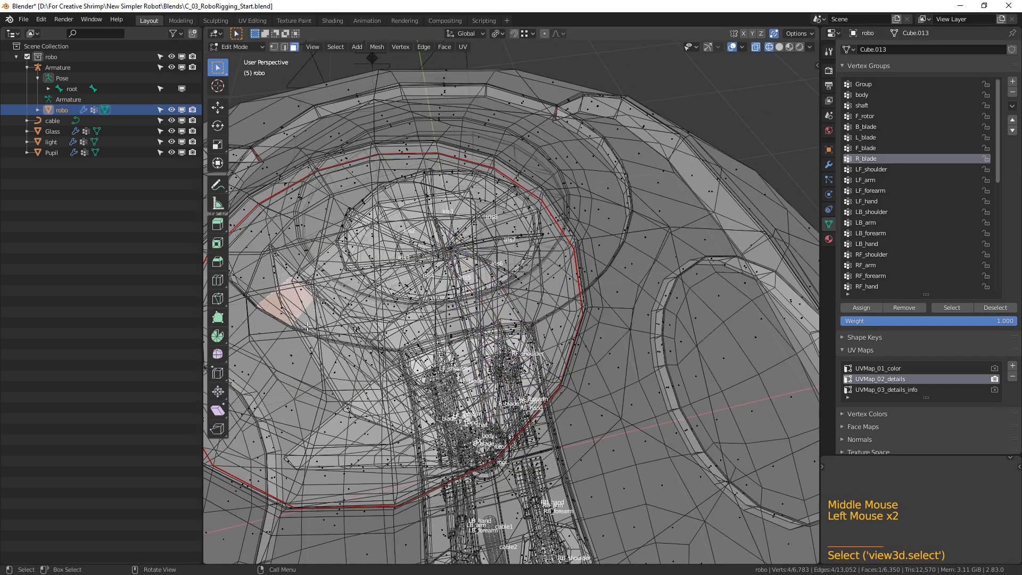
left_click(318, 363, "alt")
left_click(313, 350, "alt")
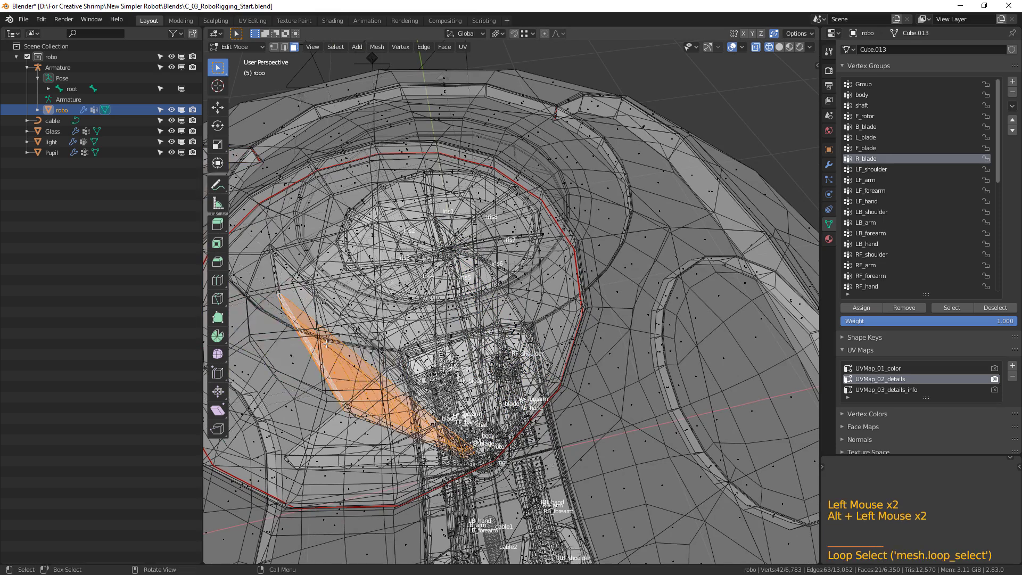
key("ctrl+l")
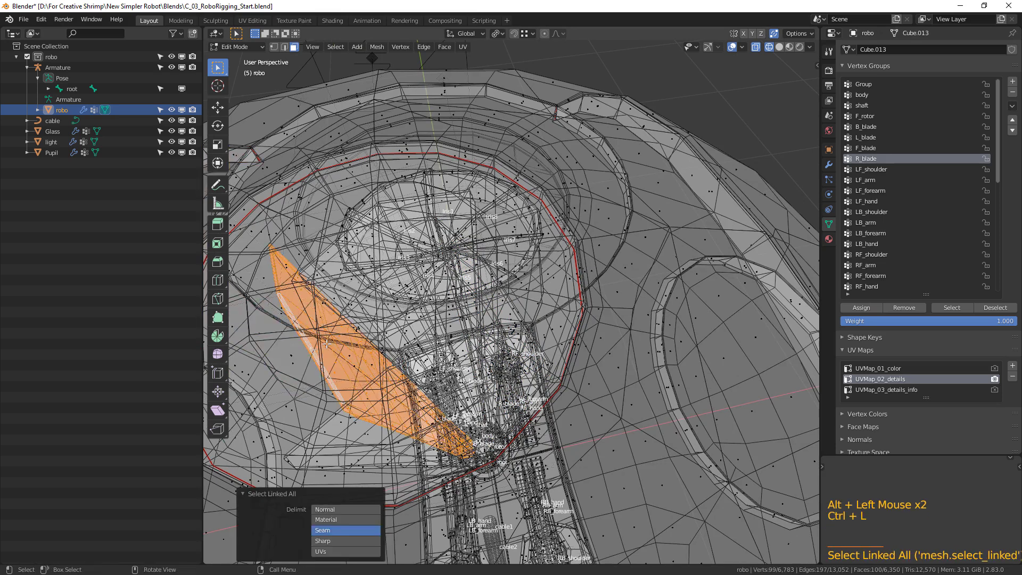
left_click(867, 138)
left_click(861, 308)
- Select the linked geometry of the rotor hub at the lower end of the shaft and assign it to the F_rotor vertex group
middle_click_drag(612, 319, 570, 330)
scroll(568, 407, "down", 3)
mouse_move(569, 330)
middle_mouse_down()
mouse_move(574, 262)
mouse_move(572, 316)
middle_mouse_up()
scroll(573, 298, "up", 1)
scroll(574, 262, "up", 2)
left_click(567, 307)
key("ctrl+l")
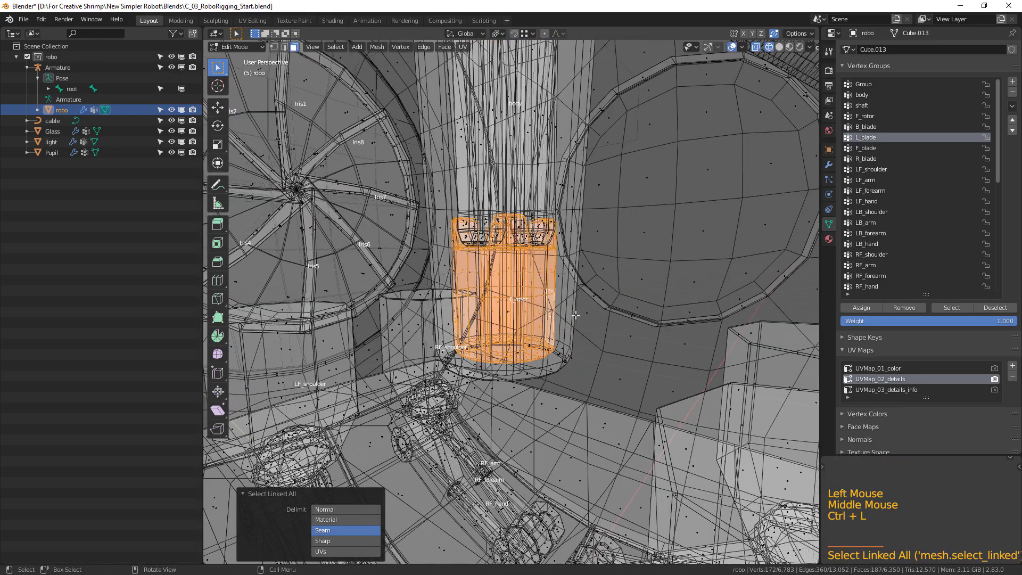
left_click(874, 117)
left_click(861, 308)
- Turn off X-ray display while viewing the robot's top opening
middle_click_drag(575, 282, 575, 244, "shift")
scroll(606, 371, "down", 3)
scroll(596, 351, "up", 1)
scroll(575, 243, "down", 1)
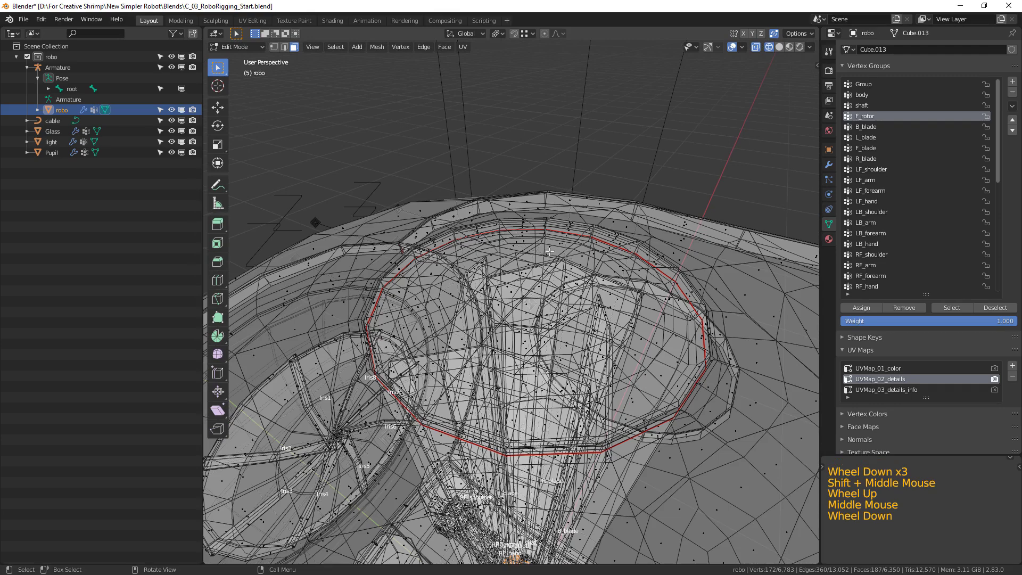
left_click(554, 246)
left_click(756, 47)
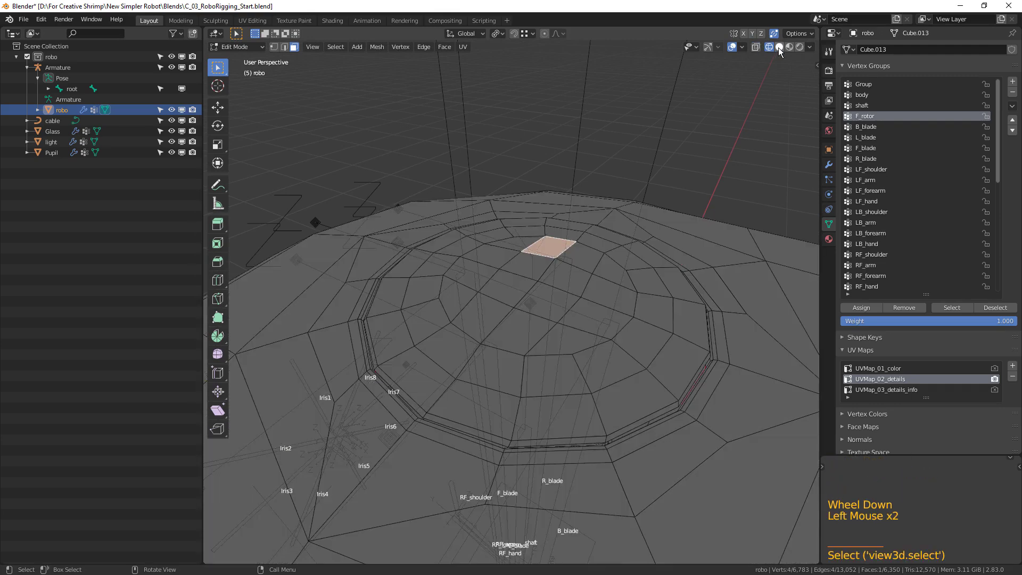
- Select the linked geometry of the central rotor shaft inside the body and assign it to the shaft vertex group
middle_click_drag(562, 338, 559, 277)
scroll(559, 276, "up", 2)
middle_click_drag(589, 199, 630, 236, "shift")
scroll(582, 304, "down", 1, "ctrl")
left_click(630, 237, "shift")
key("ctrl+l")
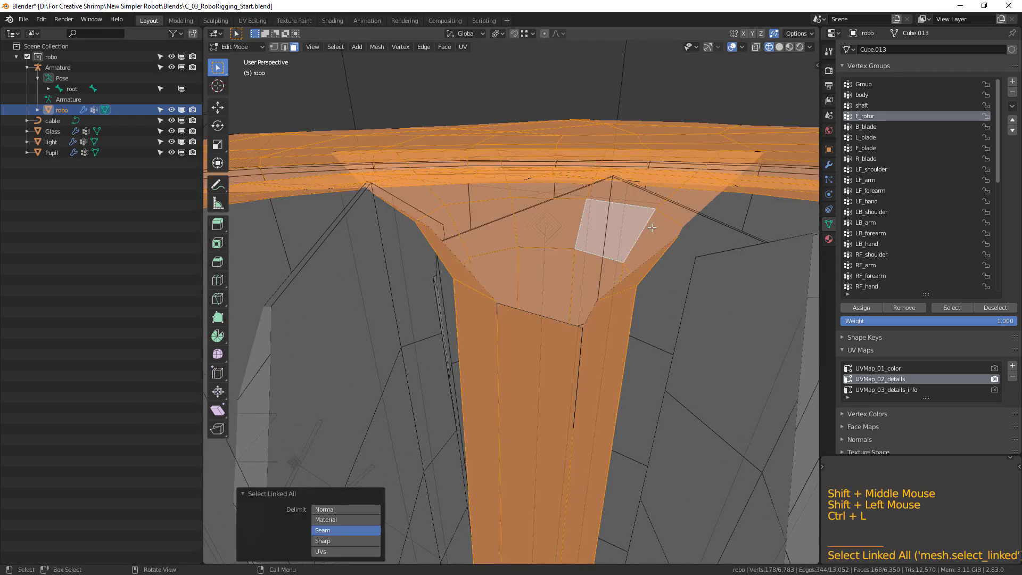
scroll(652, 228, "down", 4)
middle_click_drag(644, 298, 941, 156)
scroll(625, 374, "up", 5)
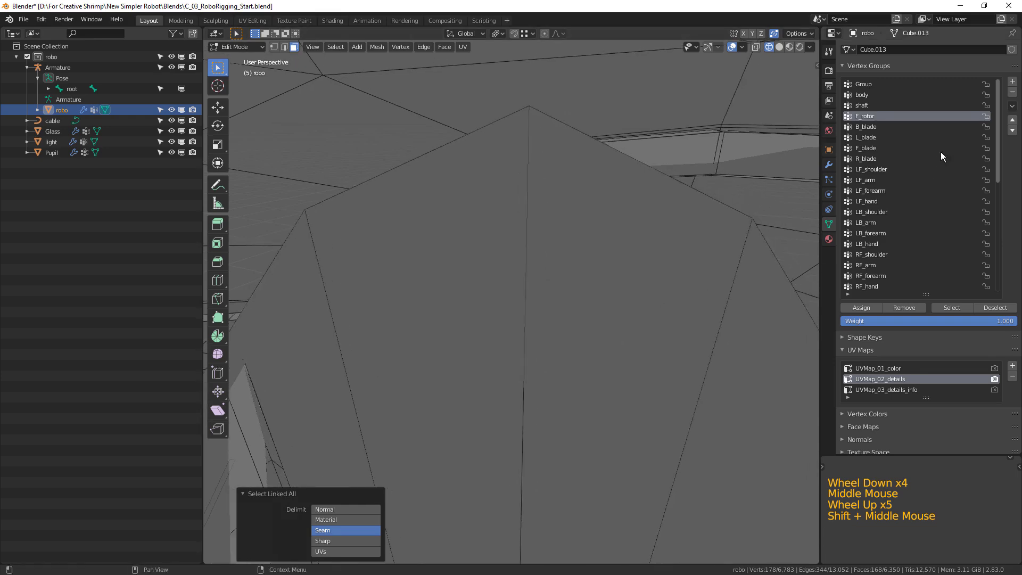
left_click(869, 107)
left_click(861, 307)
- Leave Edit Mode on the mesh, select the B_blade bone and display the robot in Material Preview shading
scroll(607, 341, "down", 5)
middle_click_drag(607, 341, 513, 333)
key("Tab")
left_click(578, 341)
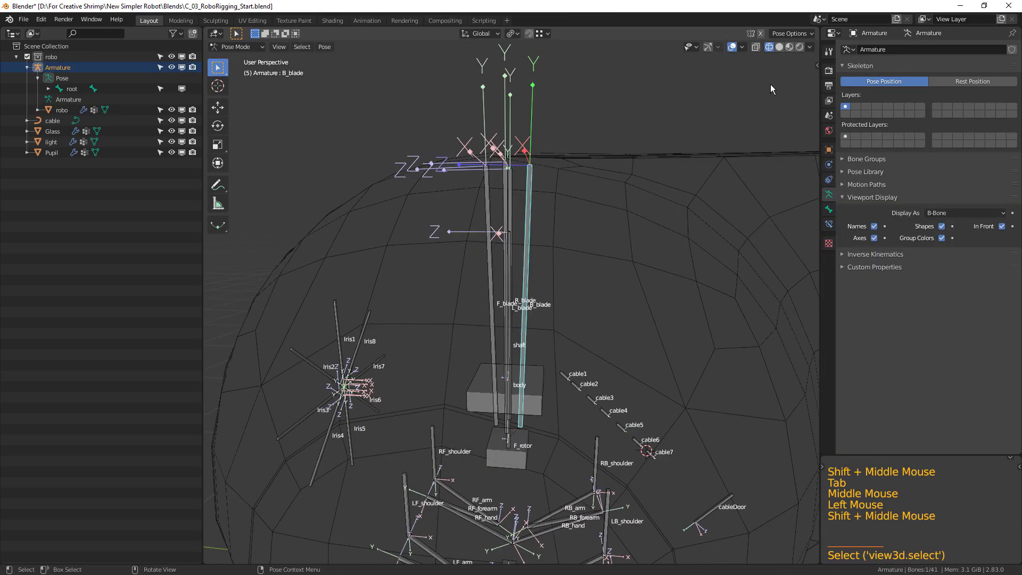
left_click(790, 46)
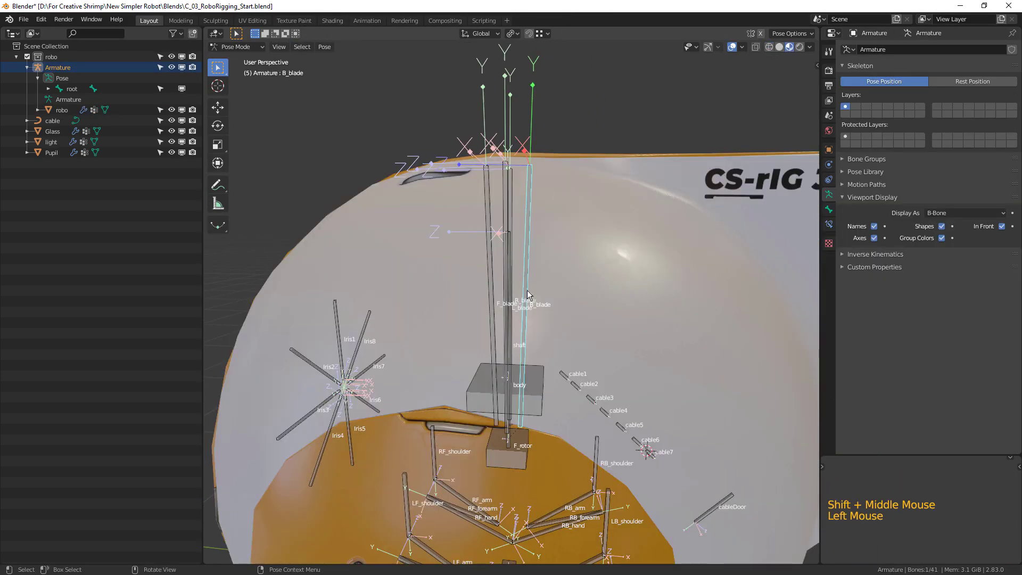
- Test-move the shaft bone to check that the rotor and blades follow, and clear its pose location
double_click(507, 290)
middle_click_drag(509, 282, 429, 260)
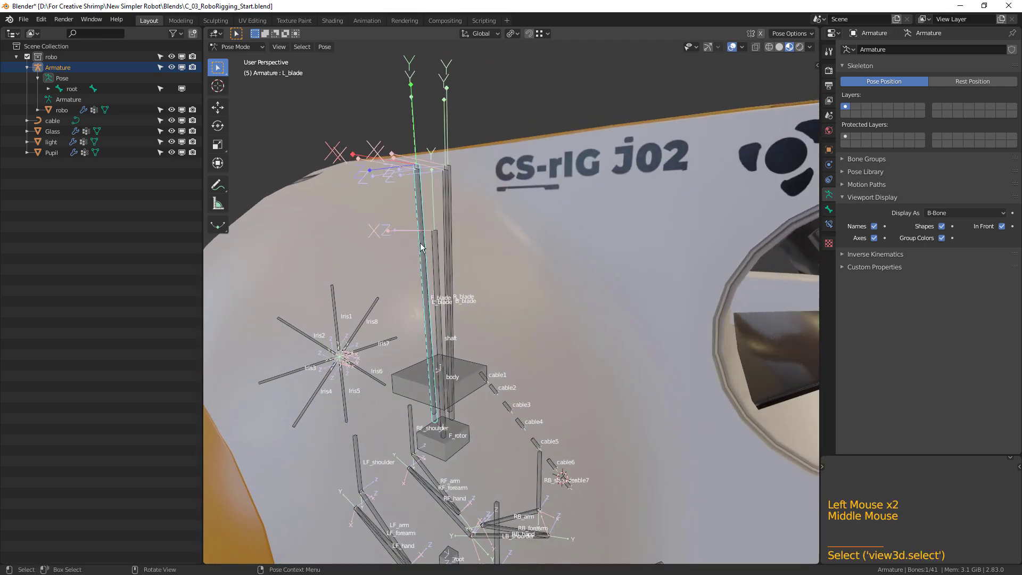
left_click_drag(436, 248, 445, 266)
key("g")
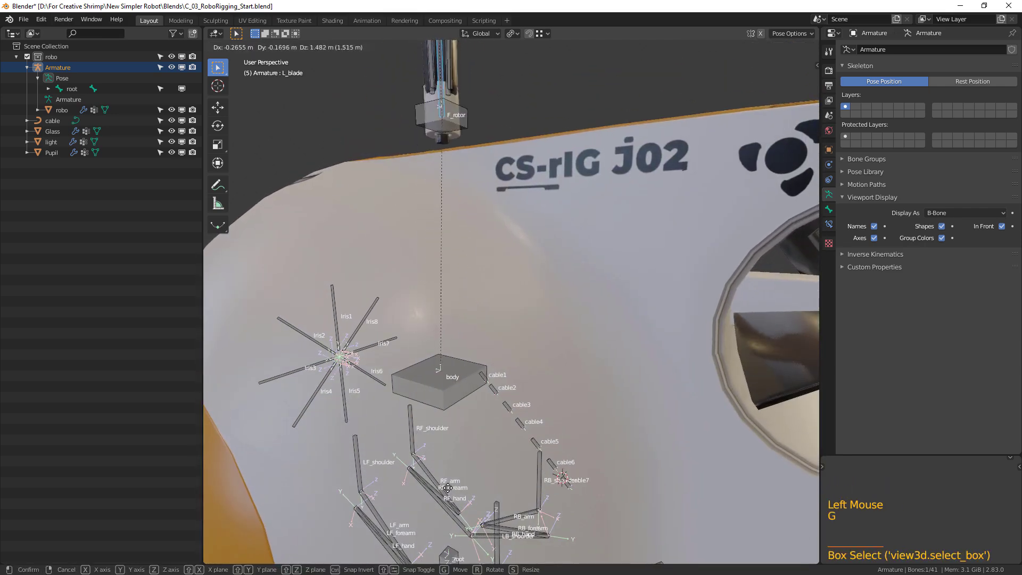
left_click(522, 477)
scroll(566, 334, "down", 3)
middle_click_drag(565, 334, 644, 392, "shift")
scroll(657, 441, "up", 5)
scroll(670, 328, "down", 4)
key("alt+g")
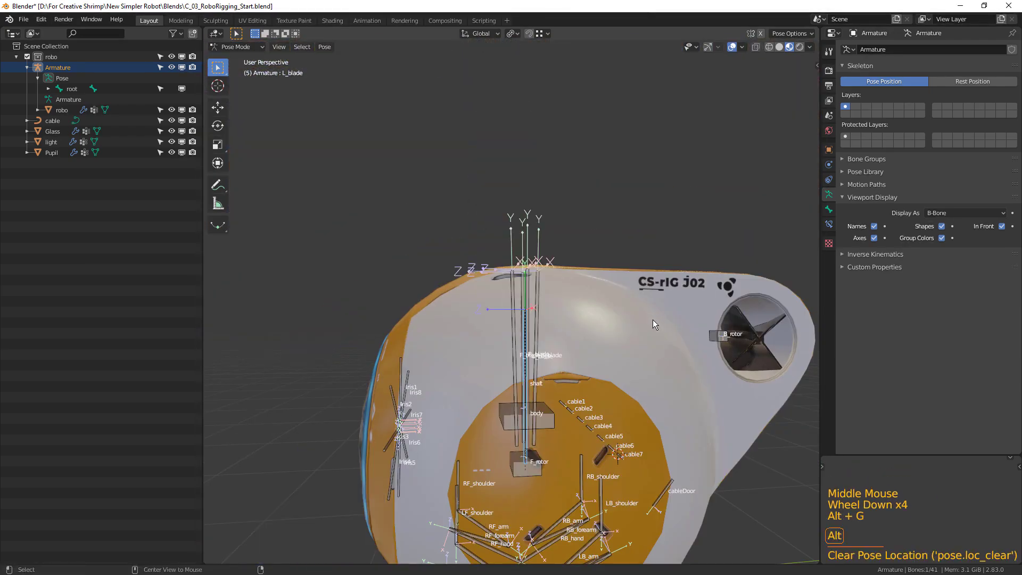
- Deselect all bones and test-move the body bone to find mesh parts that do not follow it
middle_click_drag(692, 433, 557, 313, "shift")
key("alt+a")
scroll(606, 327, "up", 2)
scroll(638, 360, "down", 3)
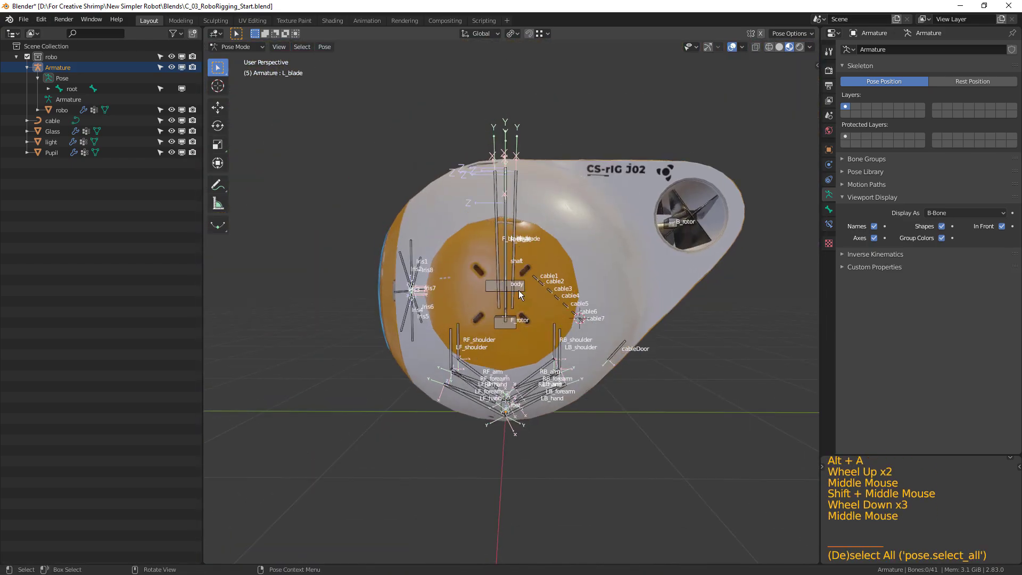
left_click(519, 290)
key("g")
key("Escape")
- In Edit Mode on the robo mesh, select the linked geometry of the dark cylinder housing the shaft and assign it to the body vertex group
scroll(531, 310, "up", 5)
left_click(543, 318)
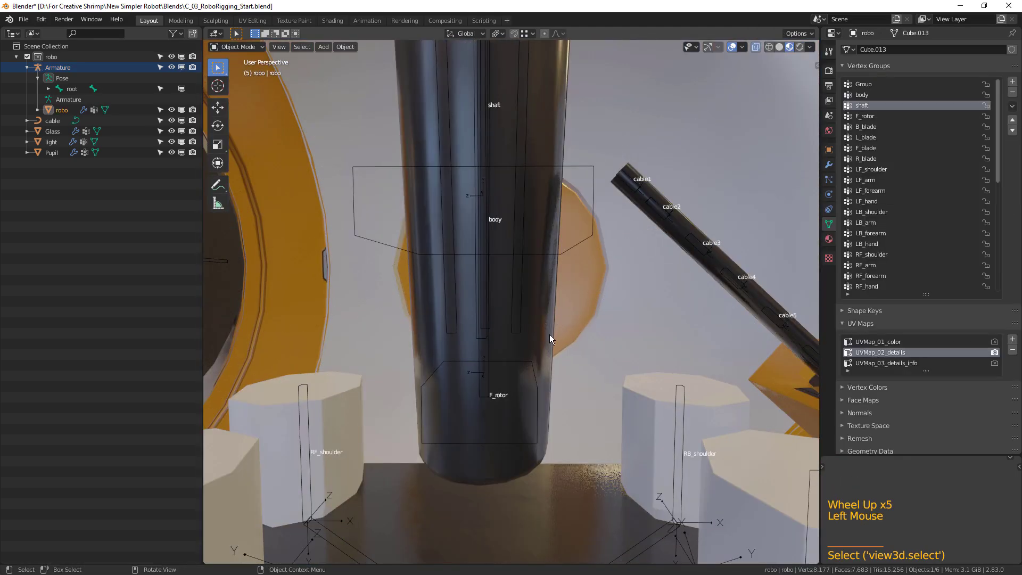
left_click(549, 335)
key("Tab")
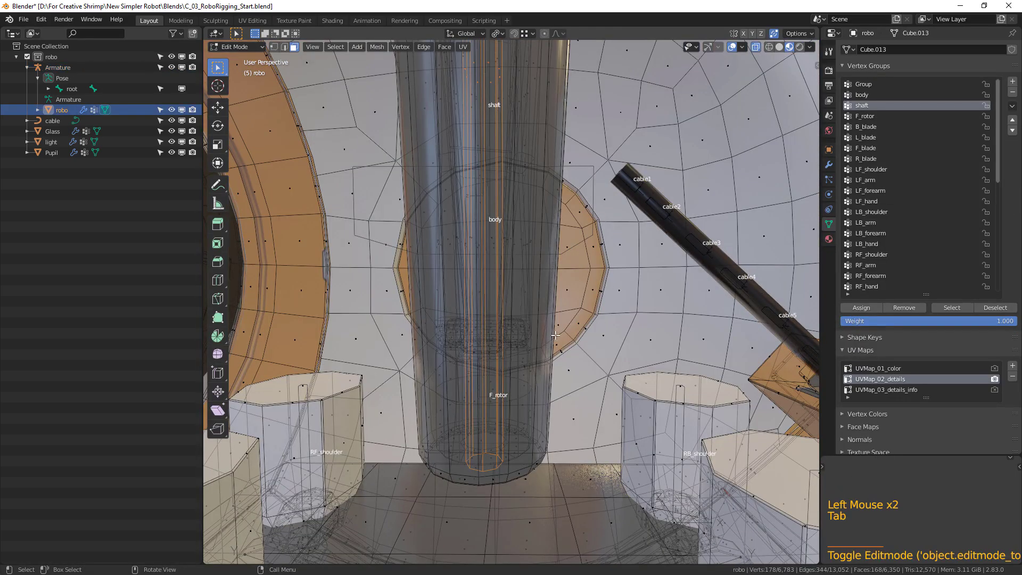
left_click(554, 342)
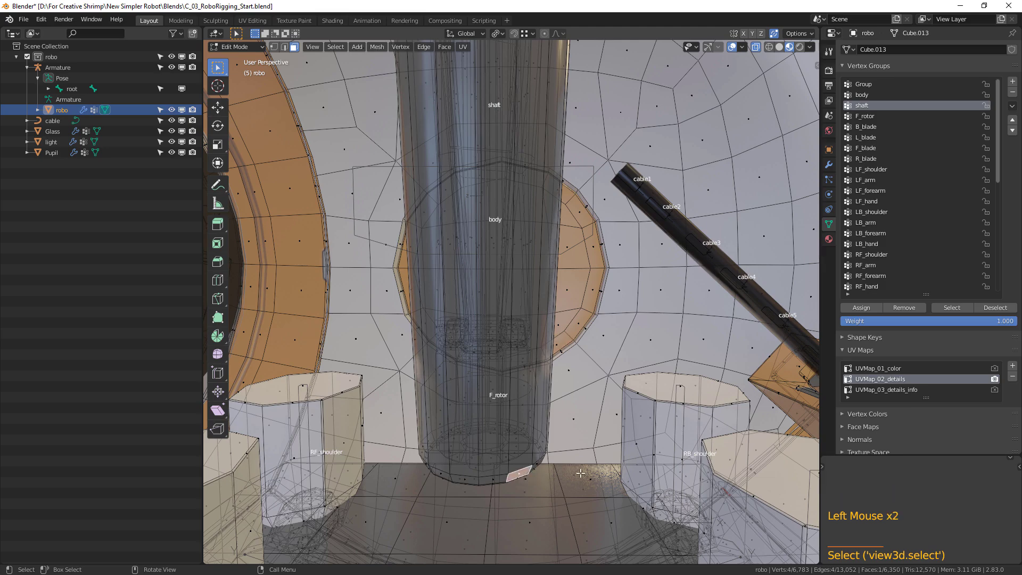
key("ctrl+l")
middle_click_drag(547, 424, 475, 359, "shift")
left_click(865, 96)
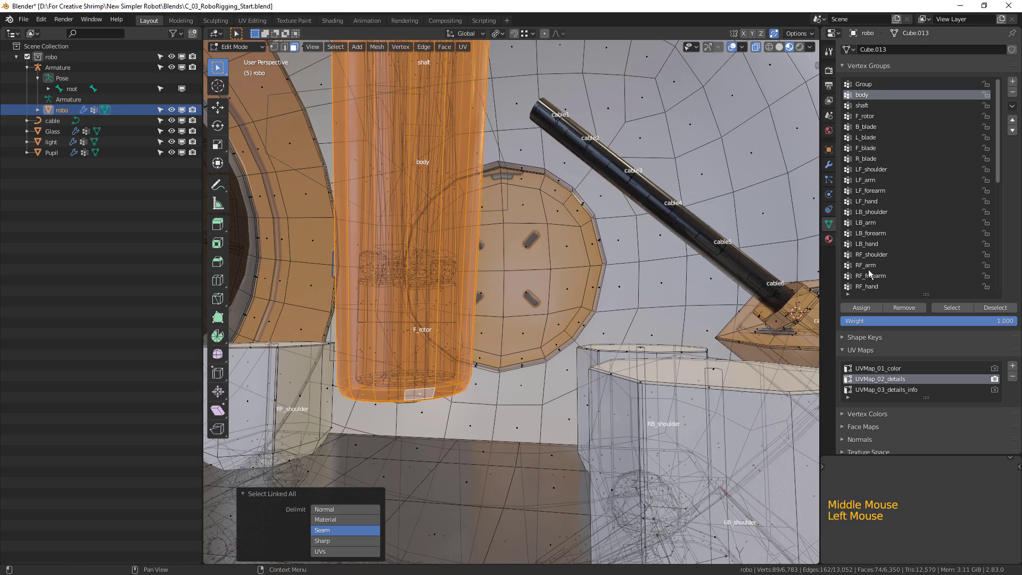
- Test-move the body bone again to check that the shaft housing follows it
scroll(511, 224, "down", 4)
middle_click_drag(495, 223, 510, 213)
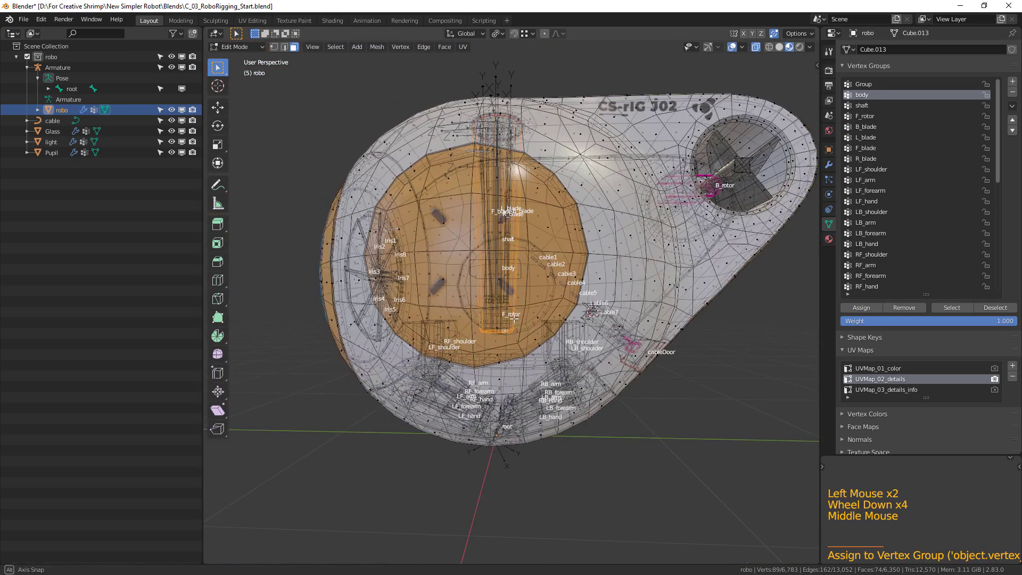
key("Tab")
left_click(519, 273)
key("g")
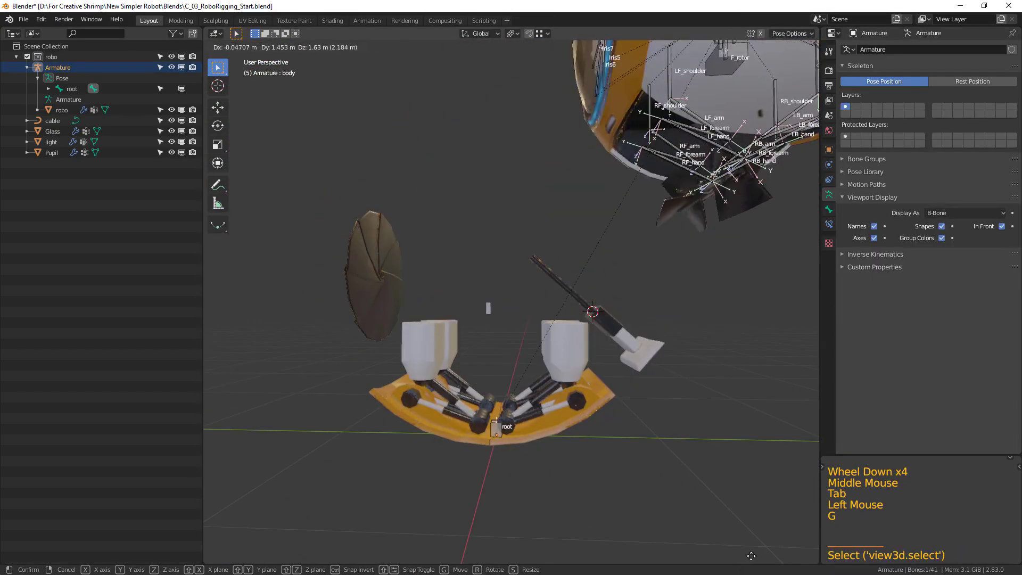
right_click(551, 110)
- Move the body bone upward to separate the assigned body parts from those still unassigned
scroll(605, 314, "up", 3)
middle_click_drag(605, 314, 581, 265, "shift")
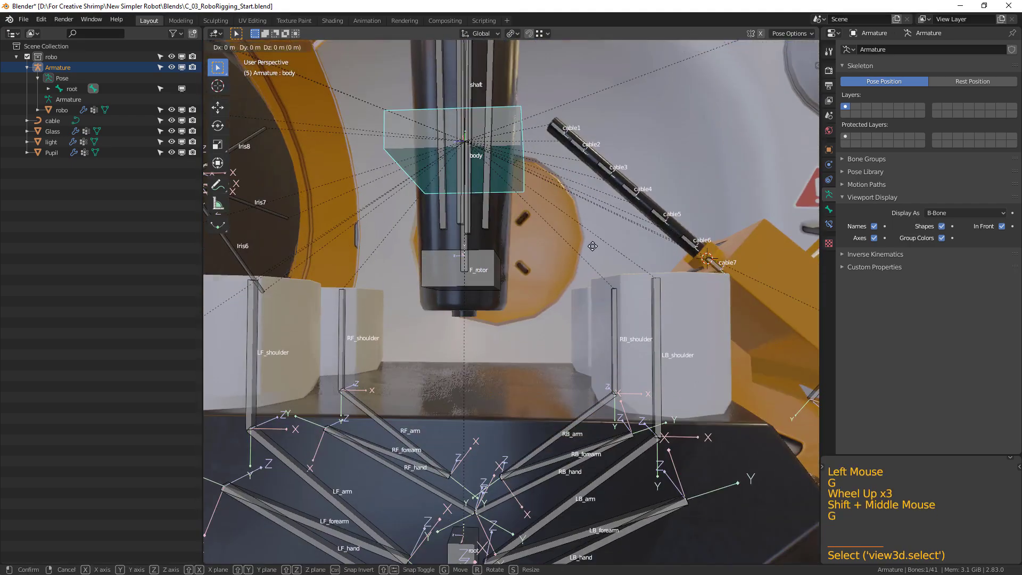
key("g")
left_click(456, 267)
- Make the robo mesh's Armature modifier deformation display in Edit Mode
left_click(448, 266)
middle_click_drag(448, 266, 447, 292)
key("Tab")
key("Tab")
key("Tab")
key("Tab")
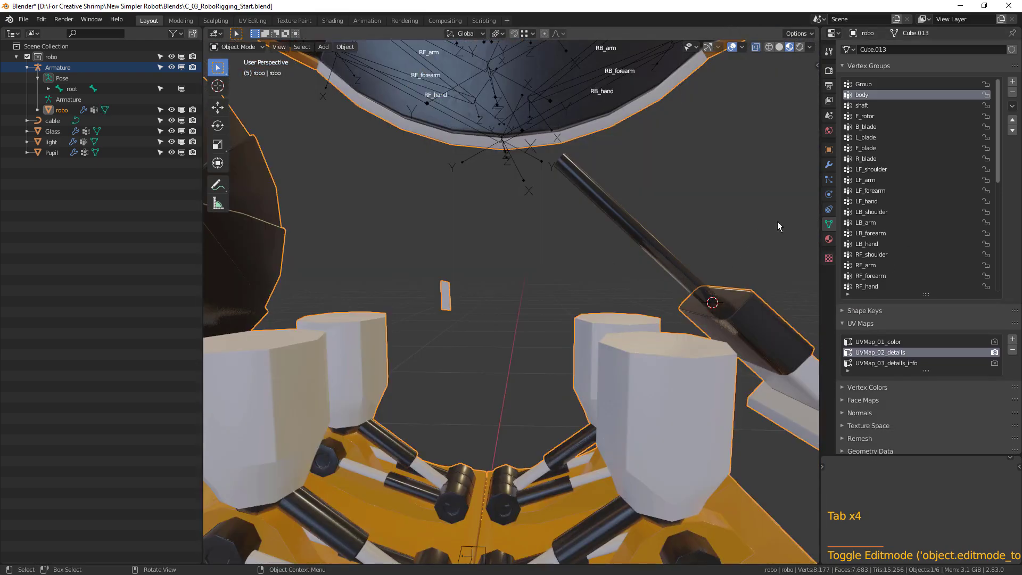
left_click(829, 164)
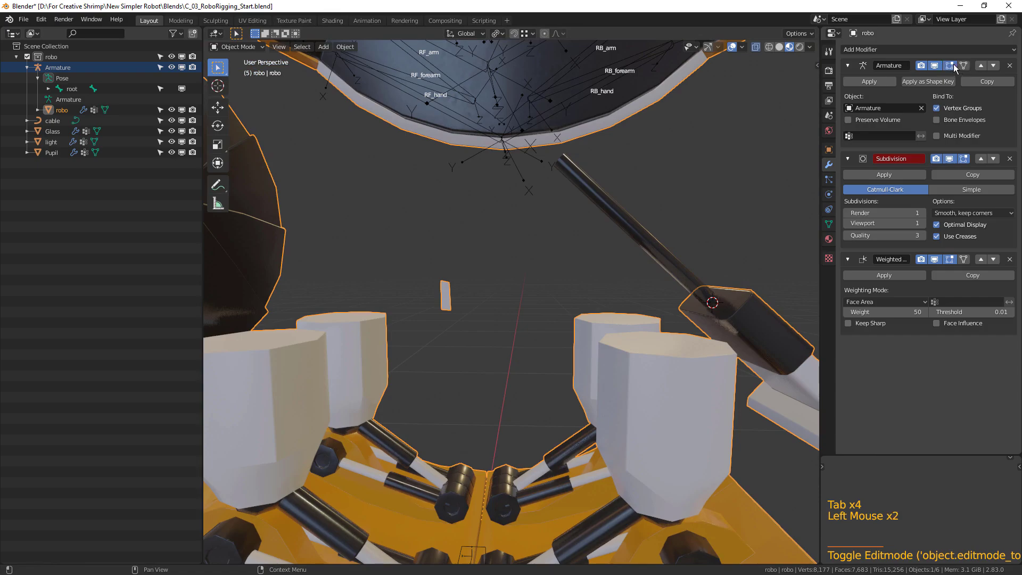
- Select the small stray face floating above the arms, assign it to the body vertex group, and leave Edit Mode with everything deselected
scroll(548, 308, "down", 2)
middle_click_drag(547, 308, 498, 316)
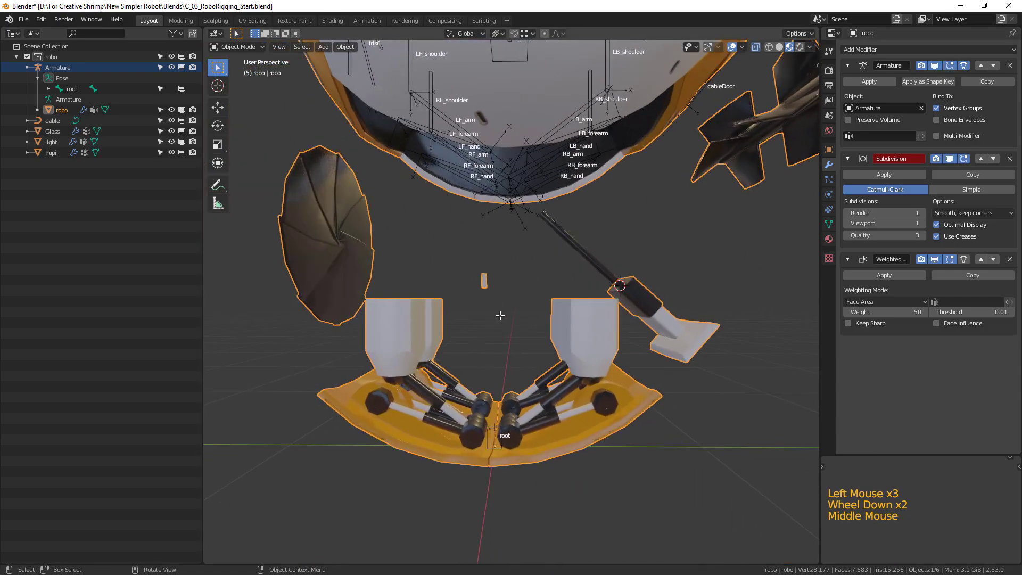
key("Tab")
scroll(498, 315, "up", 3)
left_click(426, 236)
scroll(427, 237, "down", 3)
middle_click_drag(426, 236, 479, 303)
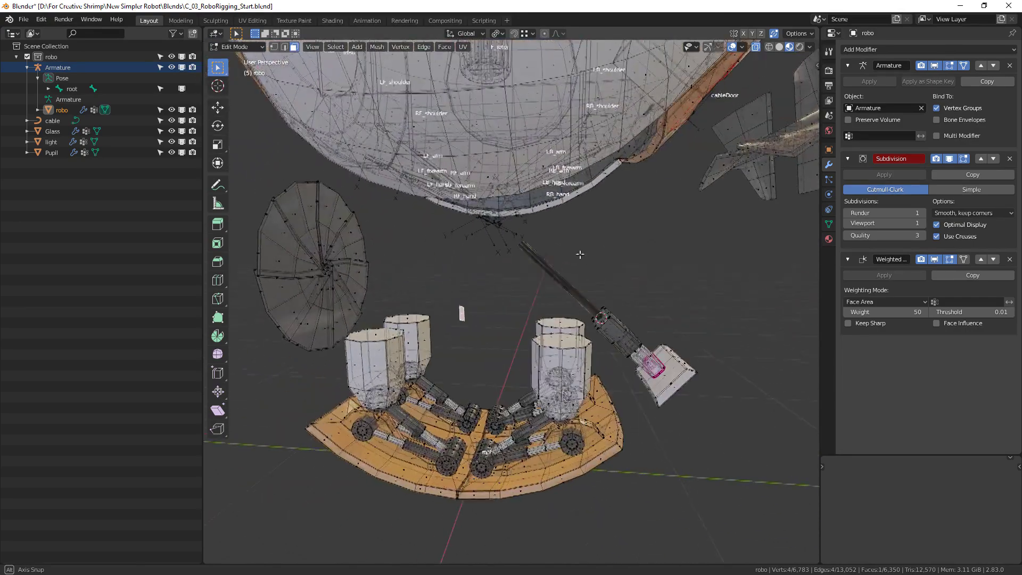
scroll(494, 308, "up", 2)
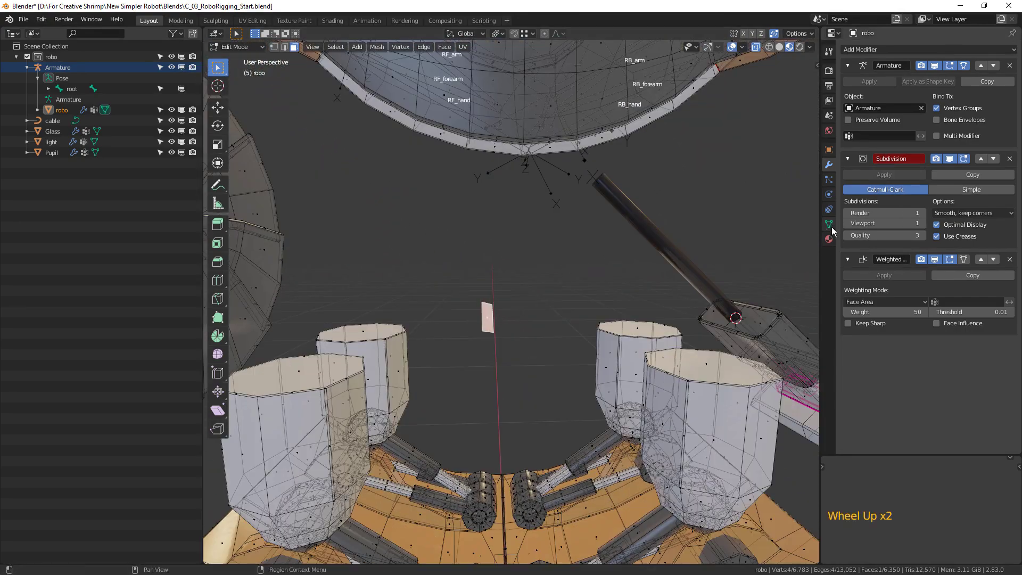
left_click(832, 227)
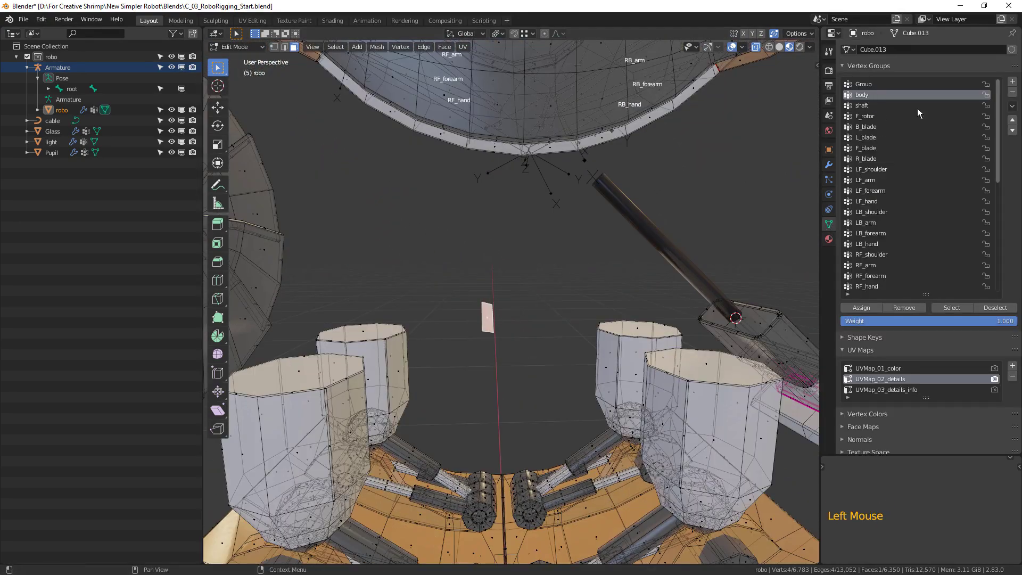
left_click(862, 309)
scroll(519, 266, "down", 3)
key("Tab")
key("alt+a")
middle_click_drag(595, 304, 628, 333)
scroll(600, 293, "up", 2)
scroll(538, 308, "down", 1)
left_click(534, 329)
left_click(531, 327)
key("Tab")
scroll(613, 346, "up", 2)
key("Tab")
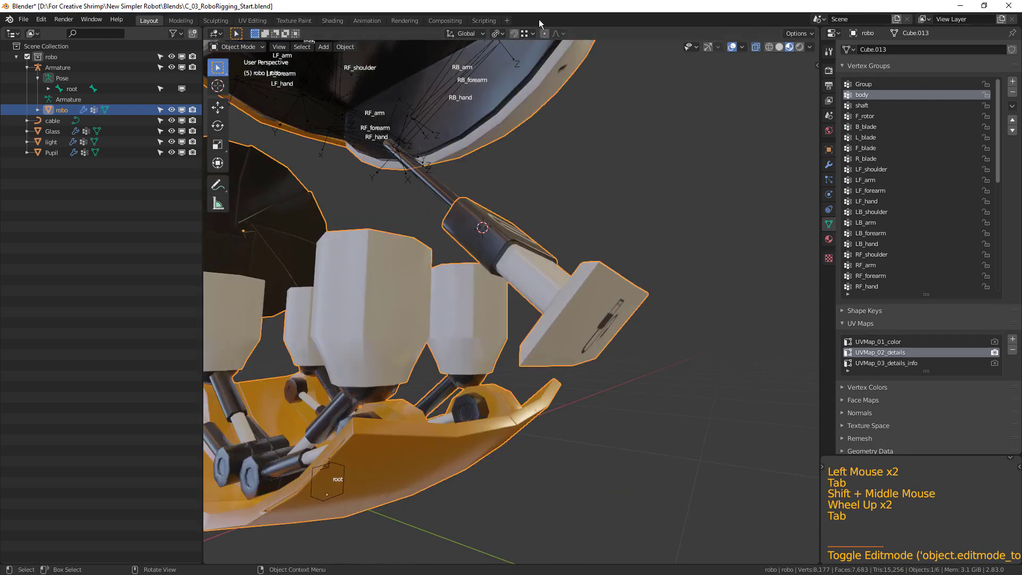
scroll(426, 153, "down", 2)
left_click(349, 95)
- Select the whole cable door panel with its linked faces and assign it to the cableDoor vertex group
scroll(533, 160, "down", 2)
middle_click_drag(532, 160, 570, 314)
scroll(601, 268, "up", 3)
left_click(567, 306)
key("Tab")
left_click(540, 289)
key("ctrl+l")
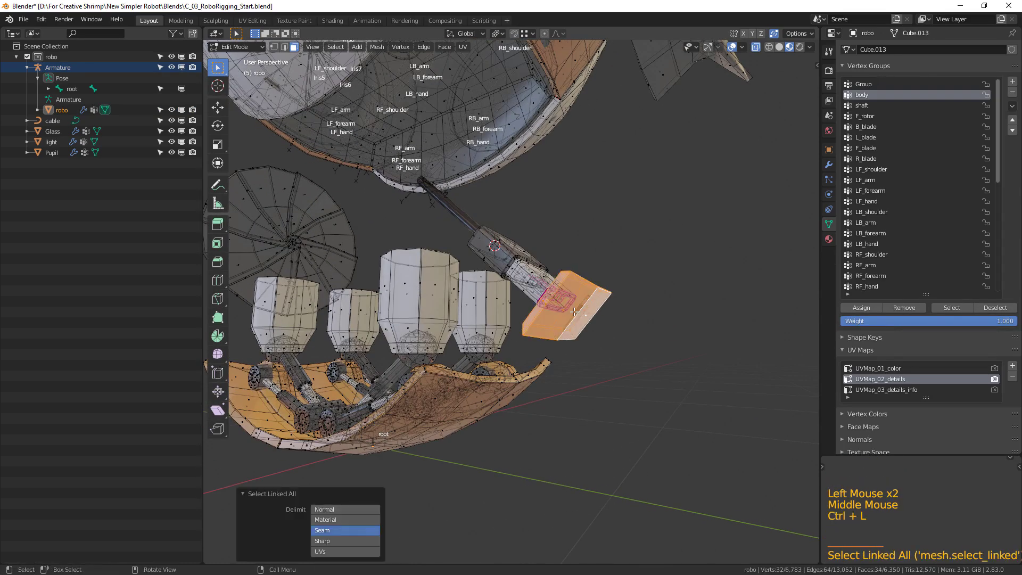
scroll(908, 253, "down", 8)
scroll(913, 269, "down", 15)
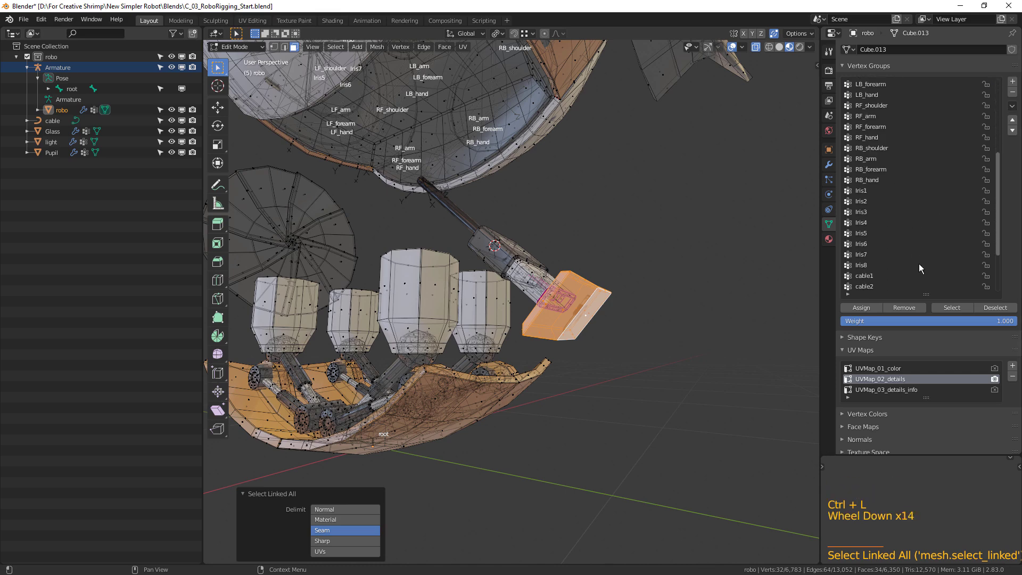
left_click(871, 287)
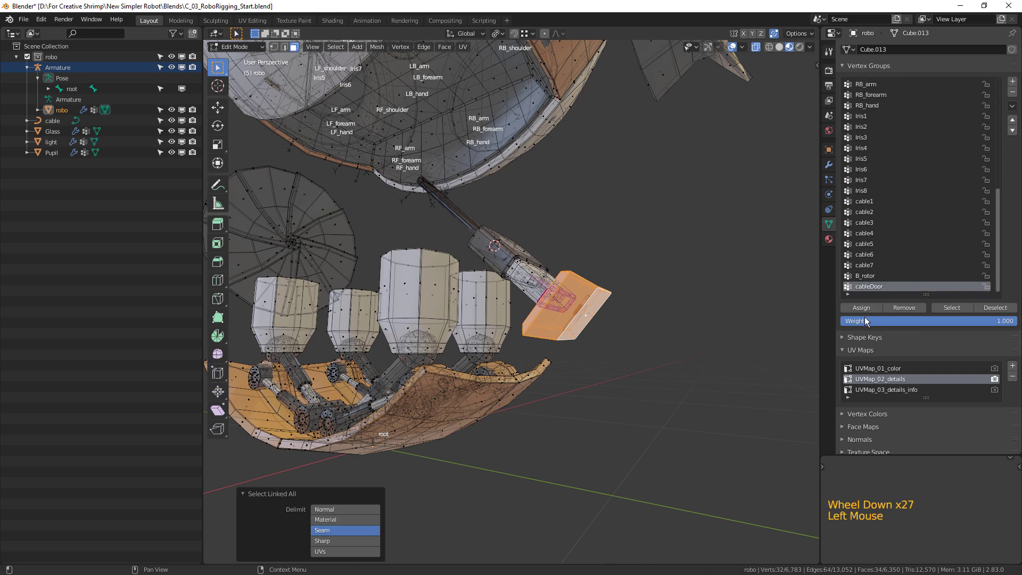
left_click(859, 309)
- Select the left front arm's octagonal shoulder casing with its linked faces and assign it to the LF_shoulder vertex group
middle_click_drag(580, 341, 685, 397, "shift")
middle_click_drag(684, 396, 710, 390, "shift")
middle_click_drag(514, 347, 458, 303)
scroll(527, 380, "up", 2)
left_click(445, 305)
key("ctrl+l")
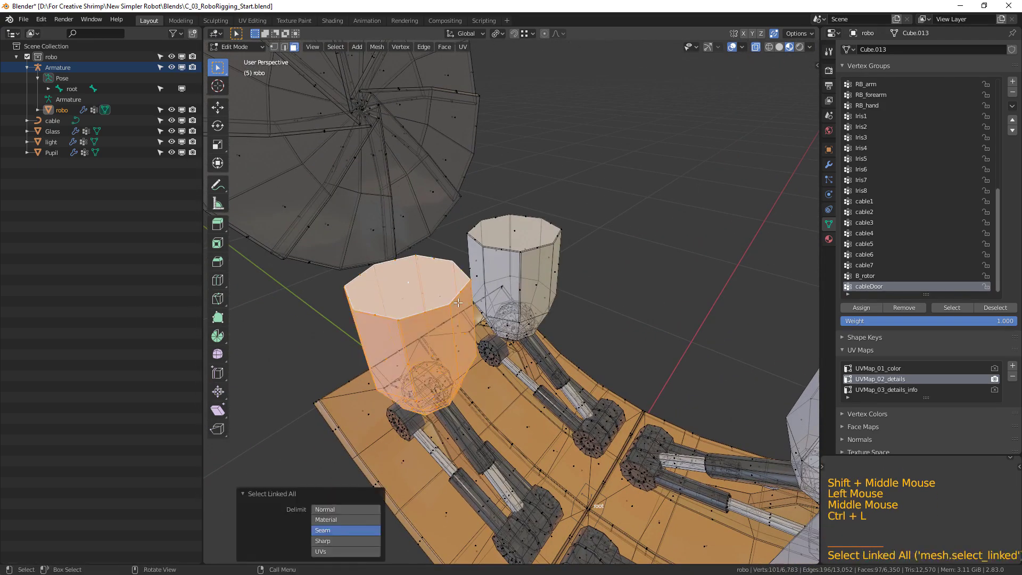
scroll(947, 215, "up", 20)
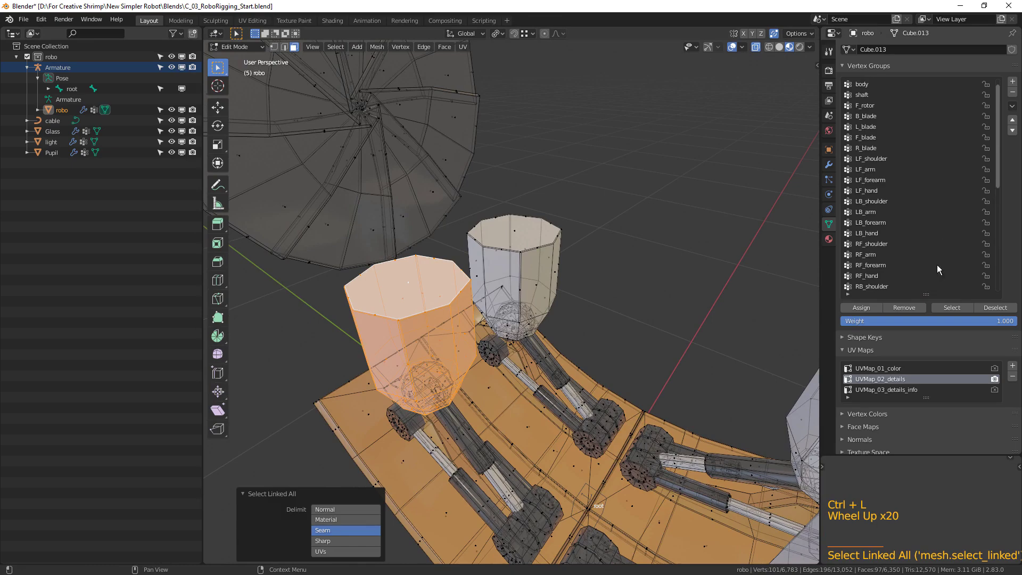
left_click(872, 157)
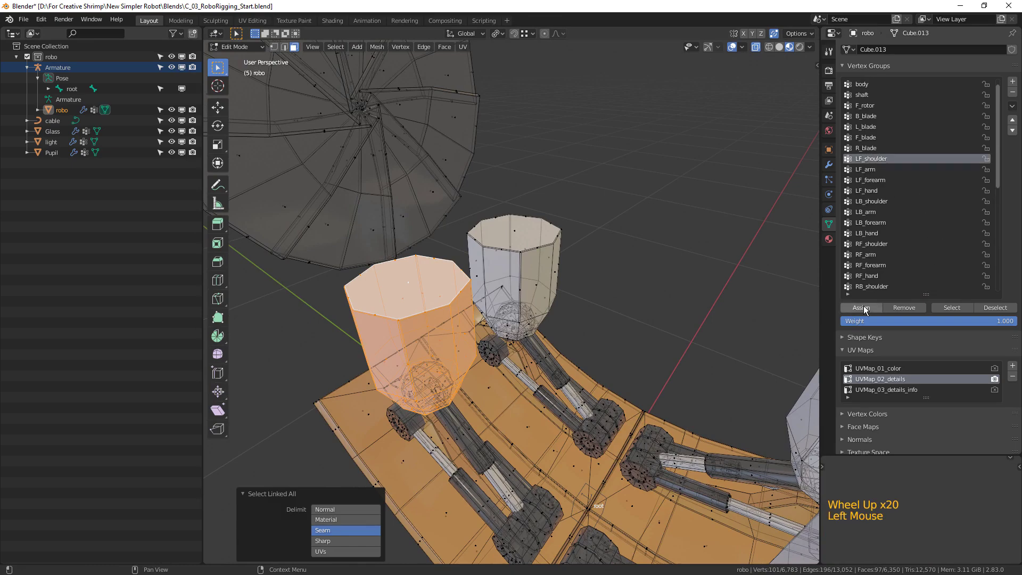
left_click(861, 307)
key("h")
- Turn off X-ray display for picking the faces of the left front arm
mouse_move(442, 368)
middle_mouse_down("shift")
mouse_move(441, 298)
mouse_move(471, 368)
mouse_move(442, 386)
middle_mouse_up("shift")
left_click(442, 297)
scroll(441, 298, "up", 2)
left_click(445, 368, "shift")
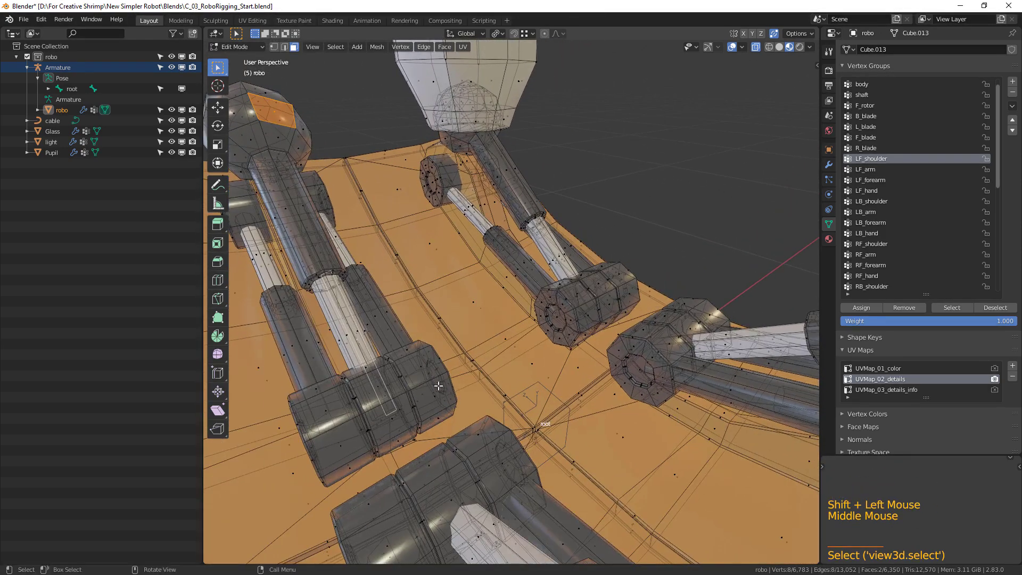
left_click(756, 47)
middle_click_drag(389, 267, 453, 264, "shift")
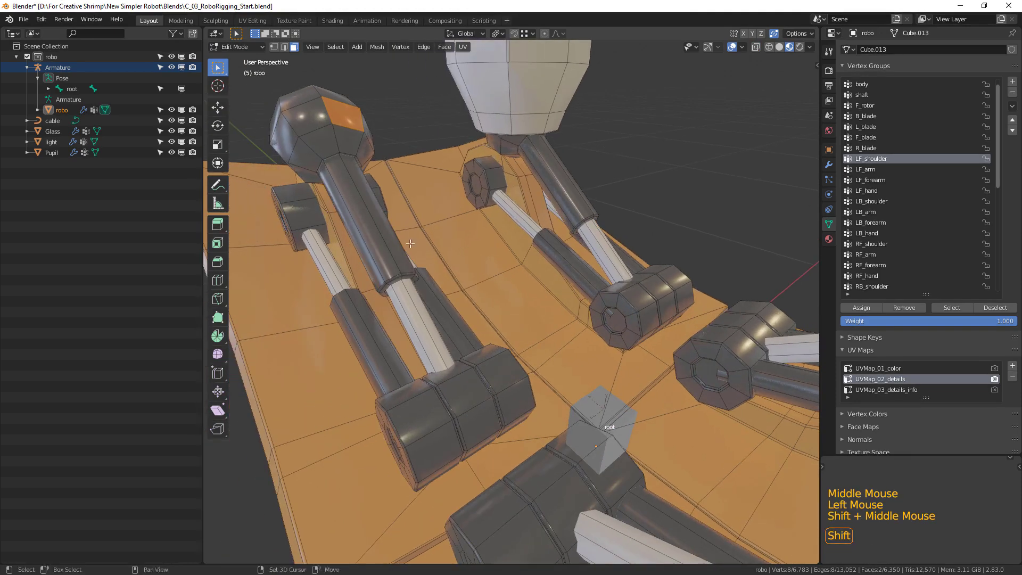
- Select the left front ball joint, upper tube, rod and elbow with linked faces and assign them to the LF_arm vertex group
left_click(362, 124)
left_click(375, 229, "shift")
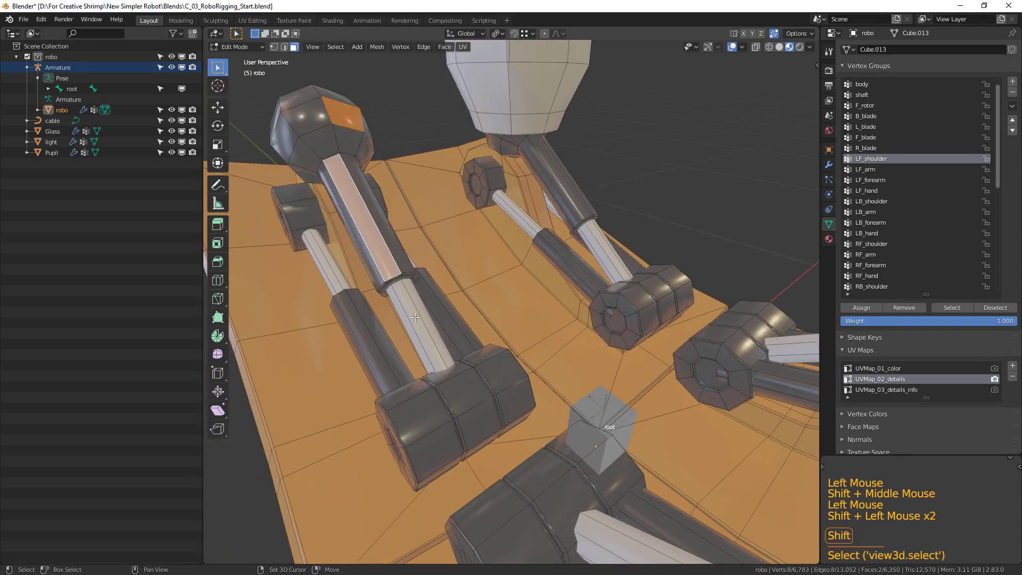
left_click(415, 315, "shift")
middle_click_drag(415, 315, 535, 413)
left_click(575, 424, "shift")
key("ctrl+l")
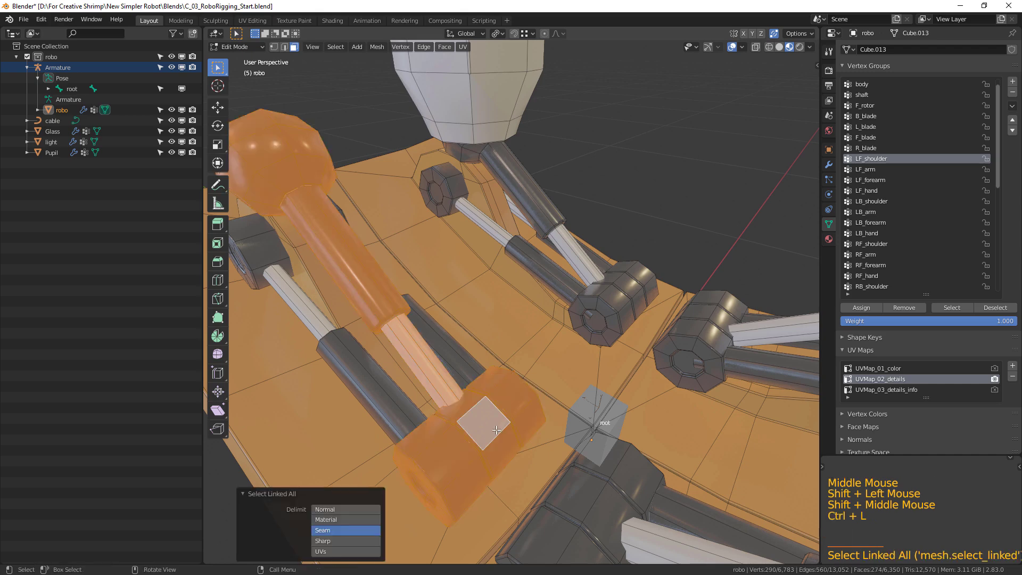
left_click(884, 170)
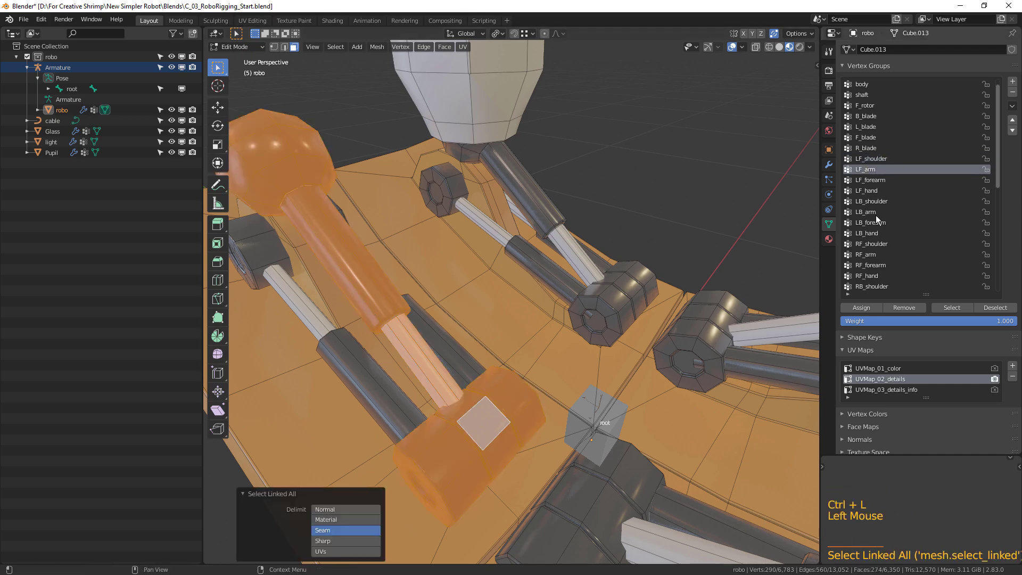
left_click(861, 307)
- Select both pistons, their rods and the wrist joints of the left front arm with linked faces and assign them to LF_forearm
middle_click_drag(493, 412, 566, 388, "shift")
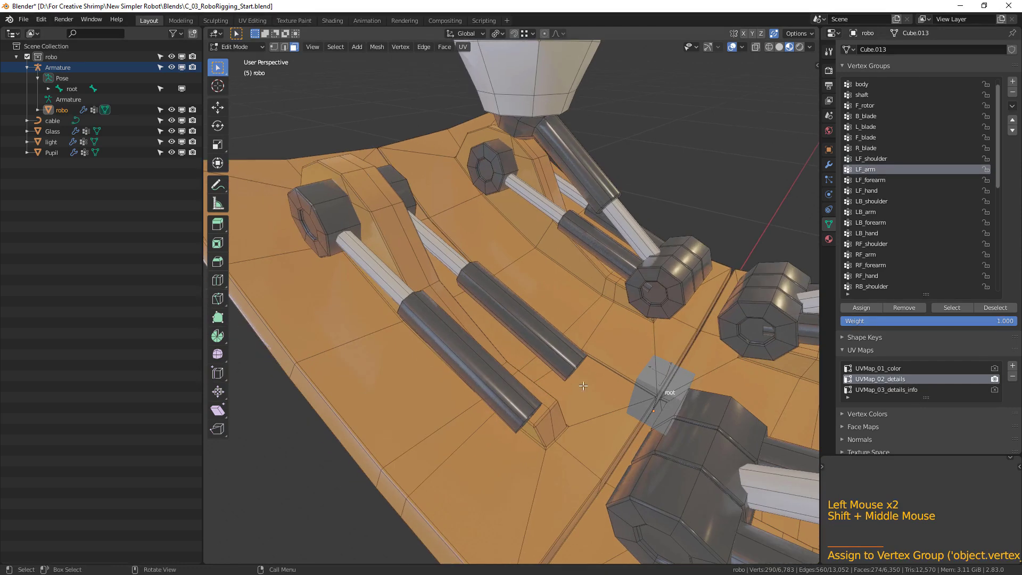
left_click(562, 347)
left_click(466, 354, "shift")
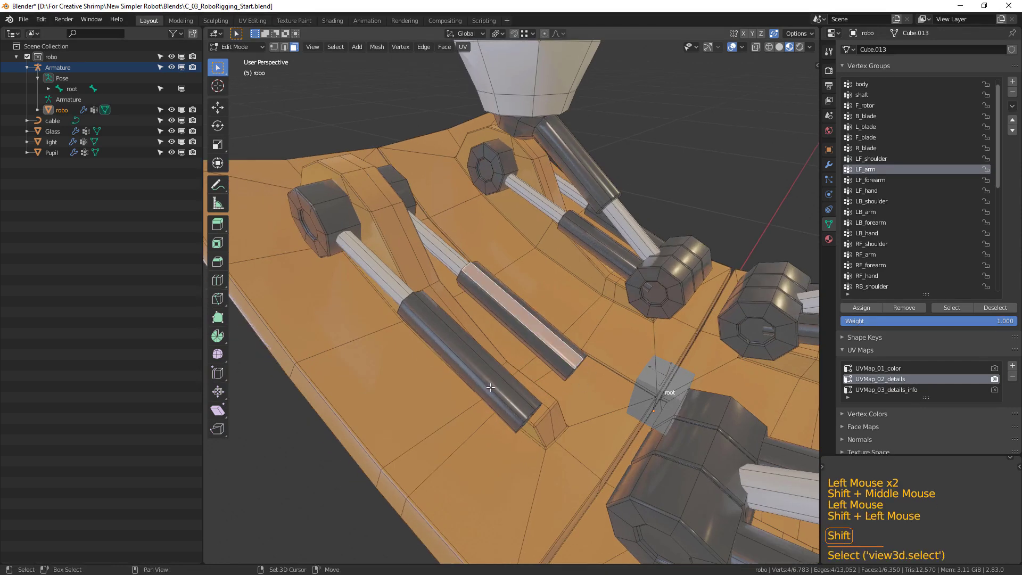
left_click(366, 256, "shift")
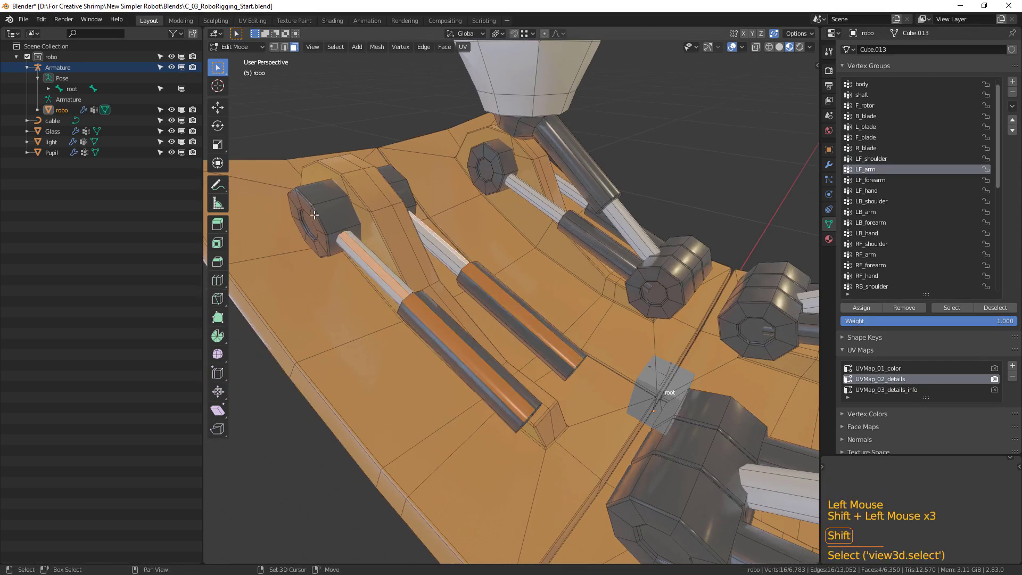
left_click(346, 216, "shift")
key("ctrl+l")
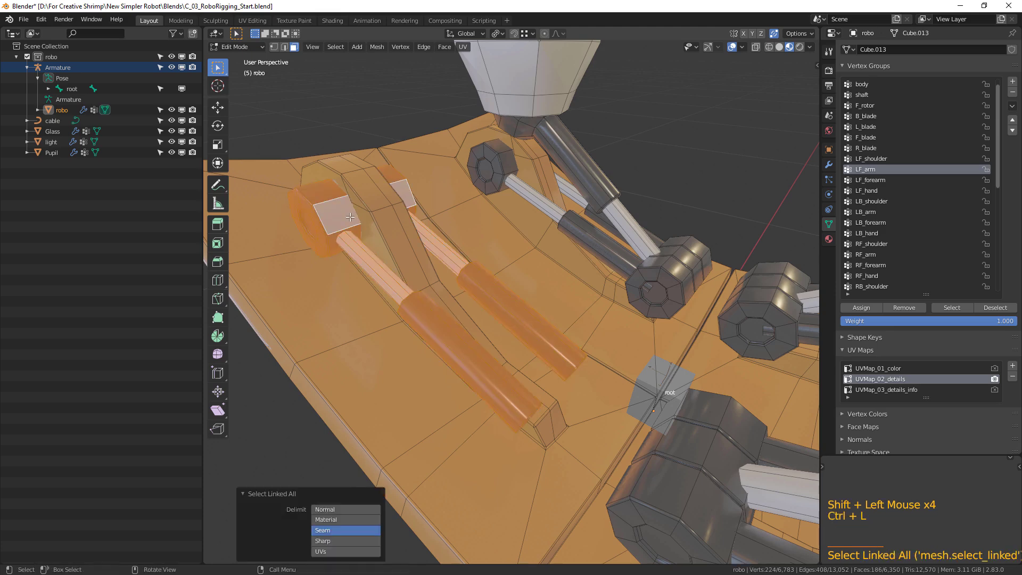
left_click(882, 180)
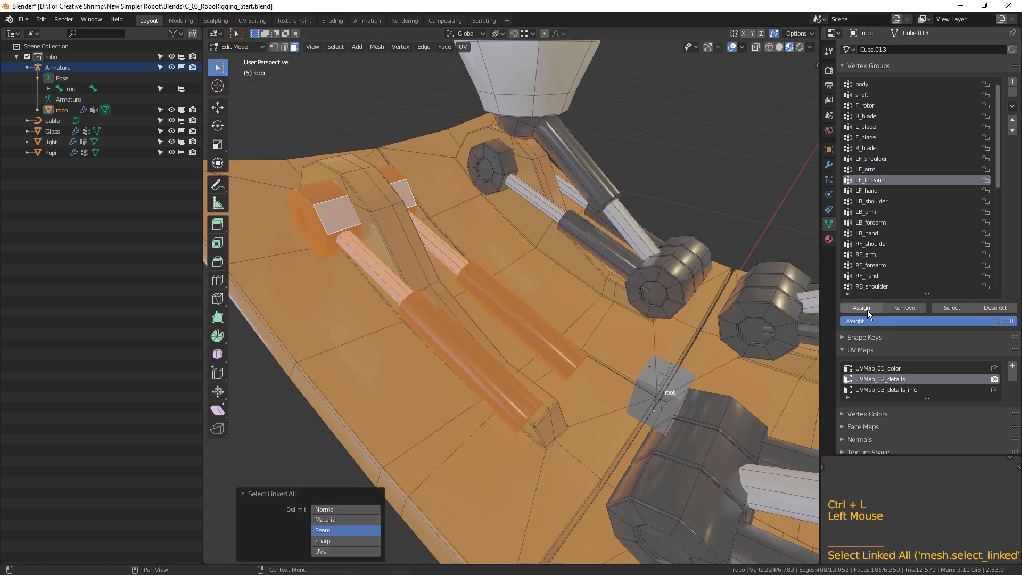
left_click(868, 310)
- Select the left front hand plate with its linked faces and assign it to the LF_hand vertex group
left_click(396, 375)
key("ctrl+l")
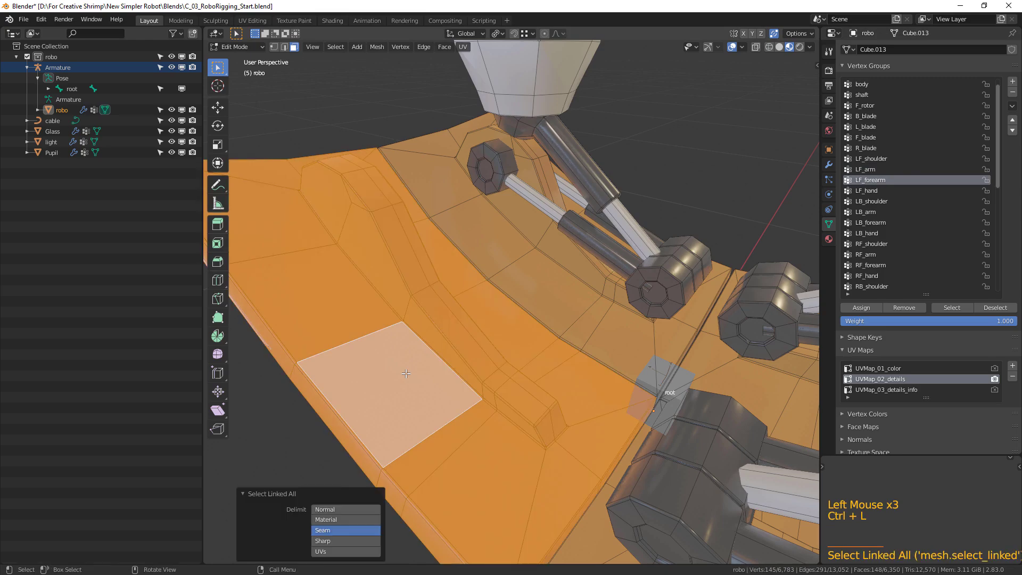
left_click(869, 191)
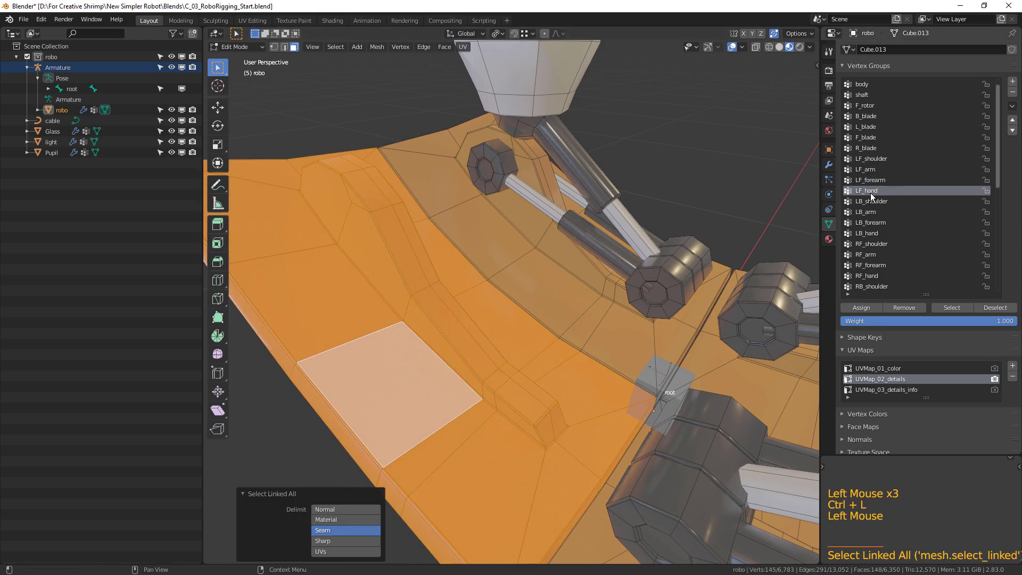
left_click(861, 308)
- Select the left back arm's shoulder casing with its linked faces and assign it to the LB_shoulder vertex group
scroll(628, 392, "down", 2)
middle_click_drag(629, 392, 517, 267, "shift")
middle_click_drag(655, 285, 426, 261, "shift")
middle_click_drag(581, 372, 554, 330)
left_click(611, 235)
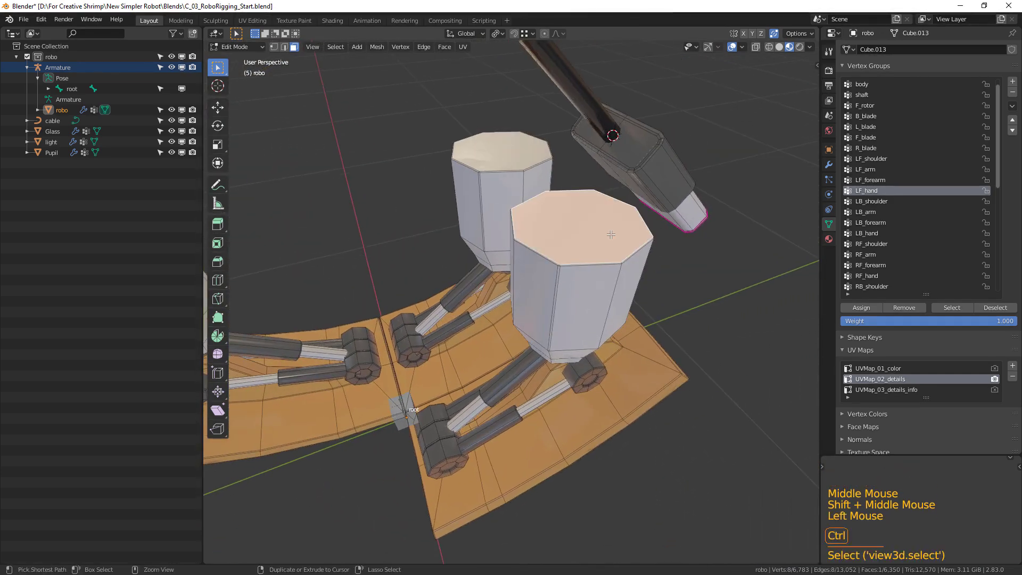
key("ctrl+l")
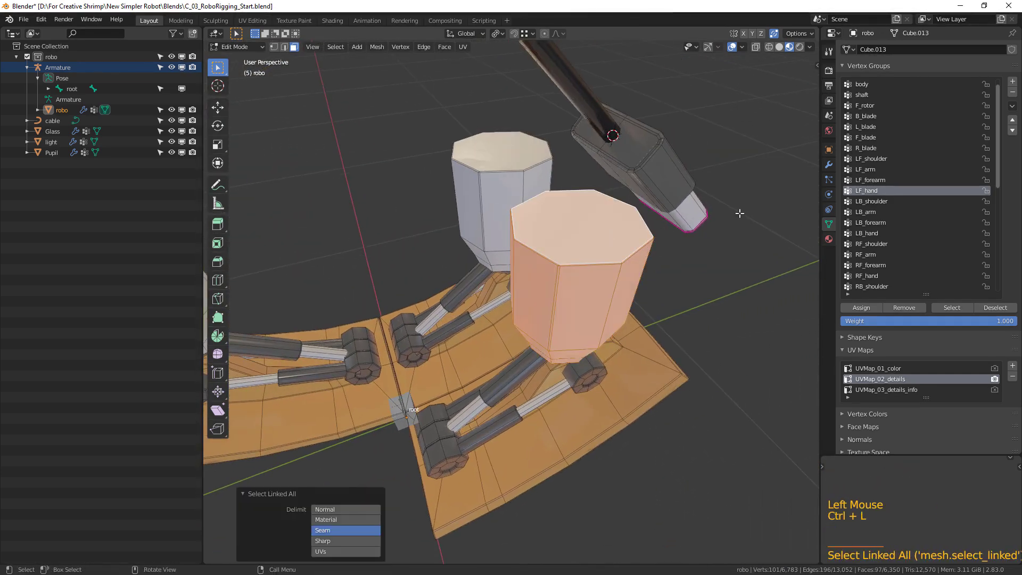
left_click(886, 201)
left_click(861, 308)
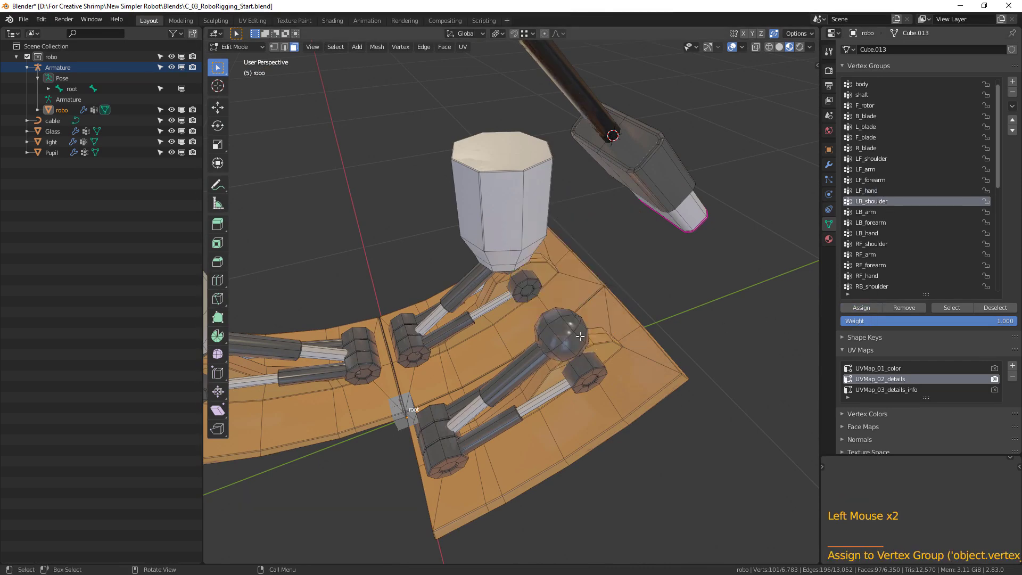
- Select the left back ball joint, upper tube, rod and elbow with linked faces and assign them to LB_arm
middle_click_drag(597, 355, 614, 275, "shift")
left_click(579, 225)
left_click(526, 281, "shift")
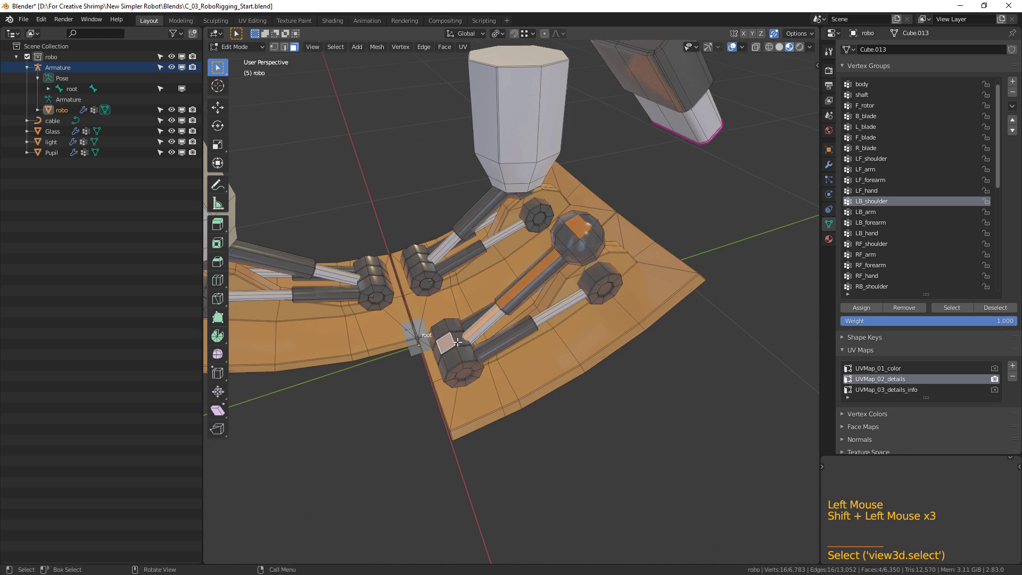
key("ctrl+l")
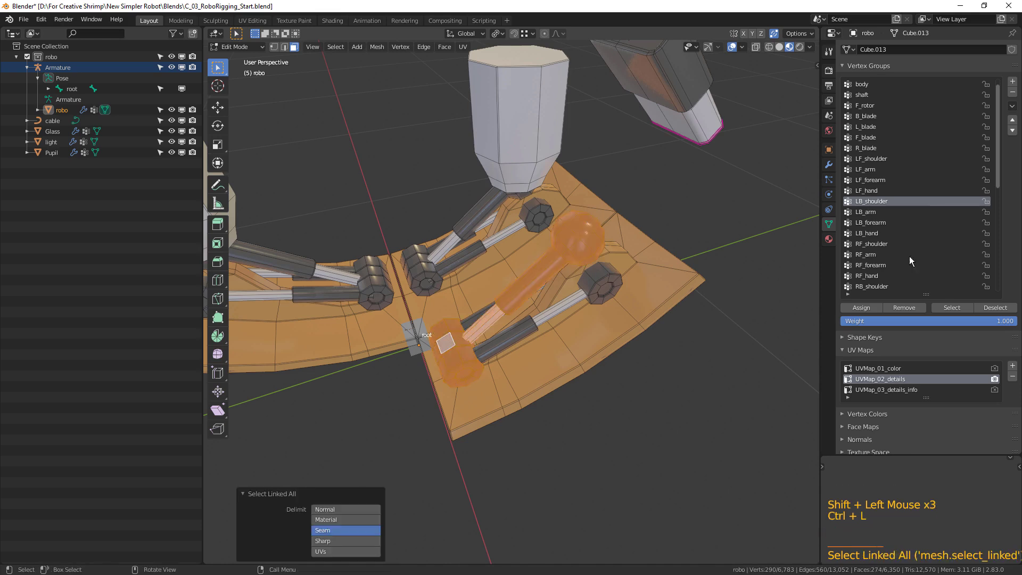
left_click(864, 213)
left_click(860, 308)
- Select both pistons, their rods and the wrist joints of the left back arm with linked faces and assign them to LB_forearm
scroll(527, 359, "up", 2)
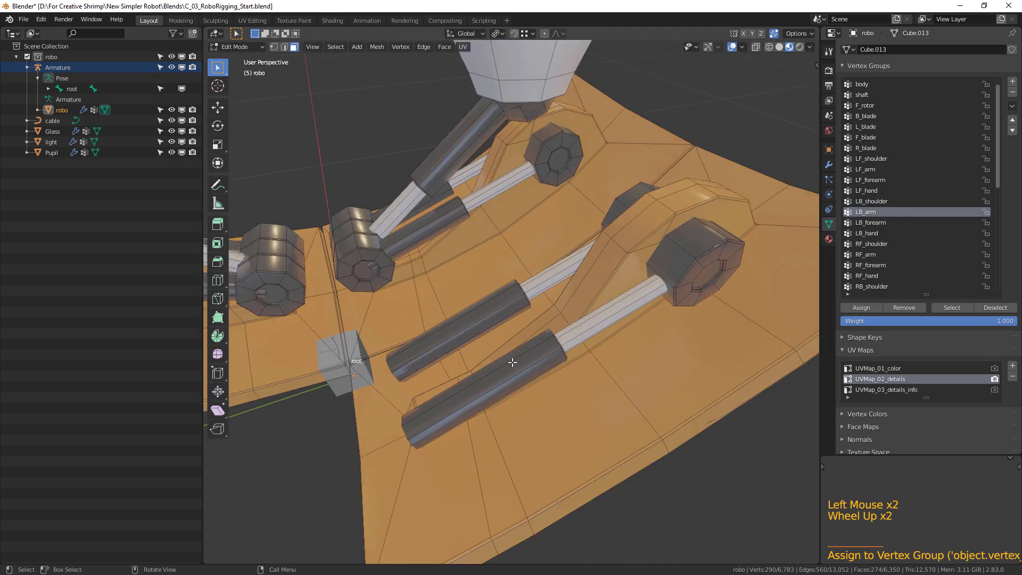
left_click(518, 368)
left_click(506, 314, "shift")
left_click(545, 280, "shift")
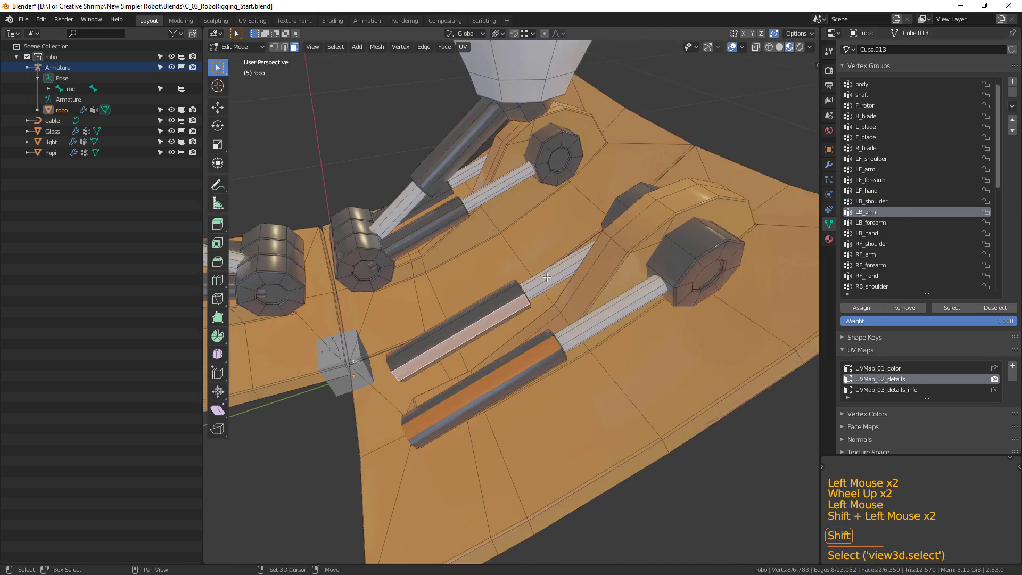
left_click(598, 319, "shift")
left_click(704, 248, "shift")
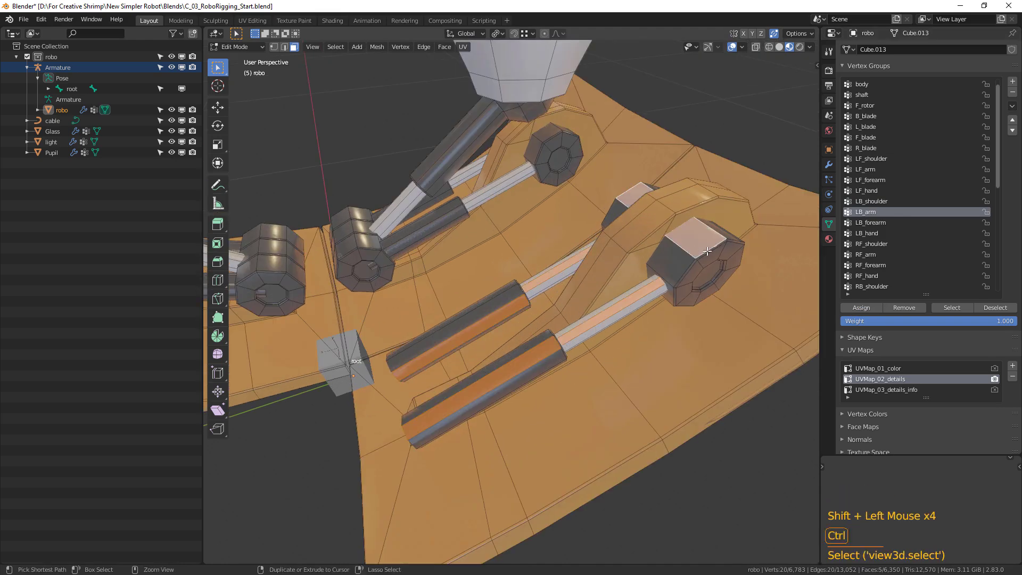
key("ctrl+l")
left_click(875, 224)
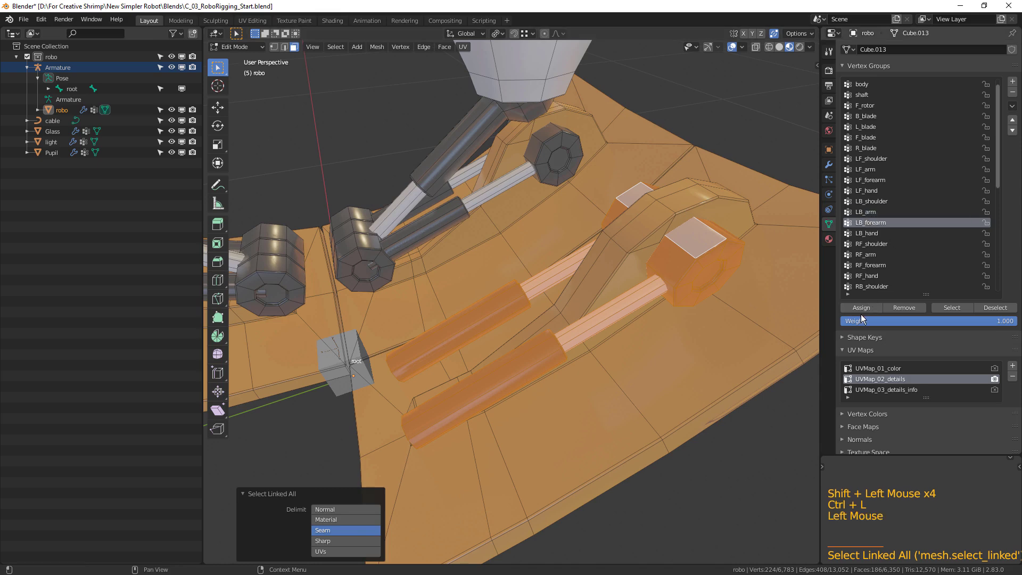
- Select the left back hand plate with its linked faces and assign it to the LB_hand vertex group
left_click(681, 258)
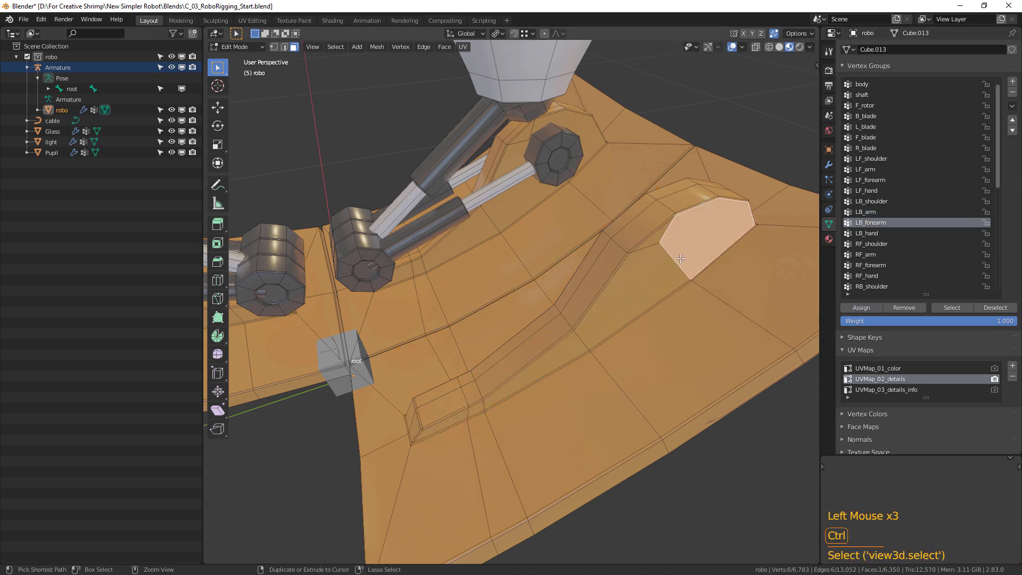
key("ctrl+l")
left_click(877, 234)
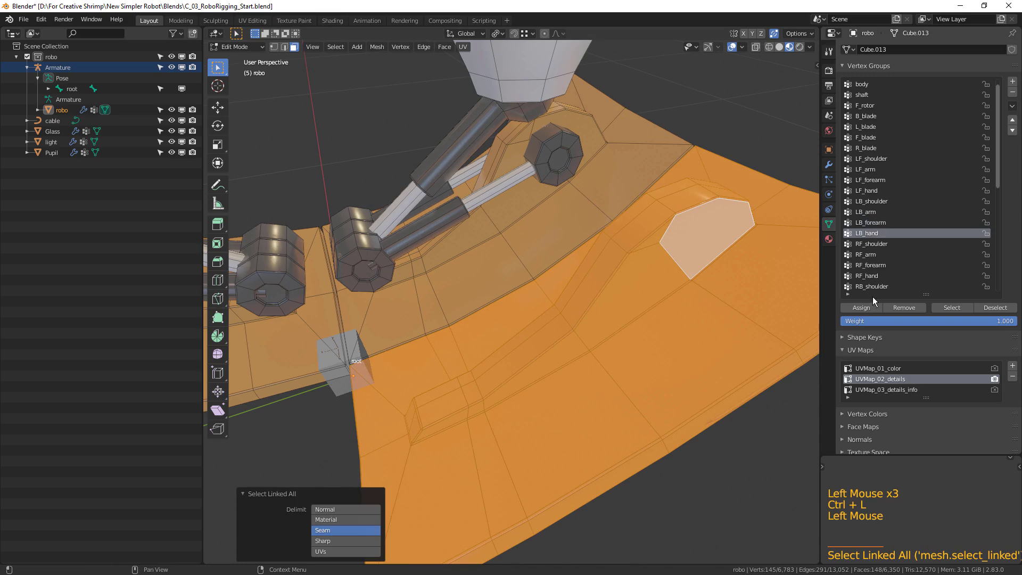
left_click(864, 310)
key("h")
- Select the right front arm's shoulder casing with its linked faces and assign it to the RF_shoulder vertex group
middle_click_drag(737, 336, 602, 258)
key("ctrl+l")
left_click(873, 245)
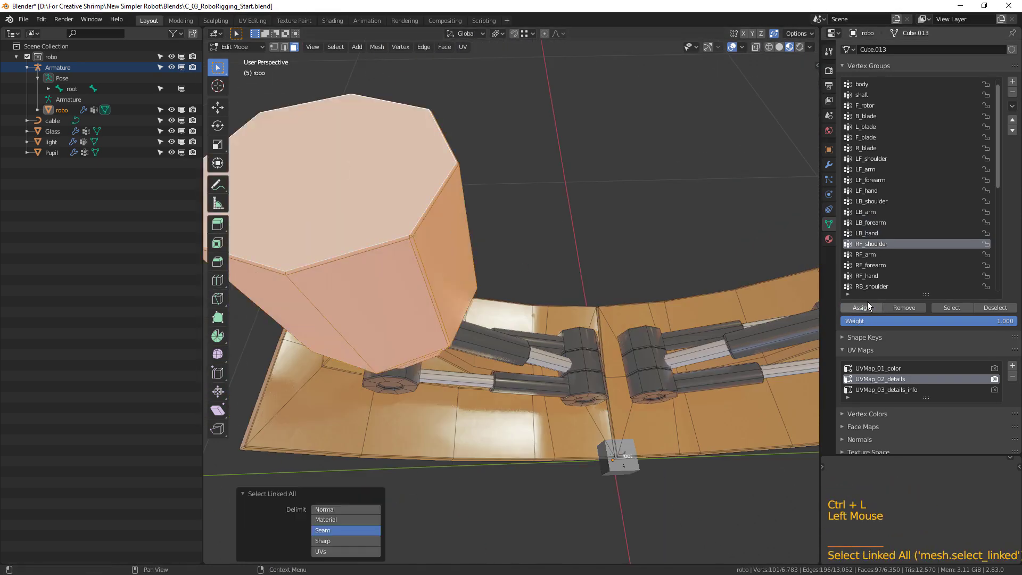
left_click(864, 308)
- Assign the right front ball joint, tube, rod and elbow to RF_arm, and the piston and wrist parts to RF_forearm
left_click(410, 319)
left_click(551, 362, "shift")
key("ctrl+l")
left_click(866, 254)
left_click(864, 309)
left_click(872, 265)
left_click(864, 309)
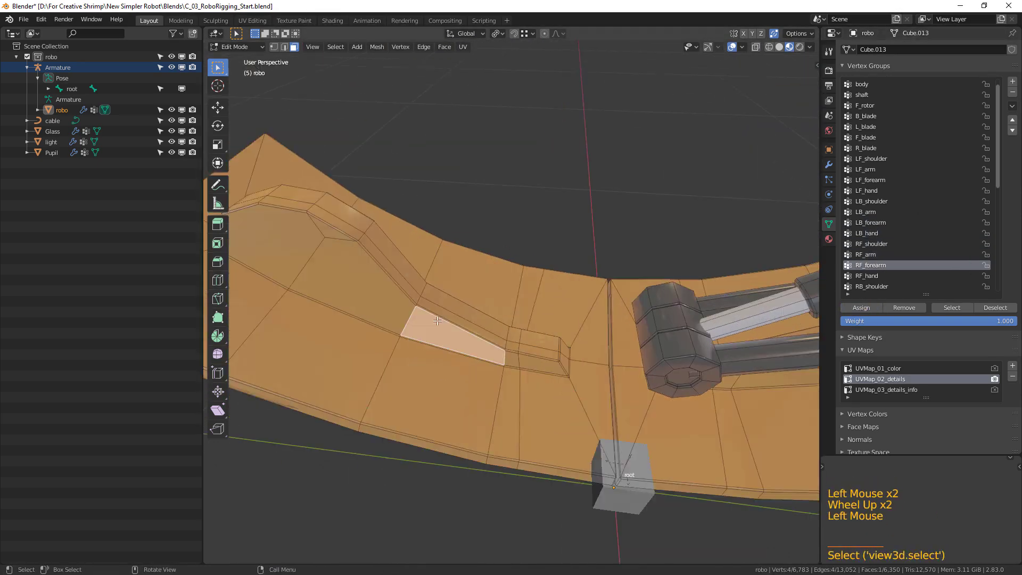
- Extend the selection to the whole right front hand plate and assign it to the RF_hand vertex group
key("ctrl+l")
left_click(869, 276)
left_click(864, 309)
key("h")
- Select the right back arm's shoulder casing with its linked faces and assign it to the RB_shoulder vertex group
key("ctrl+l")
scroll(920, 146, "down", 8)
left_click(879, 202)
left_click(864, 308)
- Select the right back ball joint, tube, rod and elbow with linked faces and assign them to RB_arm
left_click(503, 373, "shift")
key("ctrl+l")
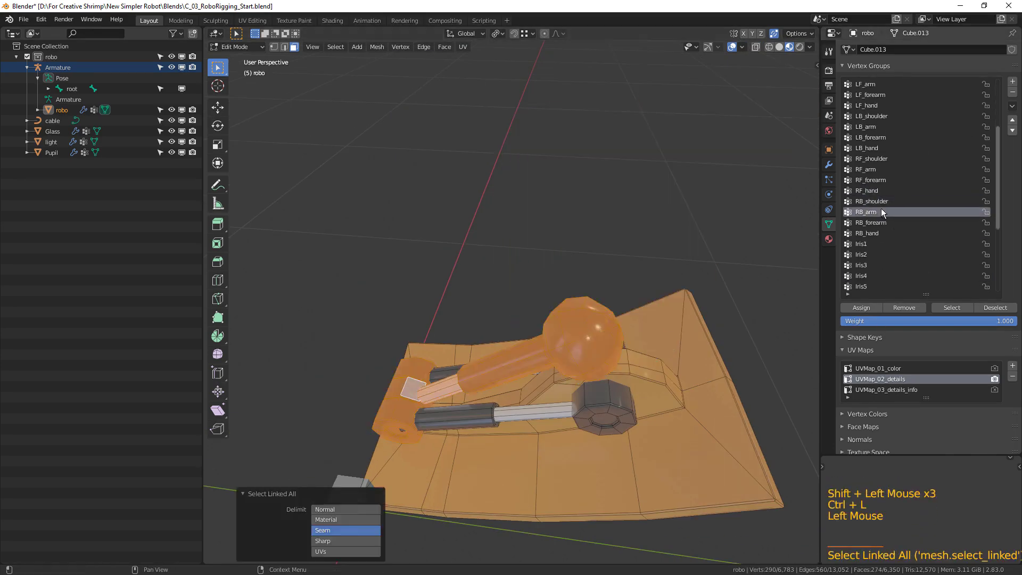
left_click(884, 211)
- Assign the right back pistons, rods and wrist joints to RB_forearm, and the remaining hand plate to RB_hand
left_click(566, 282, "shift")
left_click(632, 242, "shift")
left_click(672, 258, "shift")
left_click(719, 232, "shift")
key("ctrl+l")
left_click(874, 223)
left_click(863, 308)
left_click(714, 269)
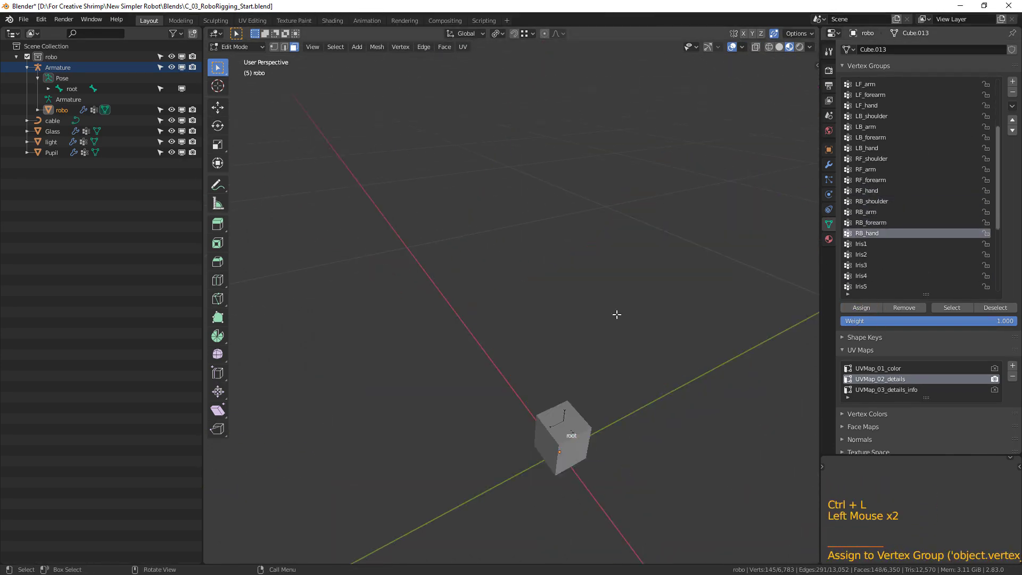
- Select the whole back rotor with its hub and linked faces and assign it to the B_rotor vertex group
scroll(637, 304, "down", 1)
middle_click_drag(637, 304, 543, 319, "shift")
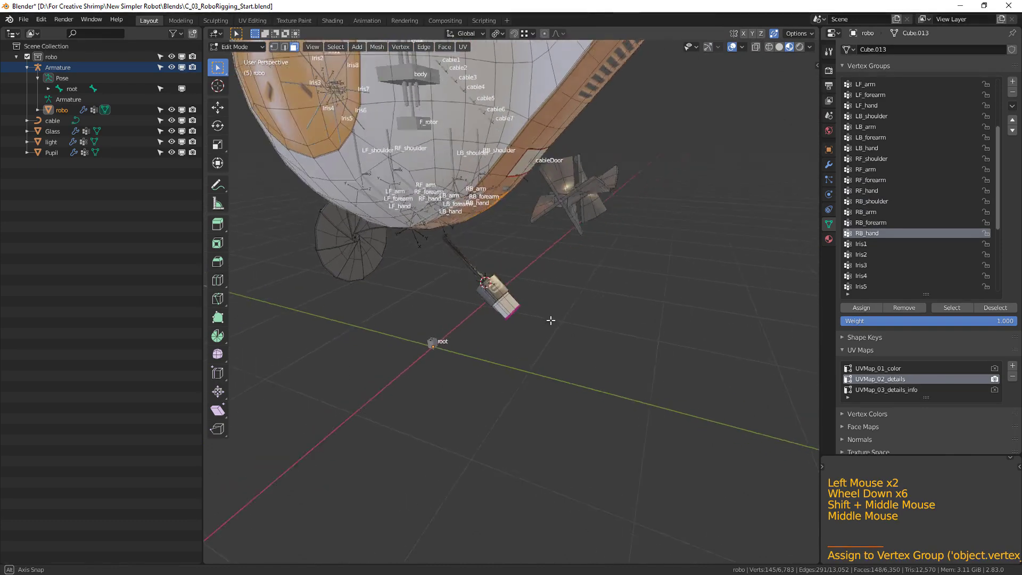
scroll(652, 272, "up", 1)
middle_click_drag(652, 272, 515, 277, "shift")
left_click(474, 275)
left_click(516, 277, "shift")
scroll(452, 256, "up", 2)
left_click(431, 272, "shift")
key("ctrl+l")
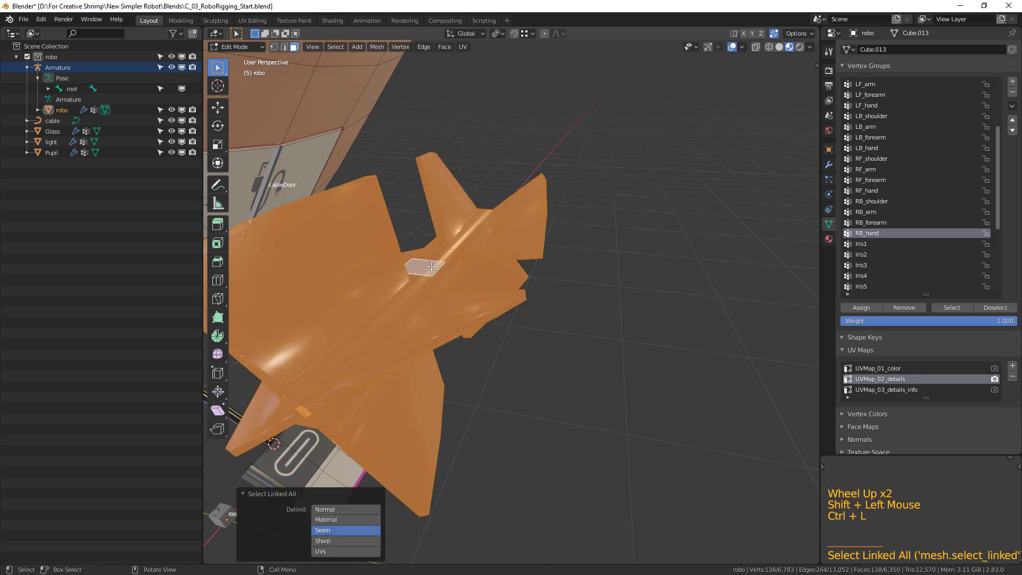
scroll(936, 212, "up", 12)
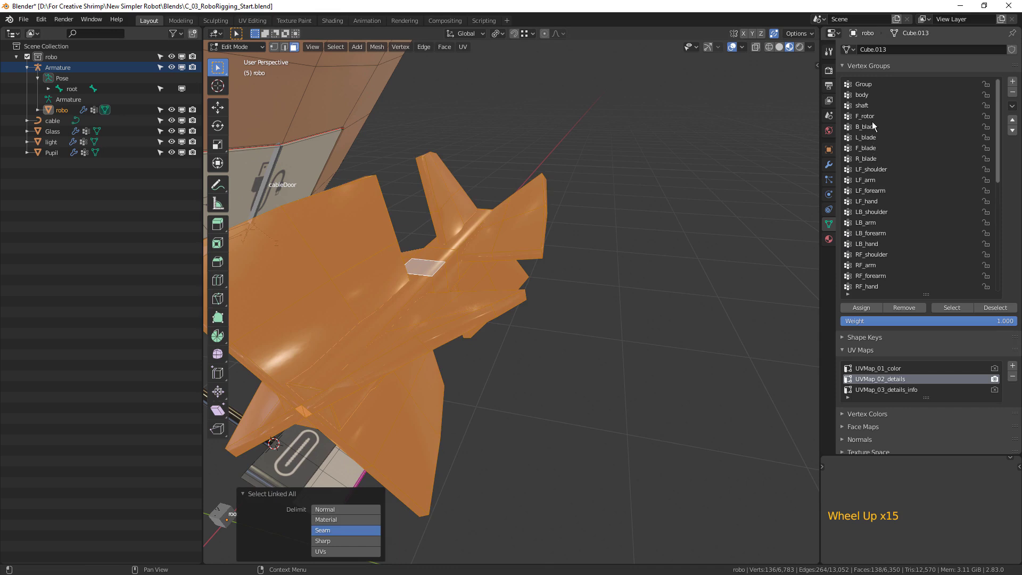
scroll(871, 249, "down", 6)
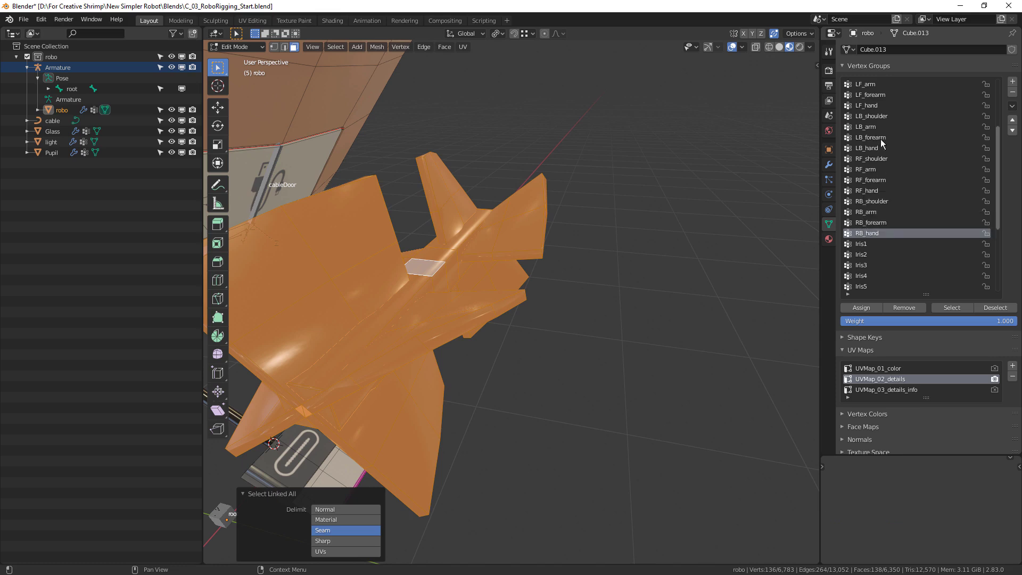
scroll(884, 270, "down", 17)
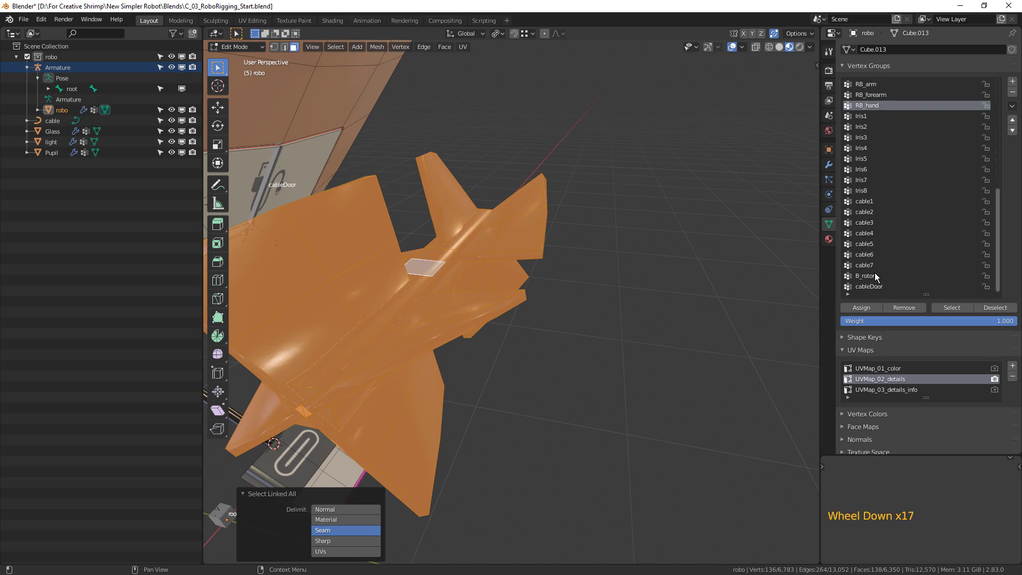
left_click(873, 276)
left_click(862, 307)
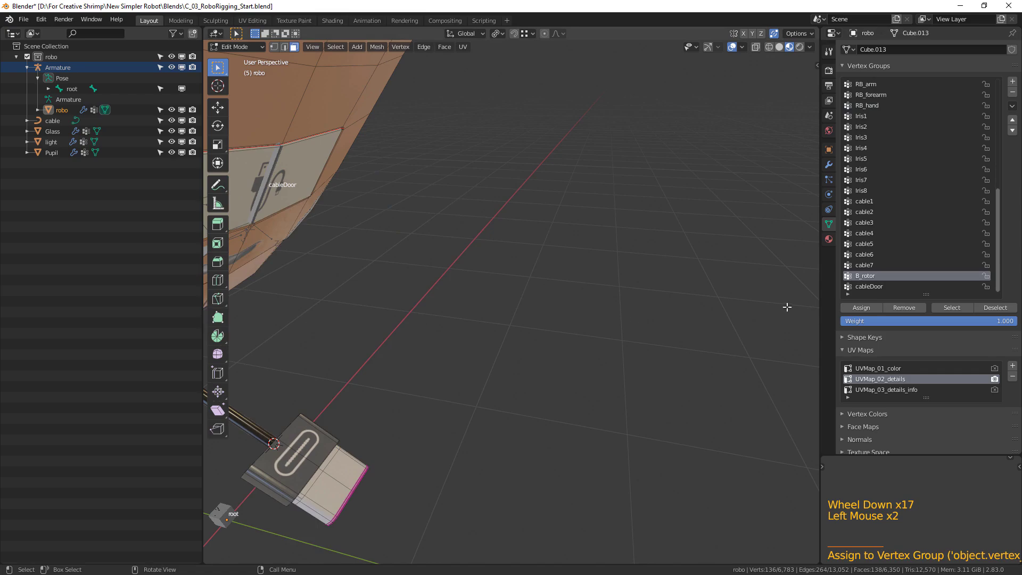
- Select the uppermost iris blade with its linked faces and assign it to the Iris1 vertex group
scroll(527, 320, "down", 4)
middle_click_drag(527, 320, 625, 270, "shift")
scroll(578, 315, "up", 1)
middle_click_drag(578, 316, 572, 349, "shift")
scroll(554, 250, "up", 1)
scroll(554, 251, "up", 1)
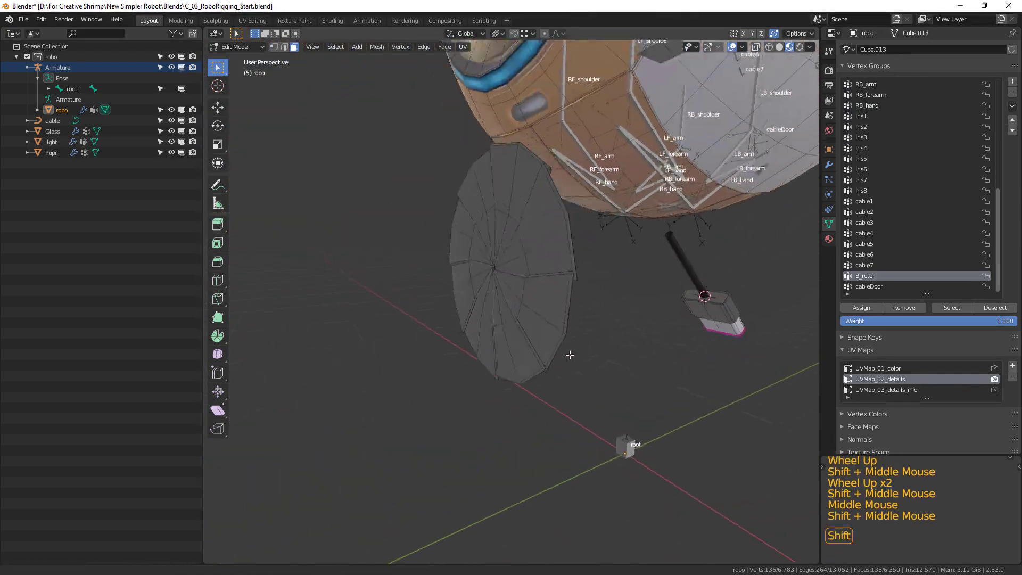
scroll(527, 299, "up", 1)
middle_click_drag(527, 299, 582, 288)
left_click(595, 243)
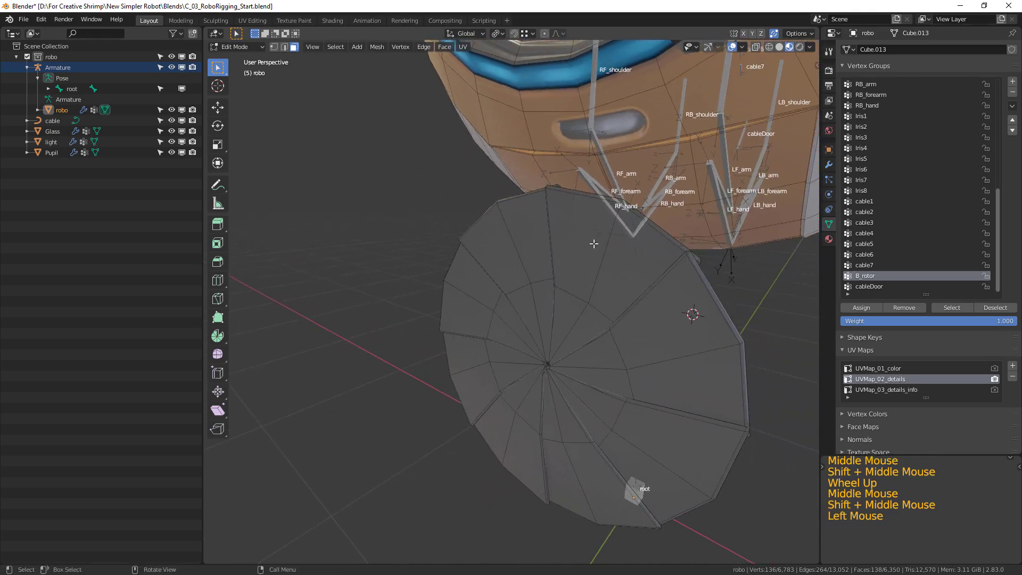
key("ctrl+l")
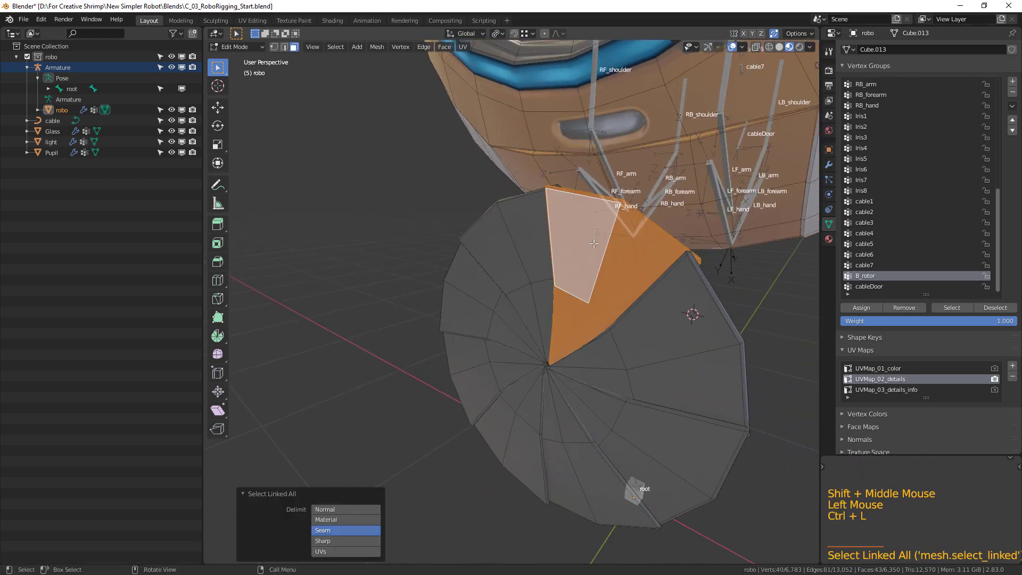
left_click(873, 117)
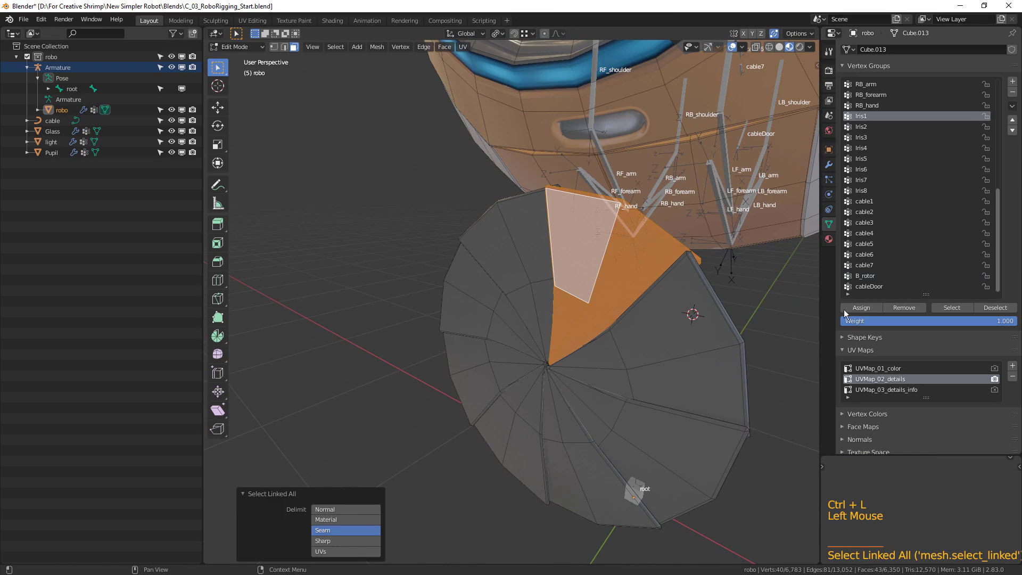
left_click(861, 309)
- Select the next two iris blades clockwise with linked faces and assign them to Iris2 and Iris3 respectively
left_click(706, 321, "alt")
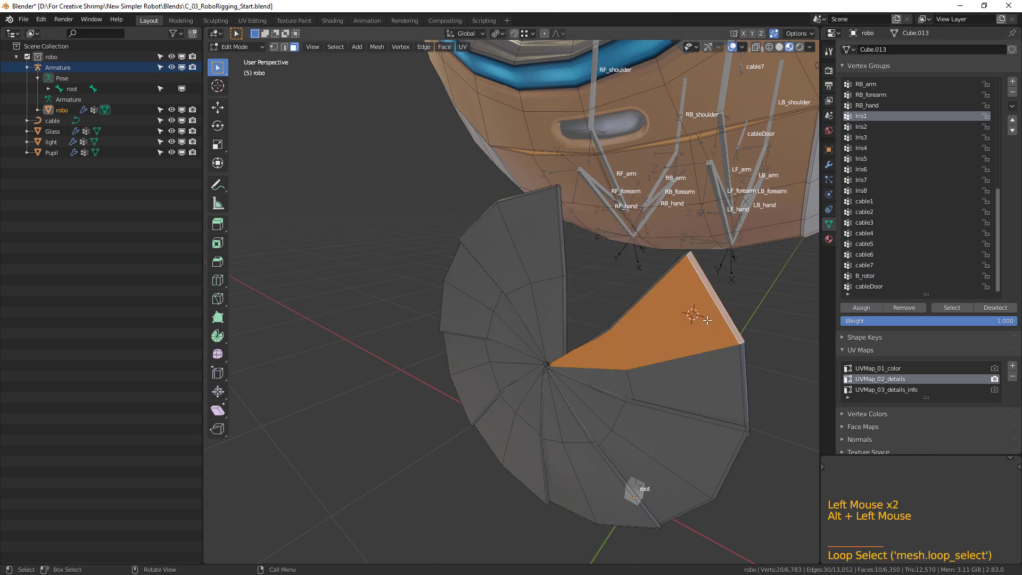
key("ctrl+l")
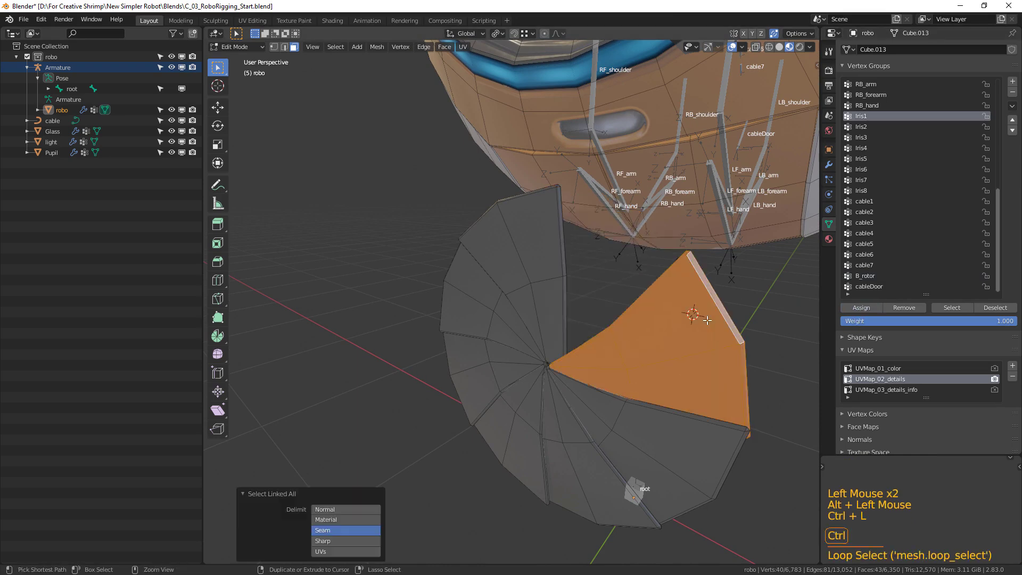
left_click(861, 127)
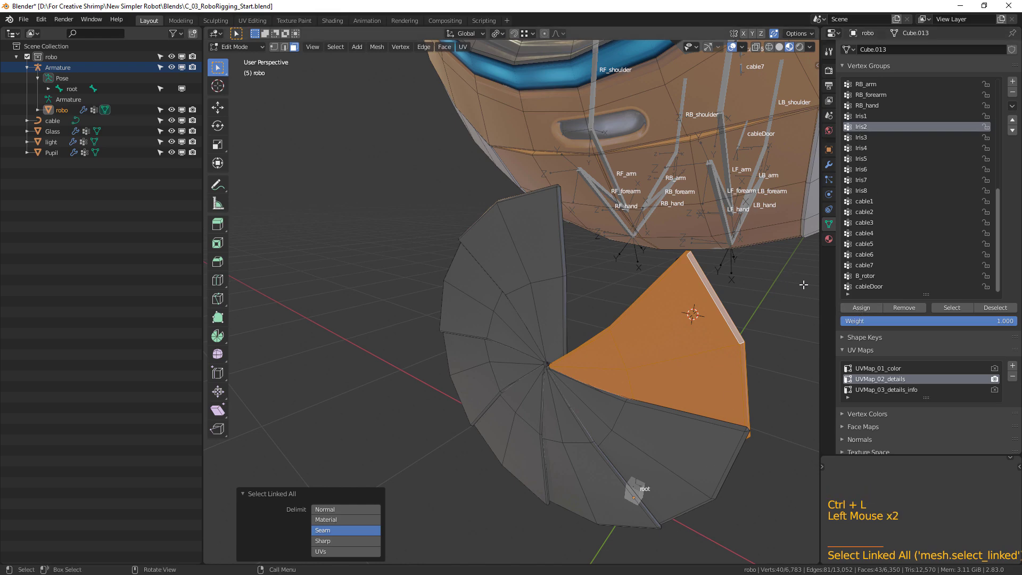
left_click(861, 308)
left_click(725, 450, "alt")
key("ctrl+l")
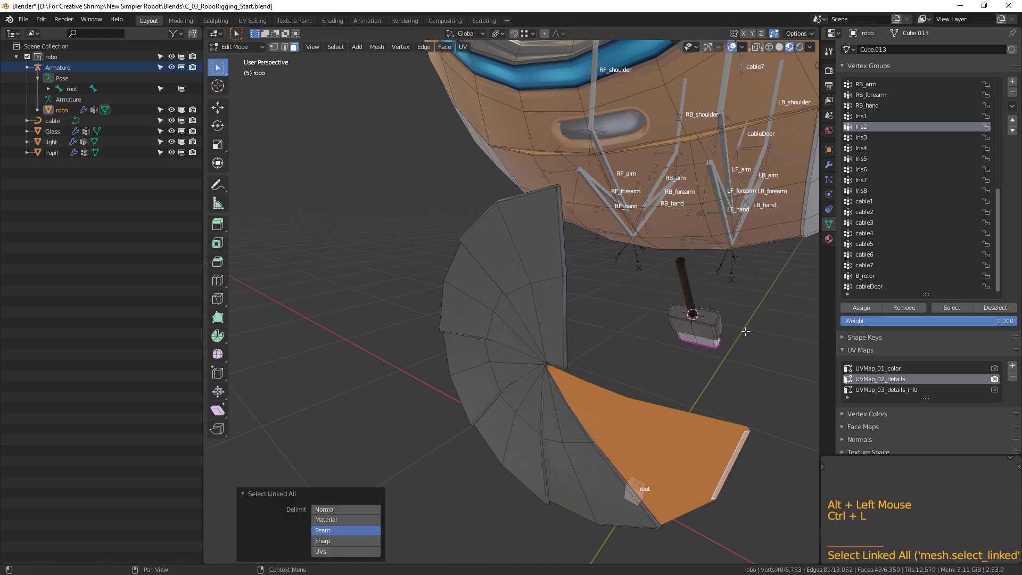
left_click(862, 138)
left_click(863, 308)
- Assign the two iris blades following Iris3 to the Iris4 and Iris5 vertex groups respectively
left_click(631, 482, "alt")
key("ctrl+l")
left_click(862, 149)
left_click(862, 309)
left_click(861, 159)
left_click(863, 308)
- Assign the remaining iris blades with their linked faces to Iris6, Iris7 and Iris8, continuing clockwise
left_click(513, 372, "alt")
key("ctrl+l")
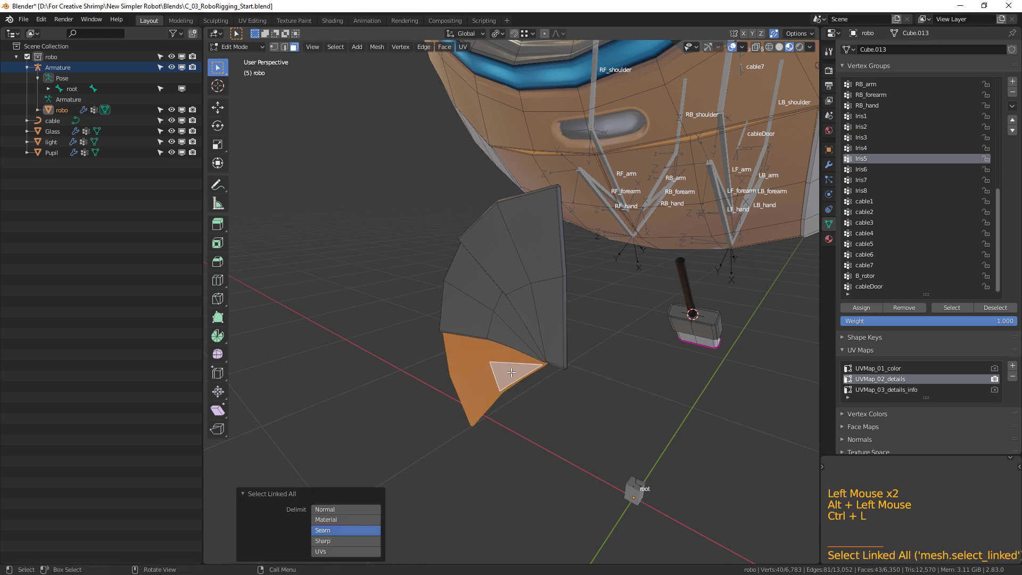
left_click(863, 170)
left_click(863, 308)
left_click(508, 337, "alt")
key("ctrl+l")
left_click(909, 190)
scroll(735, 277, "down", 1)
left_click(860, 309)
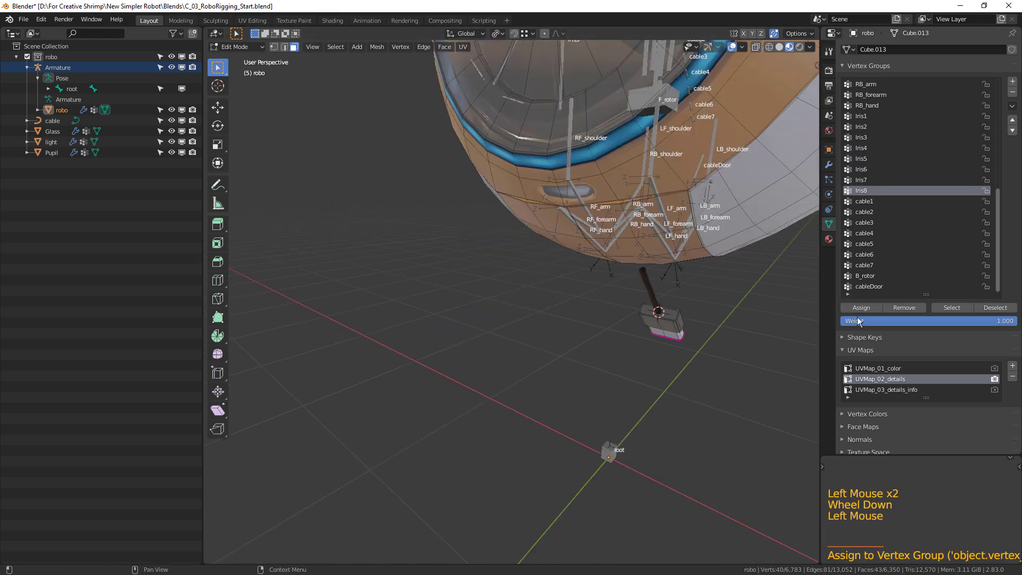
- Leave mesh editing and select all eight iris bones of the armature in Pose Mode
scroll(608, 298, "down", 2)
middle_click_drag(574, 218, 465, 224, "shift")
scroll(542, 307, "up", 1)
key("alt+a")
key("Tab")
left_click_drag(455, 229, 491, 267)
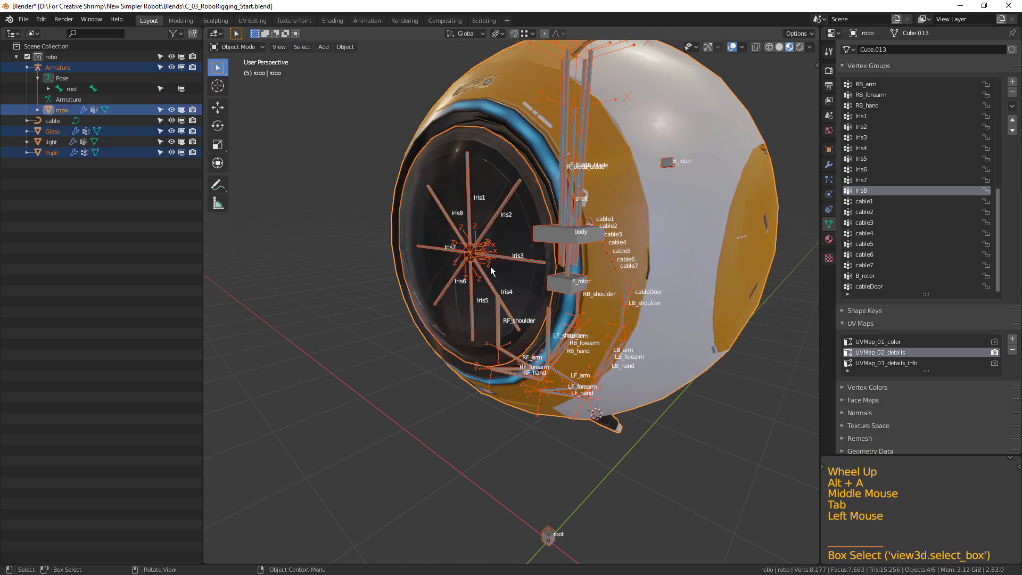
middle_click_drag(491, 267, 482, 257)
key("alt+a")
left_click(447, 215)
left_click_drag(443, 236, 482, 276, "shift")
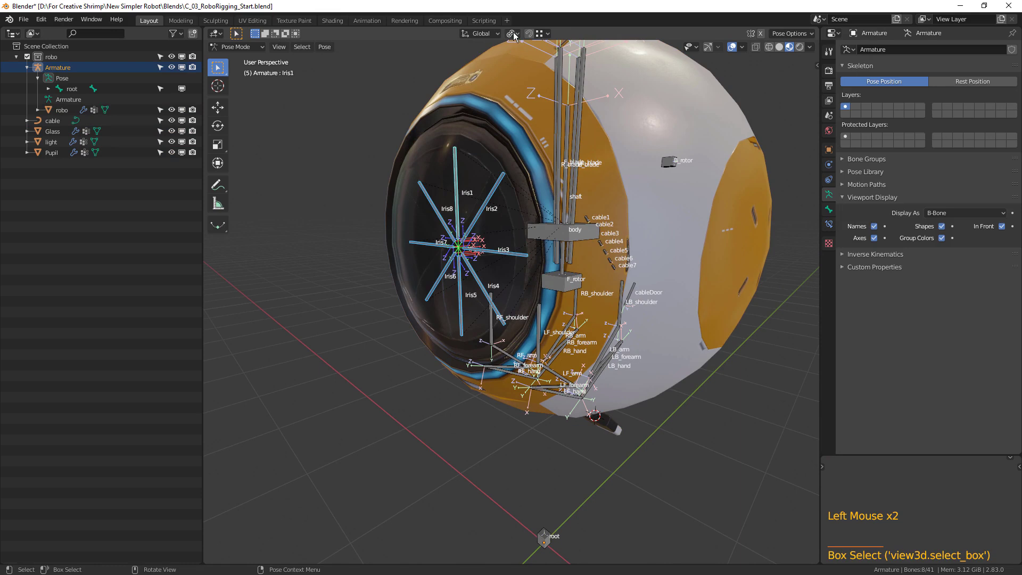
- Show the rotate gizmo and rotate the eight iris bones -31° around global Y about their individual origins
left_click_drag(512, 33, 541, 85)
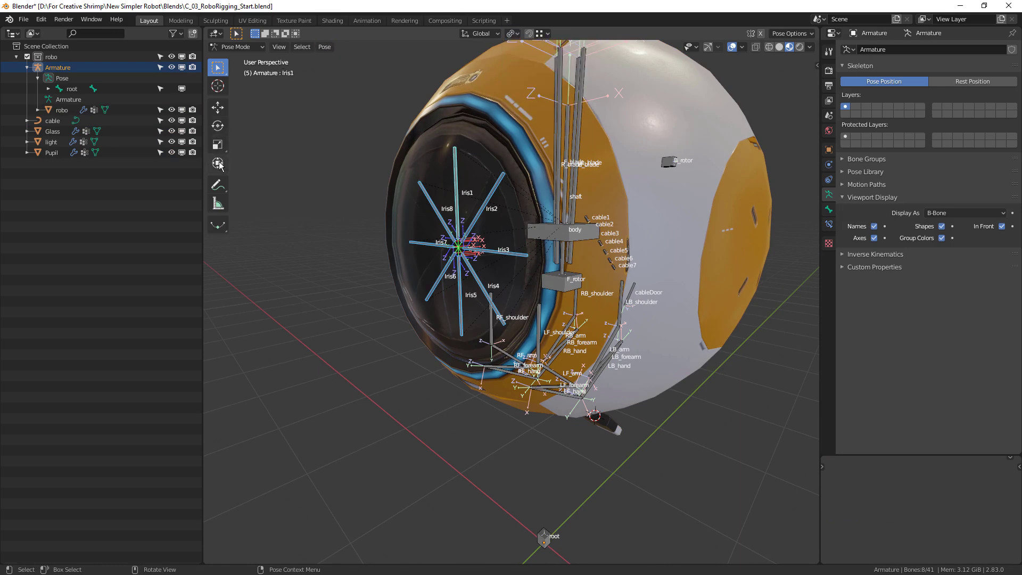
left_click(217, 126)
middle_click_drag(469, 192, 522, 186)
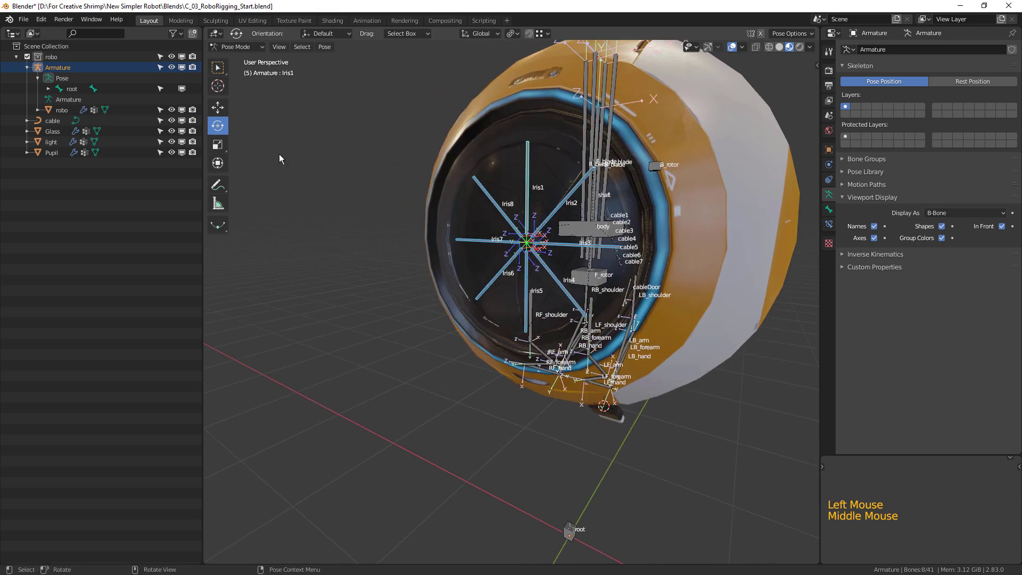
left_click(707, 47)
scroll(586, 200, "up", 2)
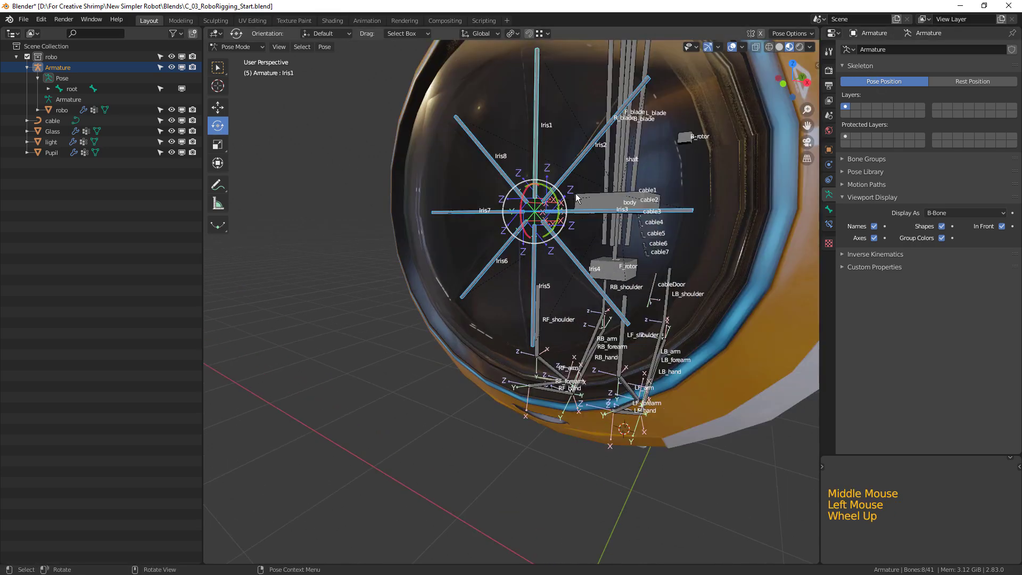
mouse_move(555, 190)
left_mouse_down()
mouse_move(557, 209)
mouse_move(546, 186)
left_mouse_up()
middle_click_drag(546, 187, 676, 122)
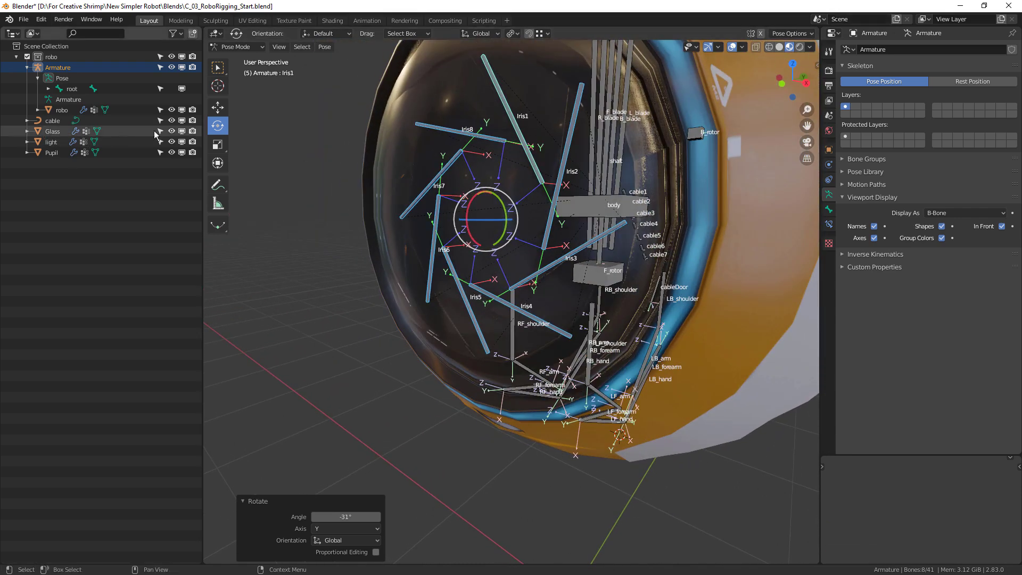
- Hide the Glass object and the viewport overlays to expose the opened iris
left_click(172, 132)
middle_click_drag(479, 213, 711, 70, "shift")
left_click(733, 48)
middle_click_drag(687, 127, 616, 241)
scroll(655, 181, "up", 2)
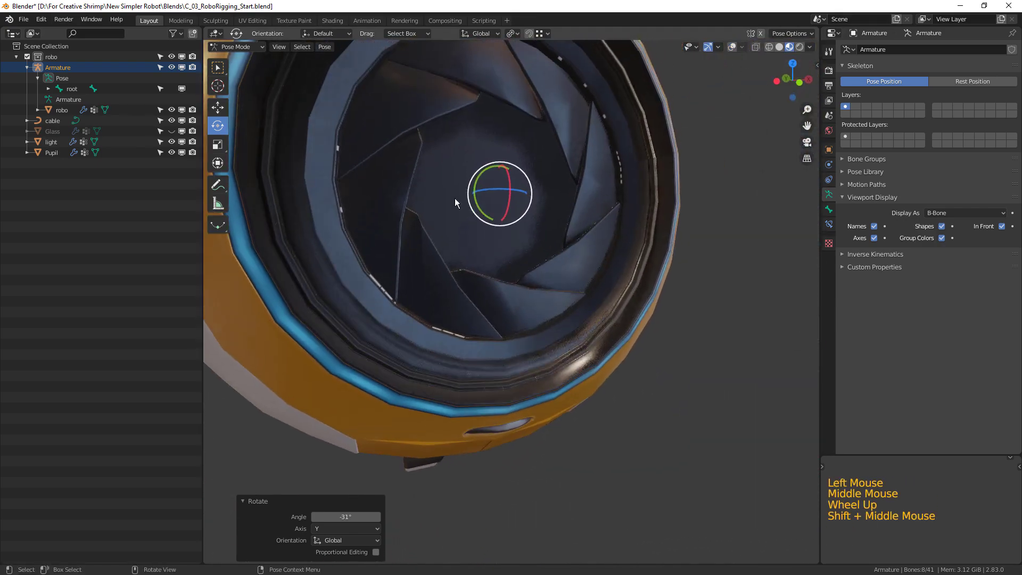
- Set the Pupil object's MAT_pupil material to Specular 0 and a black base color
left_click(48, 154)
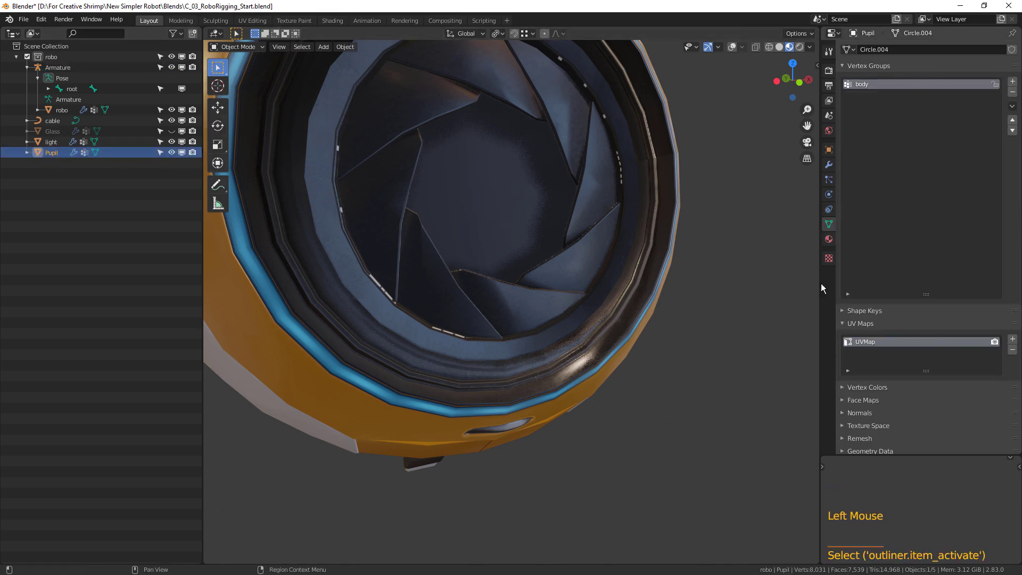
left_click(828, 239)
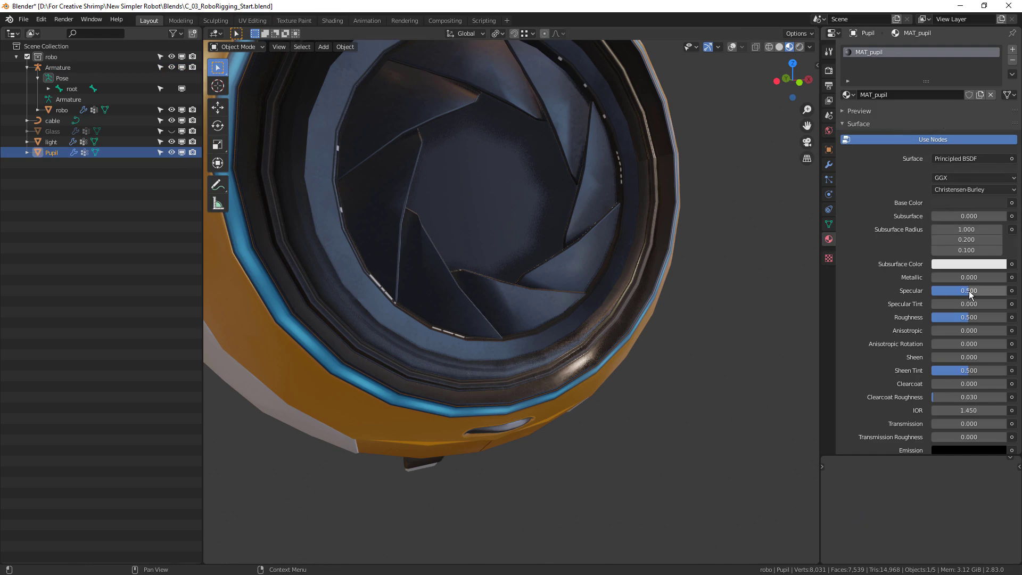
left_click_drag(973, 293, 937, 293)
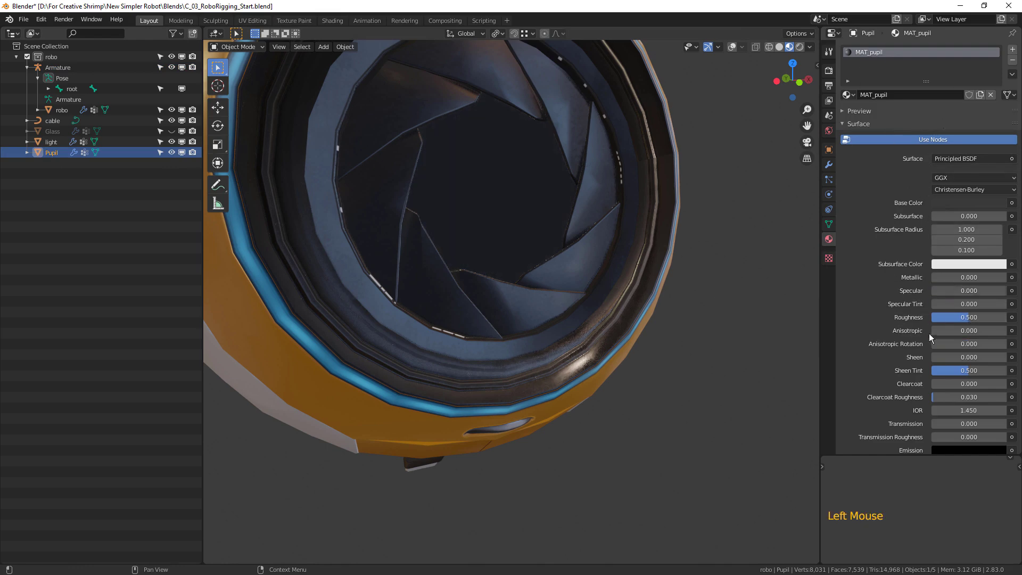
scroll(994, 374, "down", 1)
left_click(980, 183)
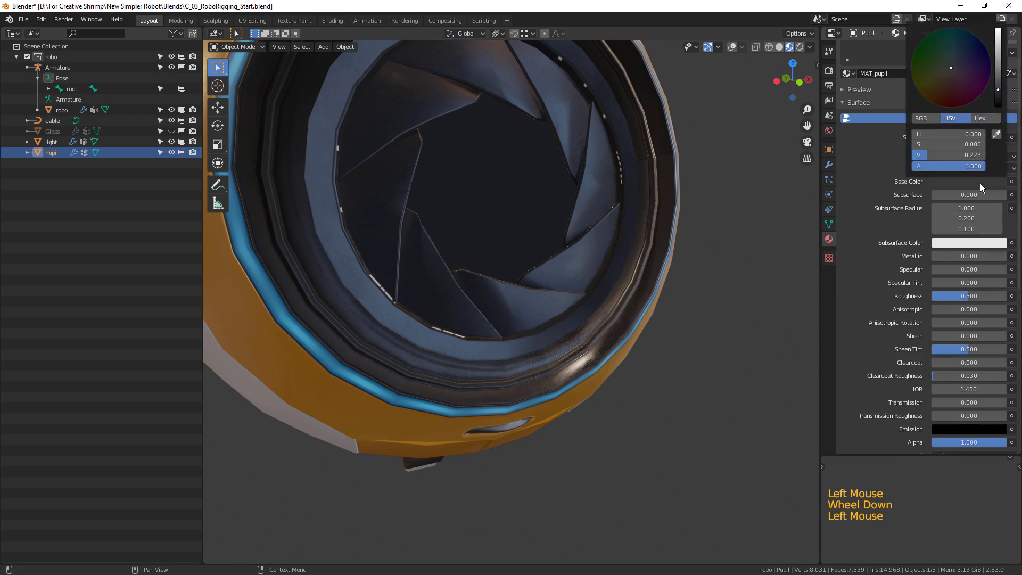
left_click_drag(998, 94, 998, 105)
scroll(671, 296, "down", 3)
middle_click_drag(671, 296, 580, 304, "shift")
scroll(660, 337, "up", 3)
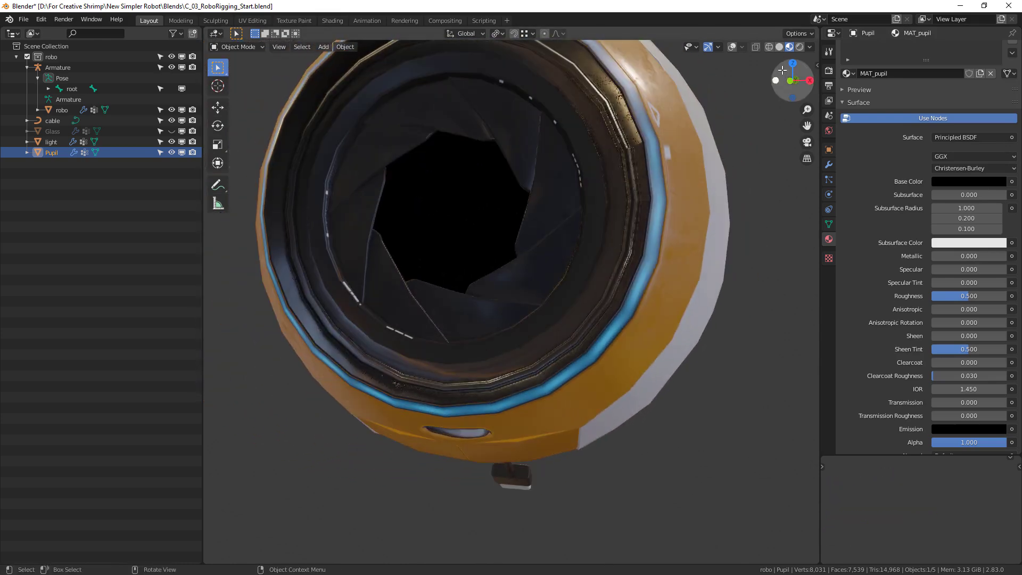
- Show the viewport overlays again and return the armature to Pose Mode
scroll(635, 222, "down", 4)
middle_click_drag(635, 223, 620, 212)
left_click(732, 47)
middle_click_drag(659, 155, 636, 160, "shift")
left_click_drag(347, 198, 423, 296)
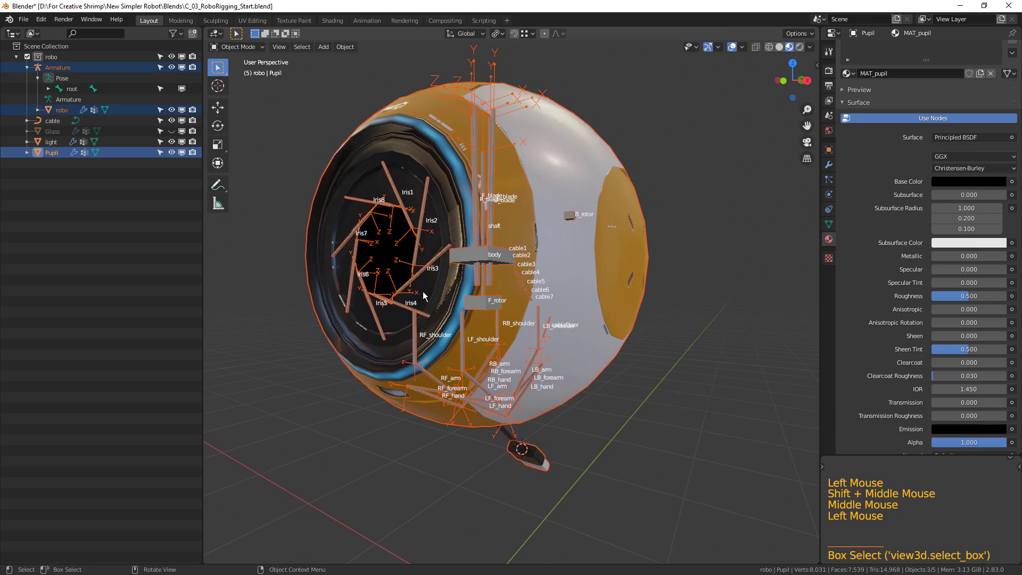
key("ctrl+Tab")
- Clear the rotation of all eight iris bones and deselect them
left_click_drag(350, 208, 418, 297)
key("alt+r")
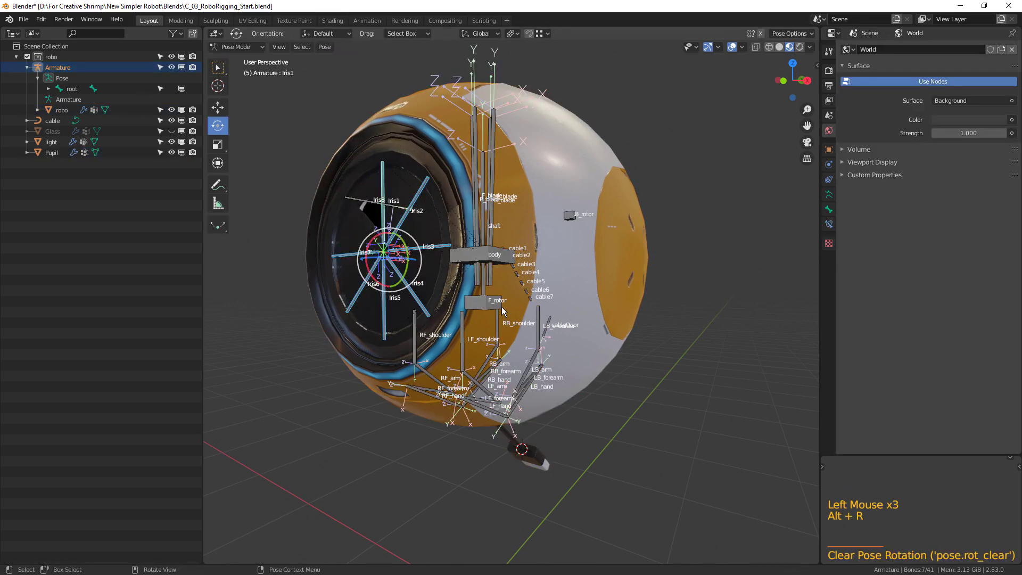
middle_click_drag(430, 261, 498, 312)
left_click(401, 213)
key("alt+r")
key("alt+a")
scroll(469, 333, "up", 1)
- Enter Edit Mode on the robo mesh and select the cable plug's housing with its linked faces
middle_click_drag(498, 312, 695, 270)
scroll(582, 333, "up", 2)
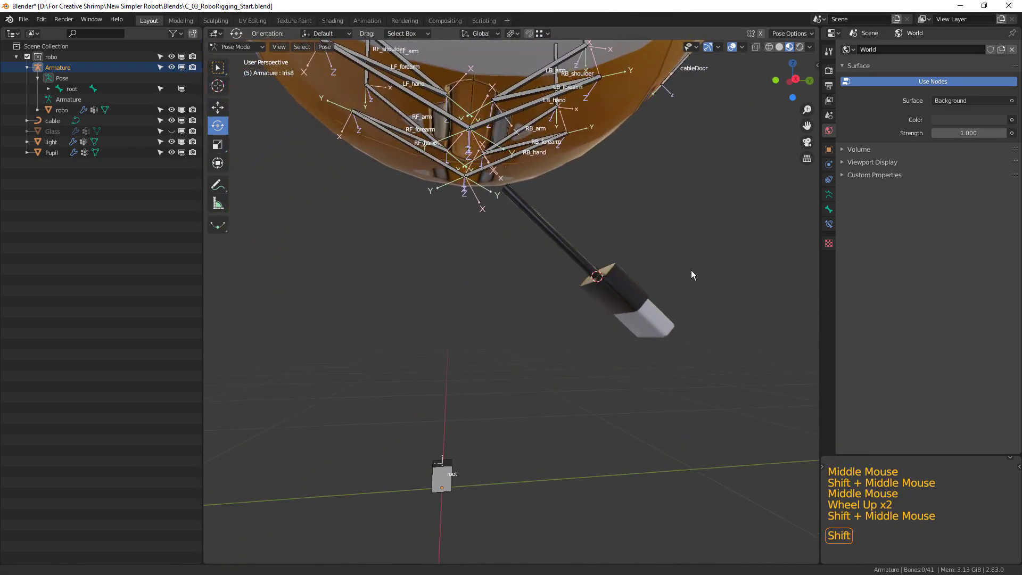
middle_click_drag(497, 482, 485, 480)
scroll(527, 421, "up", 2)
middle_click_drag(628, 433, 468, 293, "shift")
left_click(526, 420)
scroll(506, 390, "up", 2)
key("Tab")
left_click(470, 356)
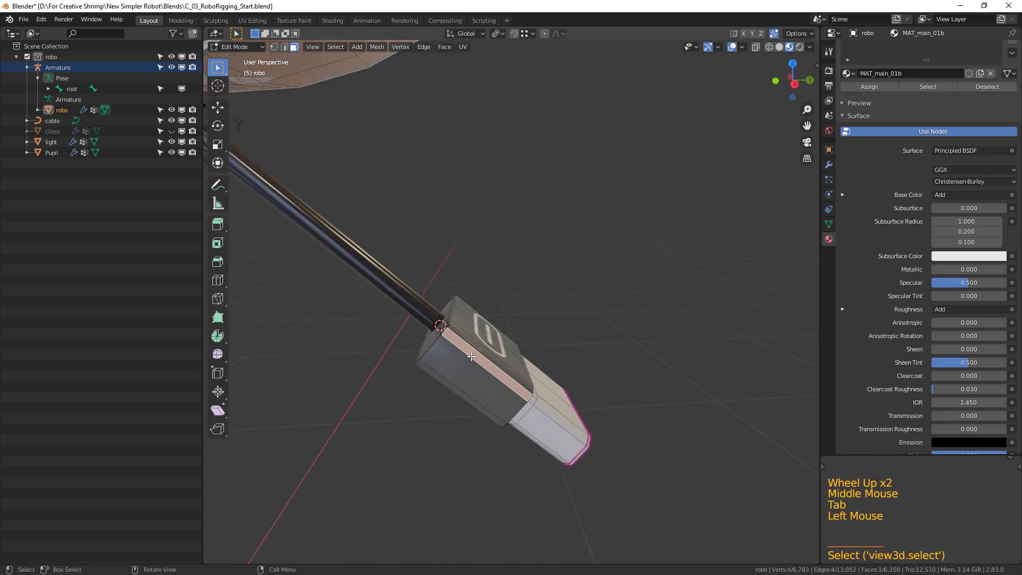
key("ctrl+l")
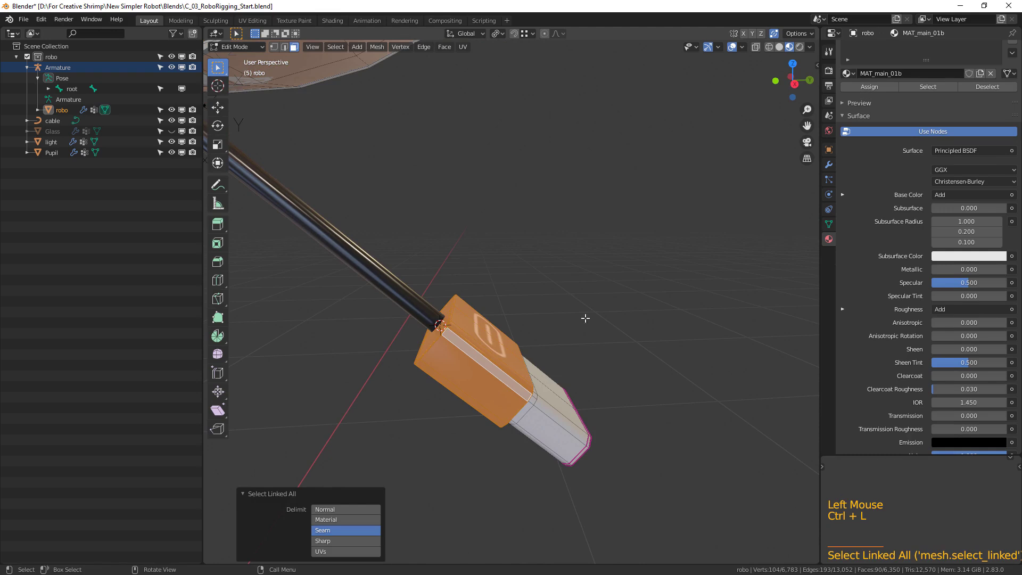
- Switch the viewport to wireframe and select the entire cable plug, including its connector end
middle_click_drag(517, 362, 596, 221, "shift")
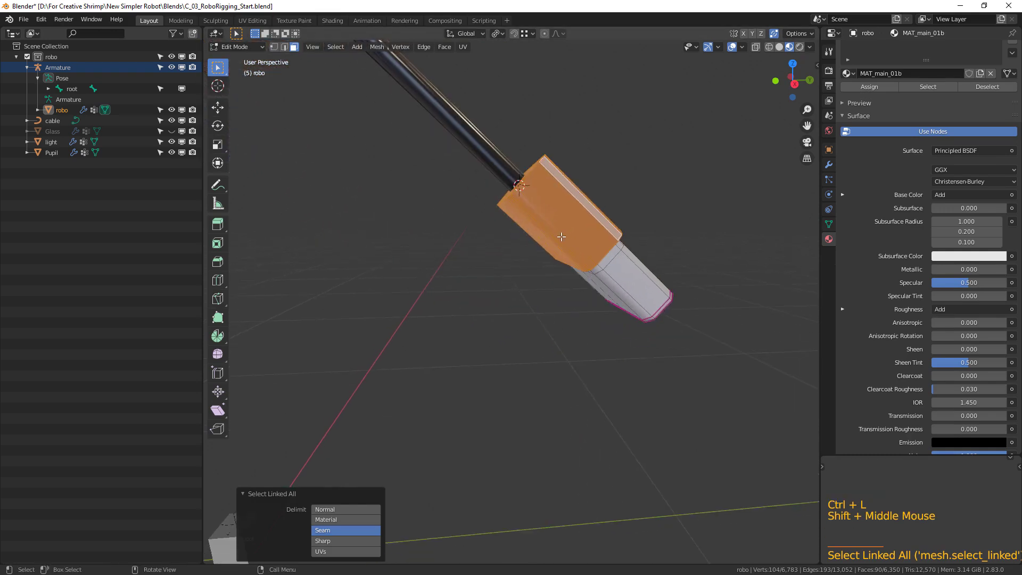
left_click(769, 47)
left_click_drag(464, 126, 693, 400)
left_click(756, 47)
left_click_drag(490, 130, 701, 416)
middle_click_drag(655, 346, 532, 326)
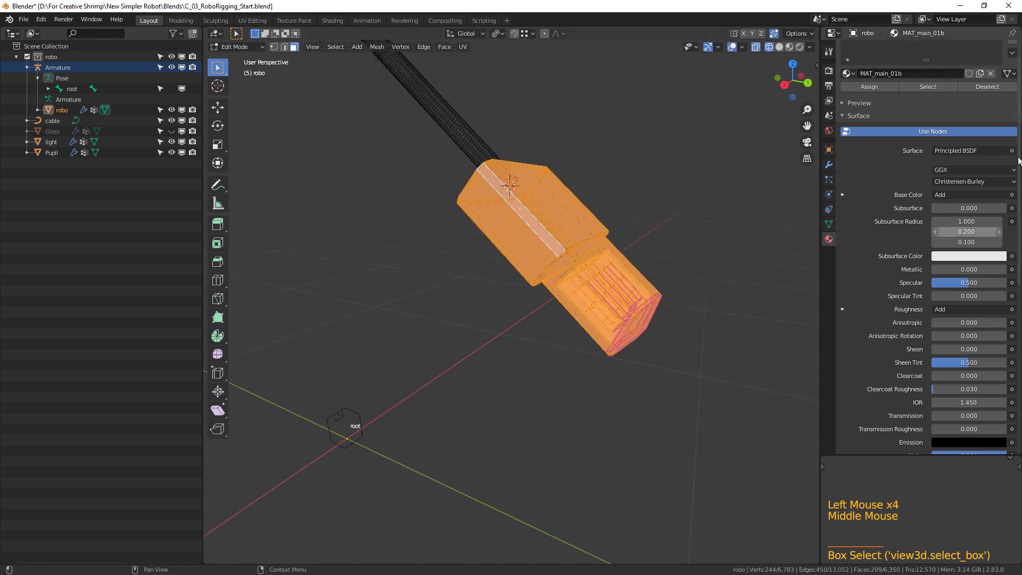
- Assign the selected plug geometry to the cable7 vertex group
left_click(829, 228)
scroll(885, 269, "down", 10)
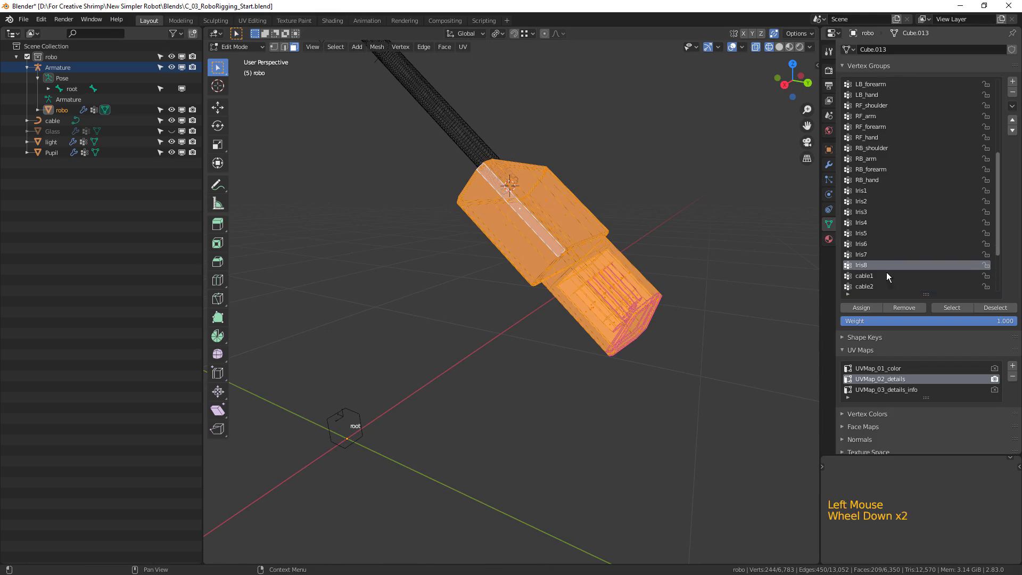
left_click(864, 266)
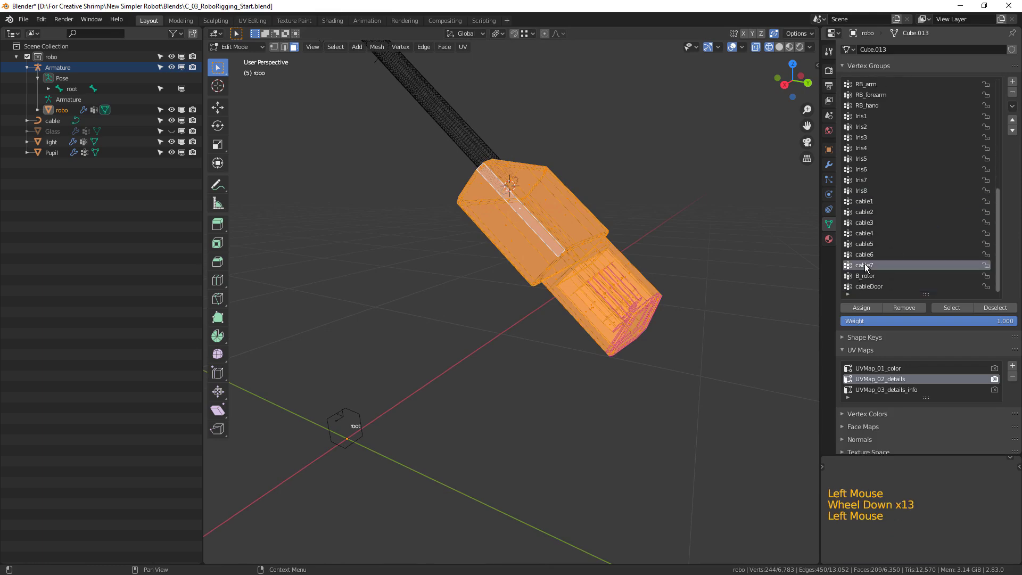
scroll(612, 256, "down", 3)
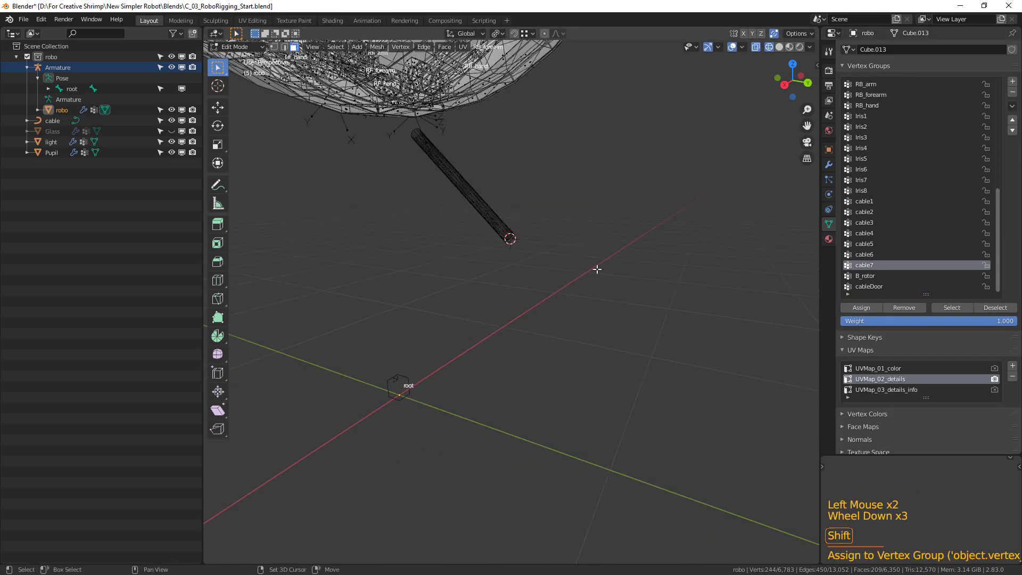
- Leave Edit Mode on the robo mesh, select the cable curve, and view it from the right side
middle_click_drag(580, 252, 626, 304, "shift")
scroll(613, 318, "up", 3)
middle_click_drag(546, 249, 623, 315)
left_click(559, 267)
key("Tab")
left_click(561, 251)
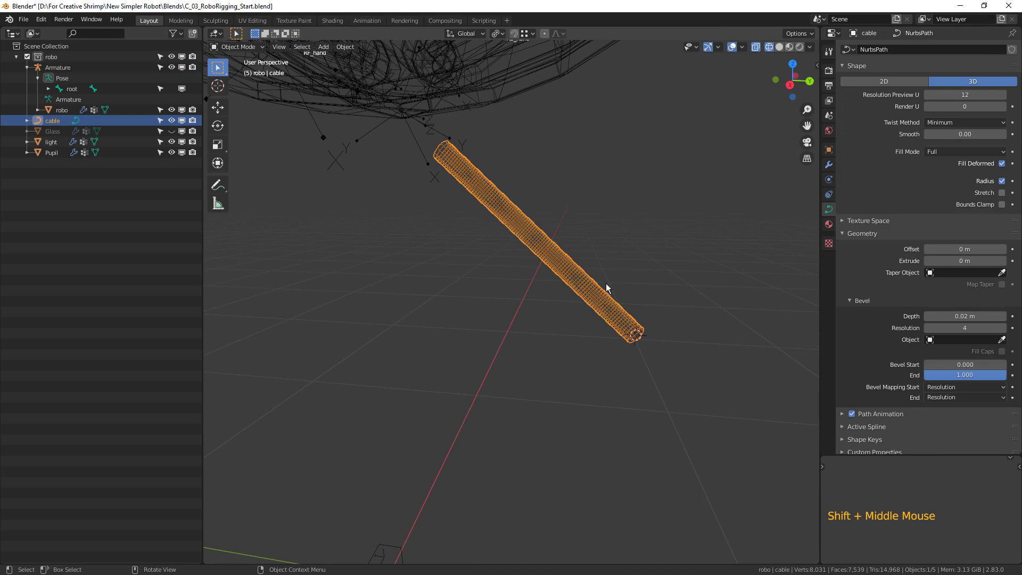
key("KP_3")
scroll(601, 279, "down", 8)
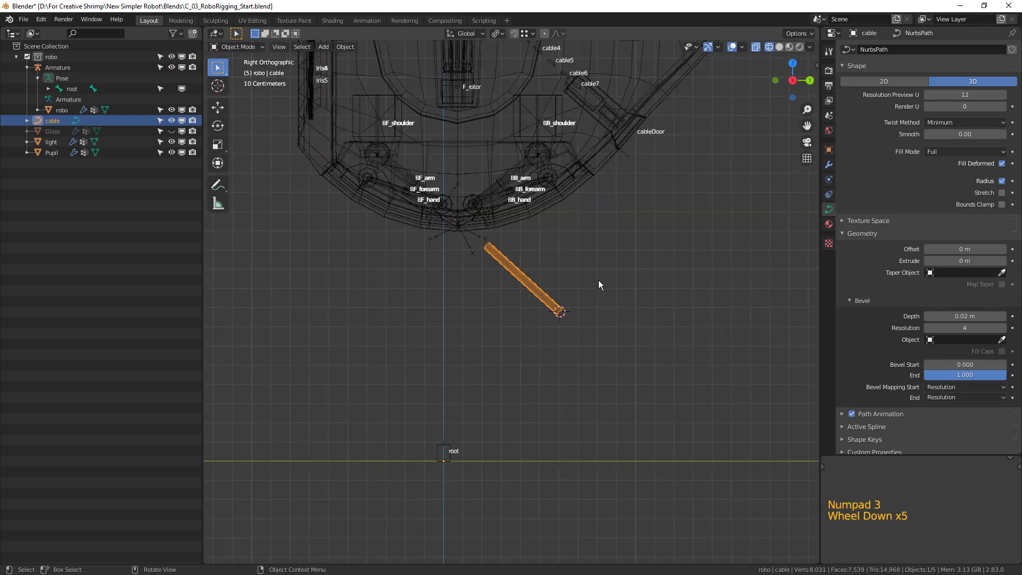
- Clear the rotation, location and scale of all armature bones in Pose Mode and deselect them
left_click(487, 167)
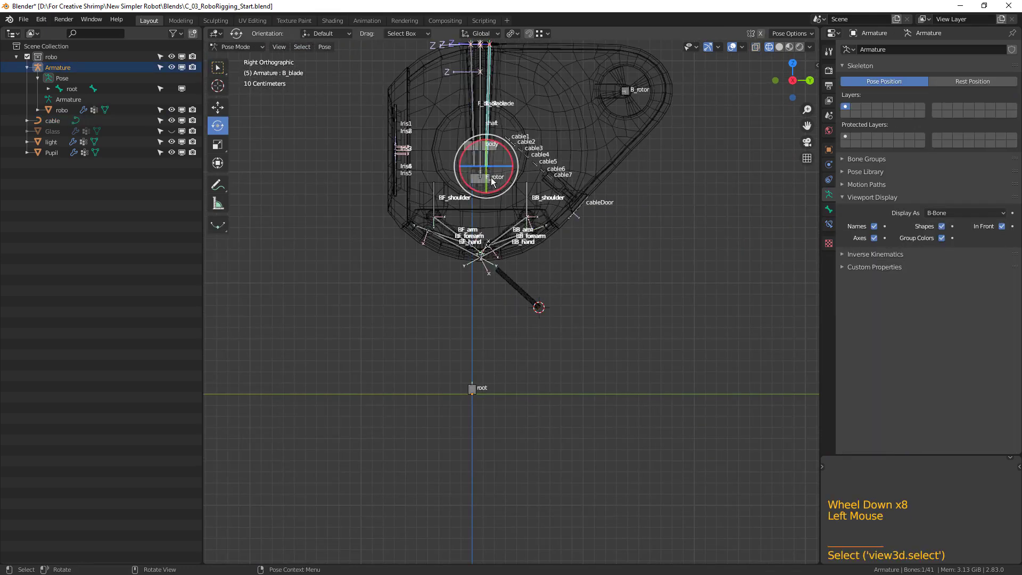
key("a")
key("alt+r")
key("alt+g")
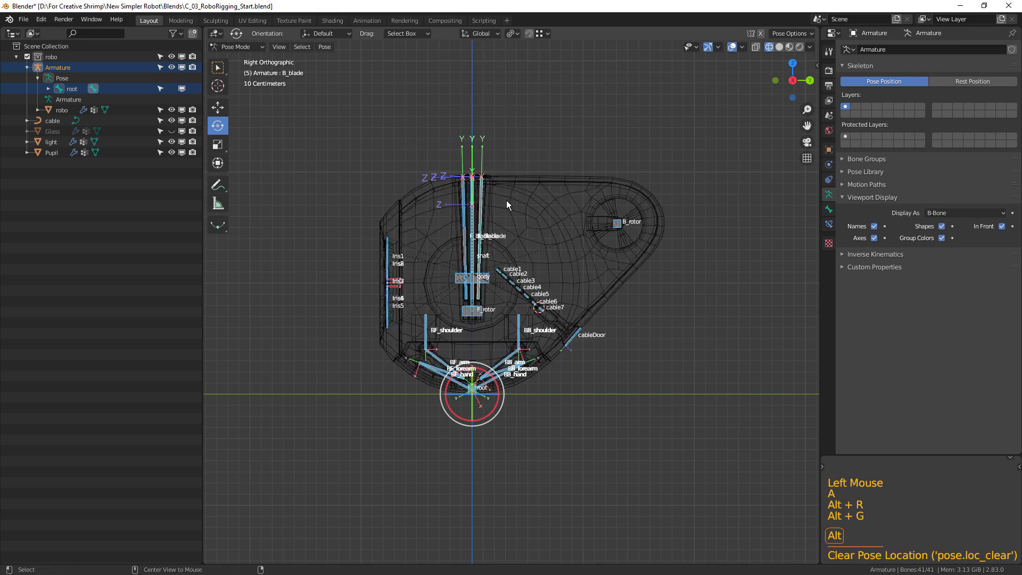
key("alt+s")
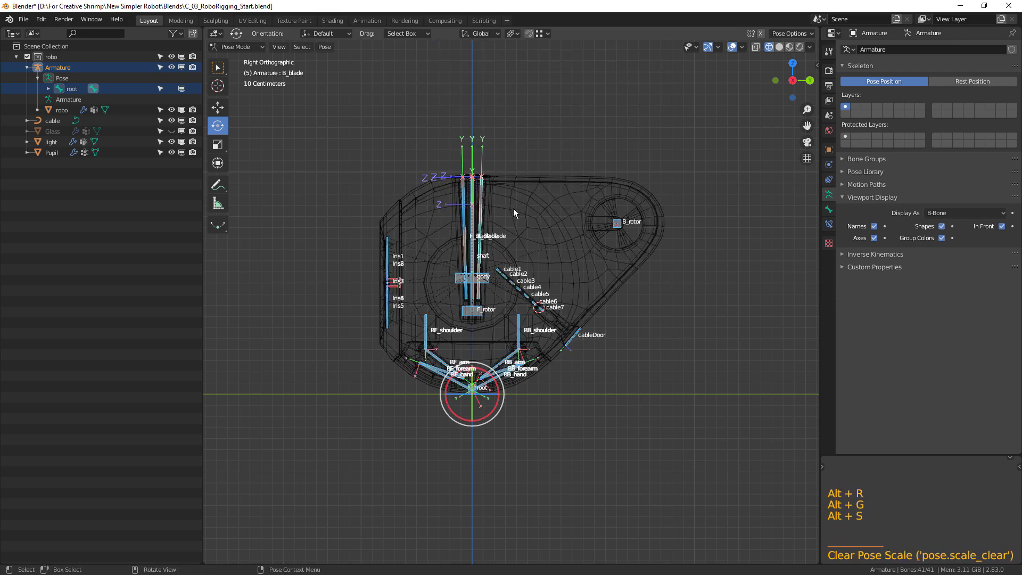
scroll(615, 280, "up", 7)
middle_click_drag(616, 280, 612, 318, "shift")
key("alt+a")
- Open the cable curve in Edit Mode at its upper end beside the cable1 bone
scroll(604, 369, "up", 2)
scroll(603, 369, "up", 1)
scroll(583, 401, "up", 1)
middle_click_drag(583, 402, 559, 330, "shift")
key("Tab")
middle_click_drag(642, 330, 615, 407, "shift")
key("Tab")
mouse_move(698, 325)
middle_mouse_down()
mouse_move(689, 333)
mouse_move(694, 320)
middle_mouse_up()
middle_click_drag(698, 226, 585, 477, "shift")
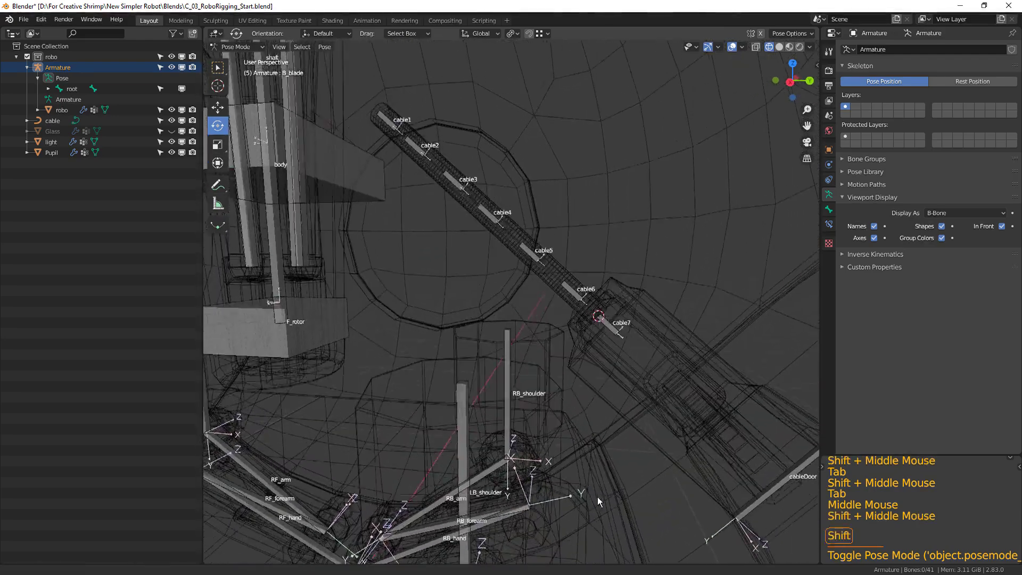
scroll(584, 477, "up", 1)
middle_click_drag(524, 372, 583, 378, "shift")
scroll(563, 305, "up", 2)
middle_click_drag(564, 305, 576, 337, "shift")
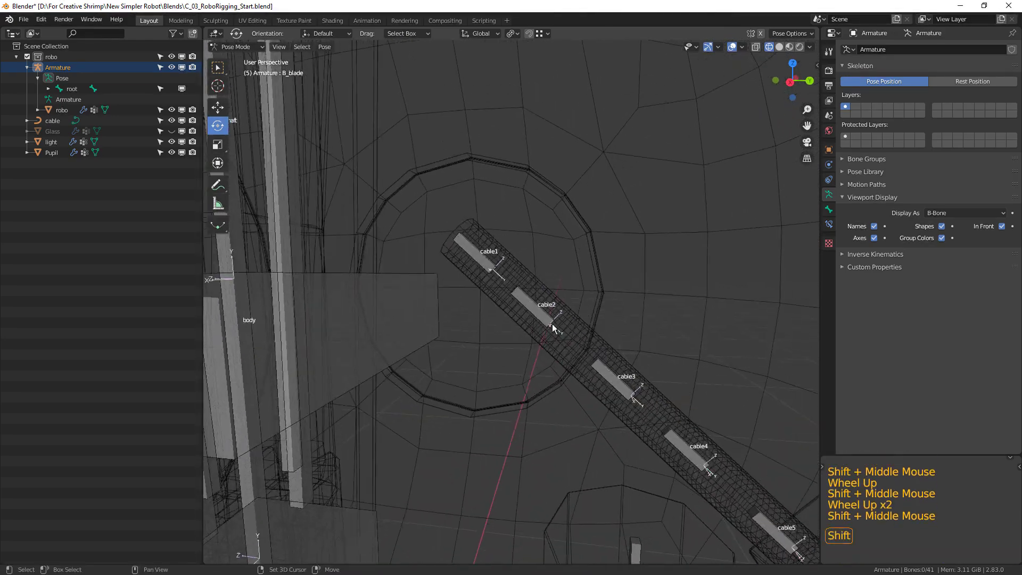
left_click(520, 270)
key("Tab")
- Select the first two control points of the cable curve at the cable1 bone
left_click_drag(436, 220, 505, 283)
scroll(392, 226, "up", 1)
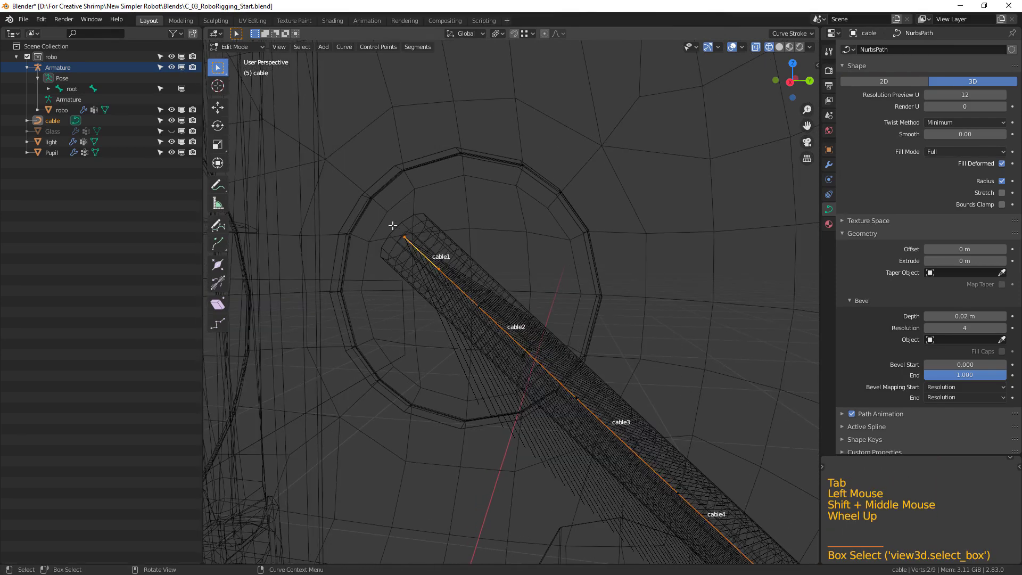
left_click_drag(387, 222, 457, 277)
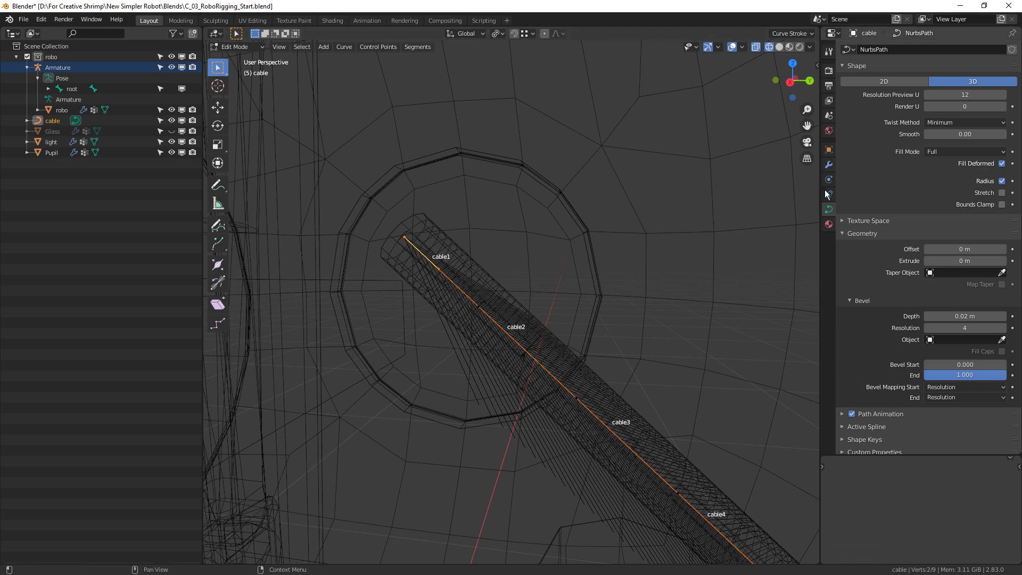
left_click(455, 274, "shift")
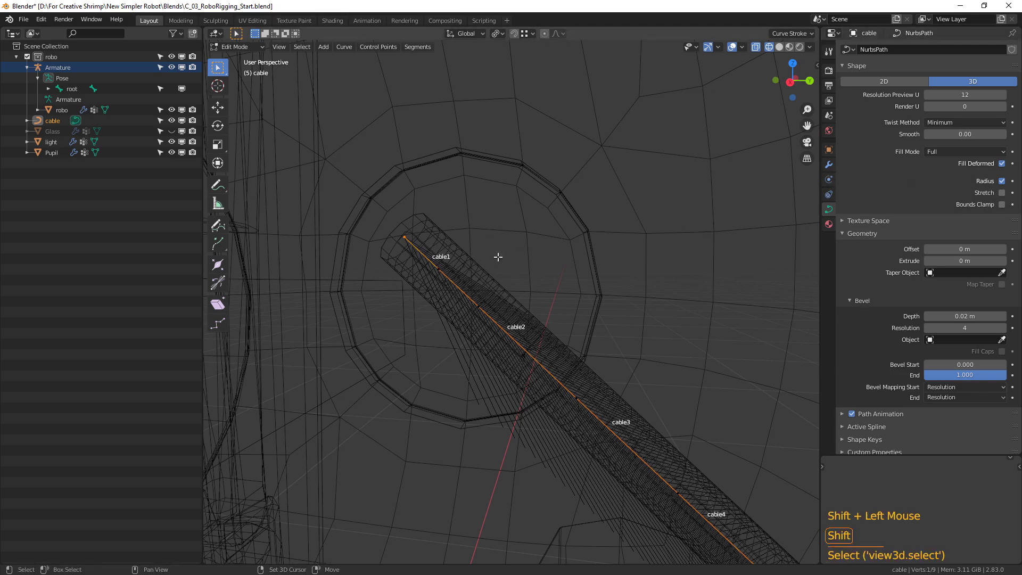
left_click_drag(383, 211, 450, 285)
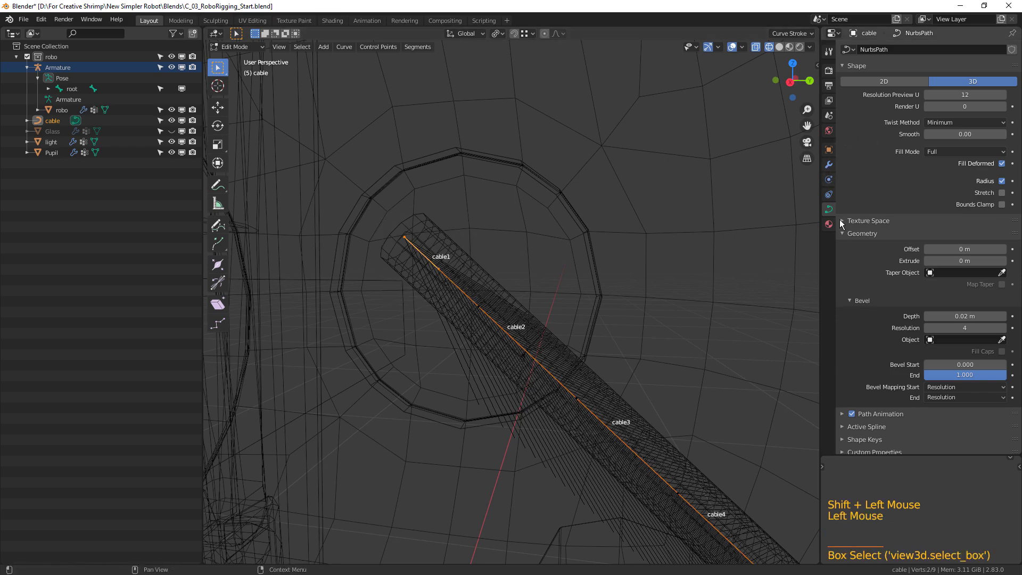
- Add a Hook modifier targeting the Armature's cable1 bone and assign the two selected control points to it
left_click(829, 165)
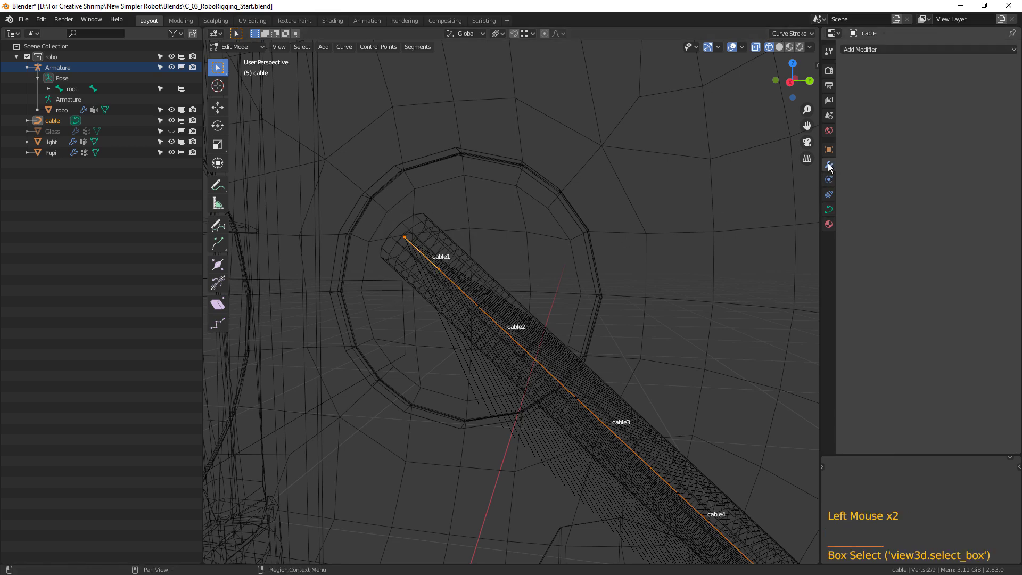
left_click(924, 51)
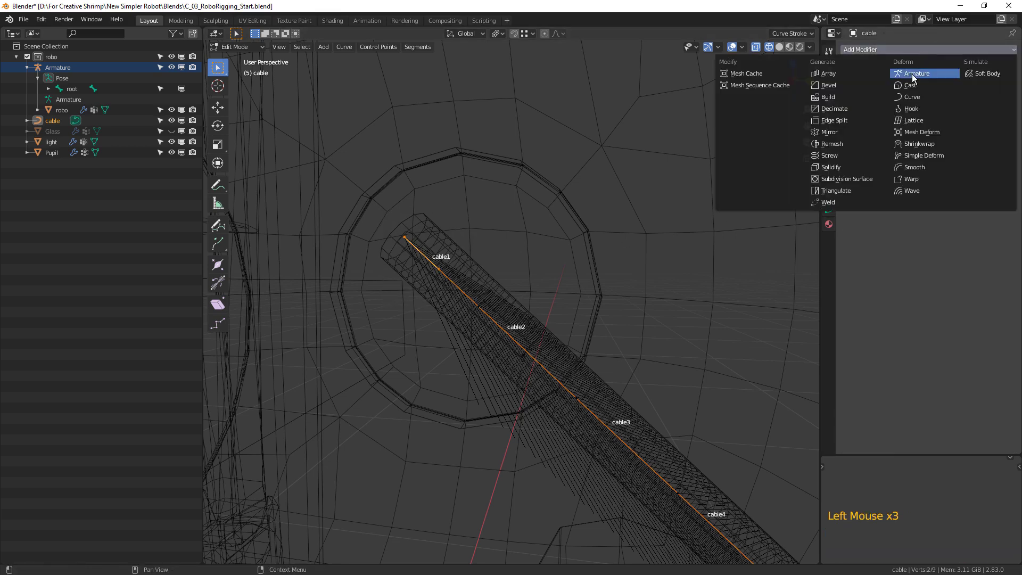
left_click(927, 112)
left_click(890, 108)
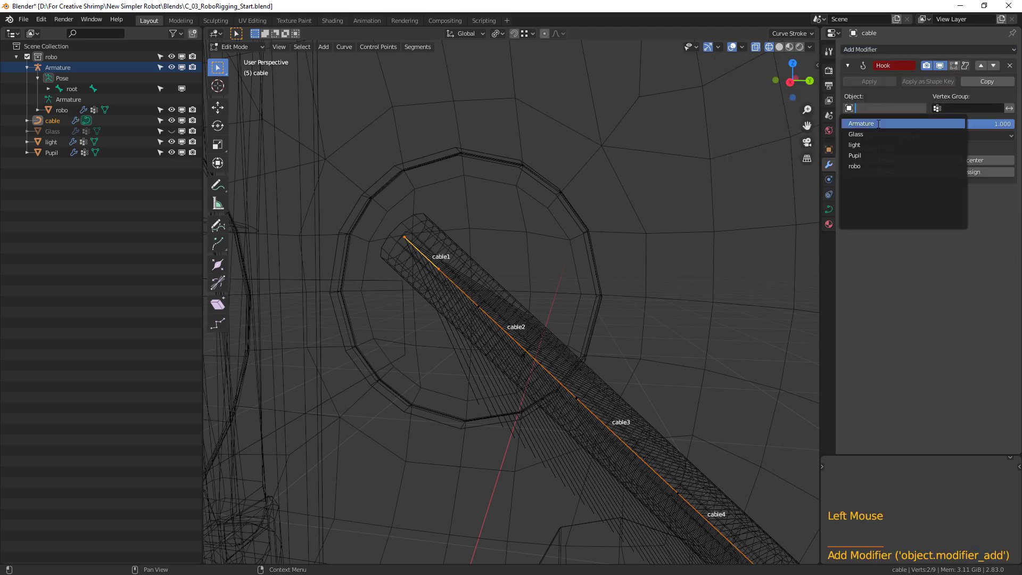
left_click(879, 124)
left_click(887, 131)
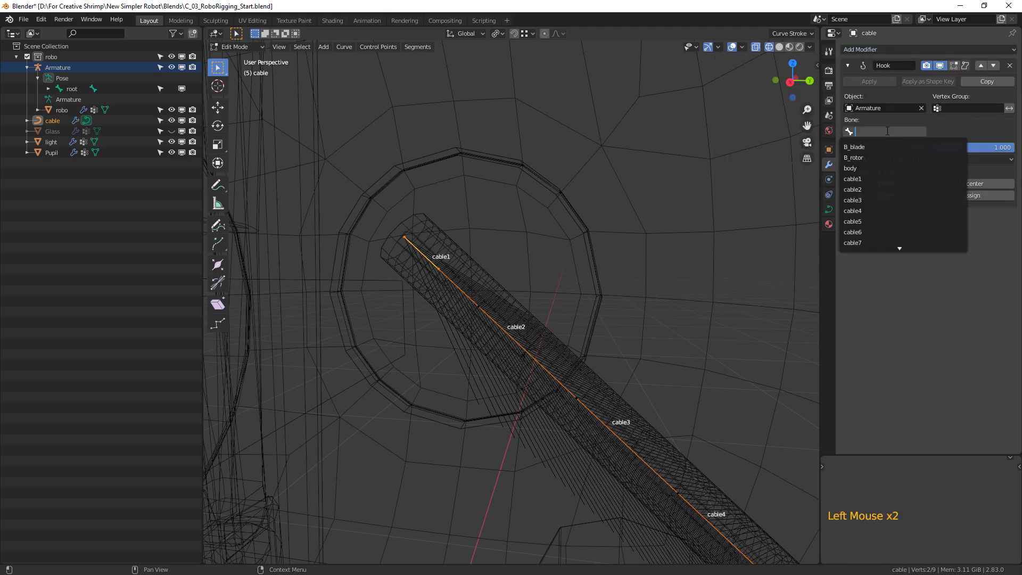
left_click(859, 179)
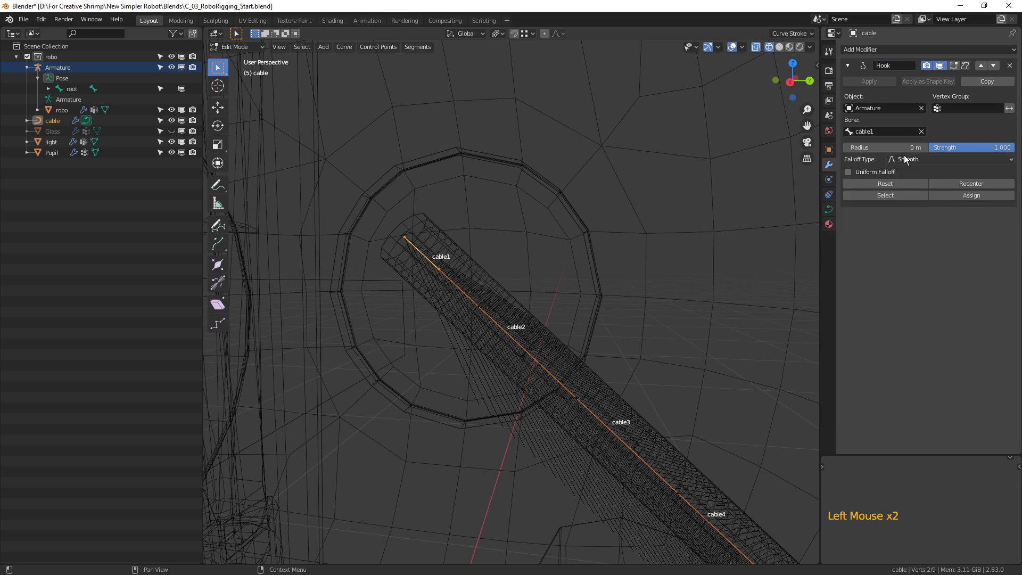
left_click(975, 196)
- Select the next control point and assign it to a second Hook modifier targeting the Armature's cable2 bone
middle_click_drag(491, 316, 480, 280, "shift")
left_click_drag(457, 254, 504, 291)
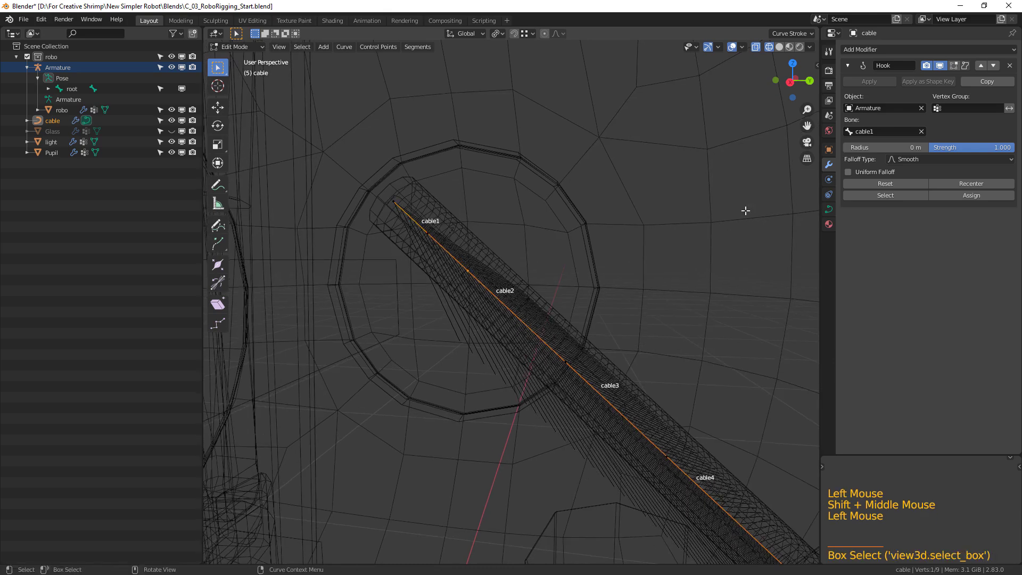
left_click(899, 49)
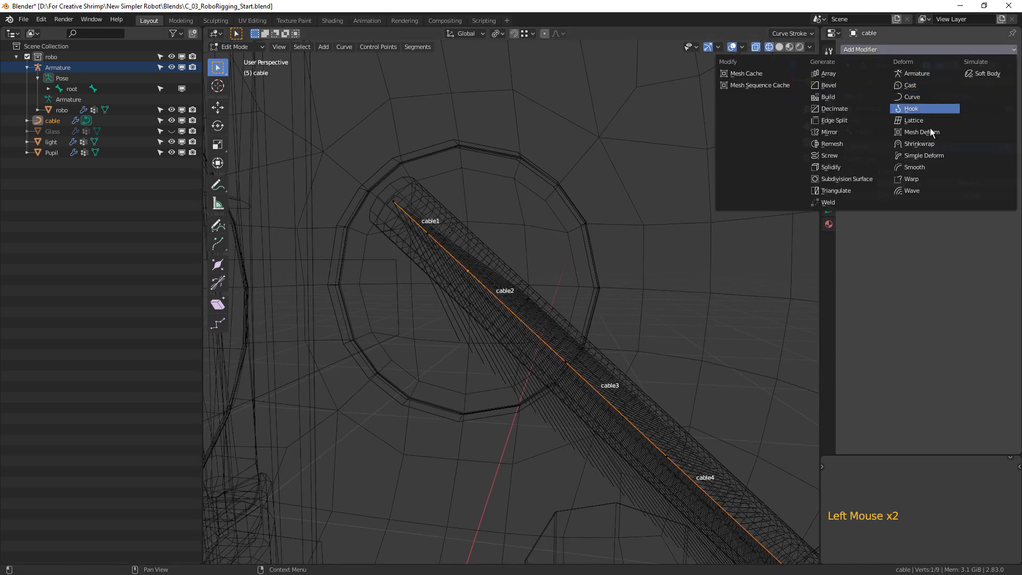
left_click(920, 110)
left_click(879, 261)
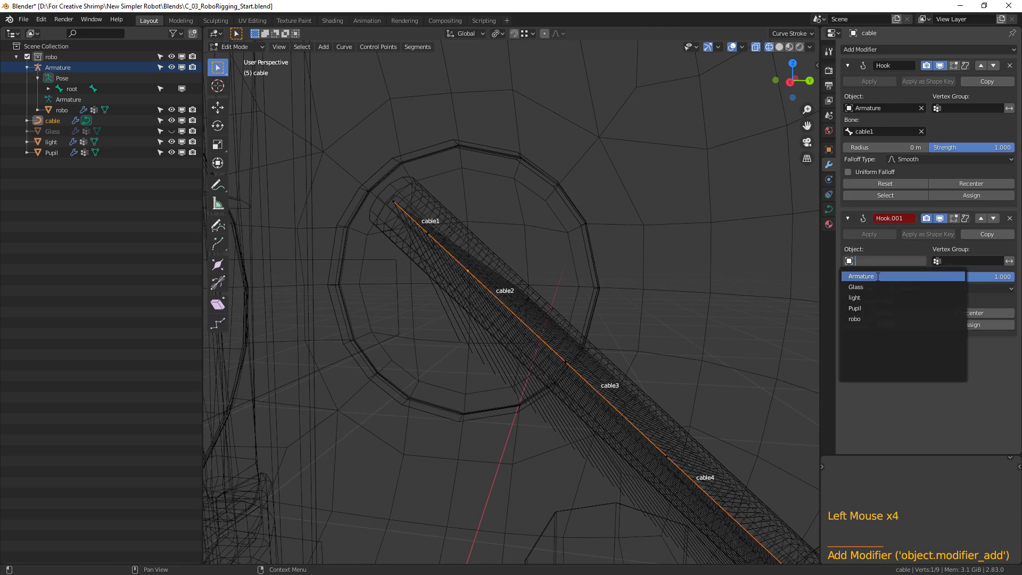
left_click(879, 276)
left_click(873, 284)
left_click(866, 342)
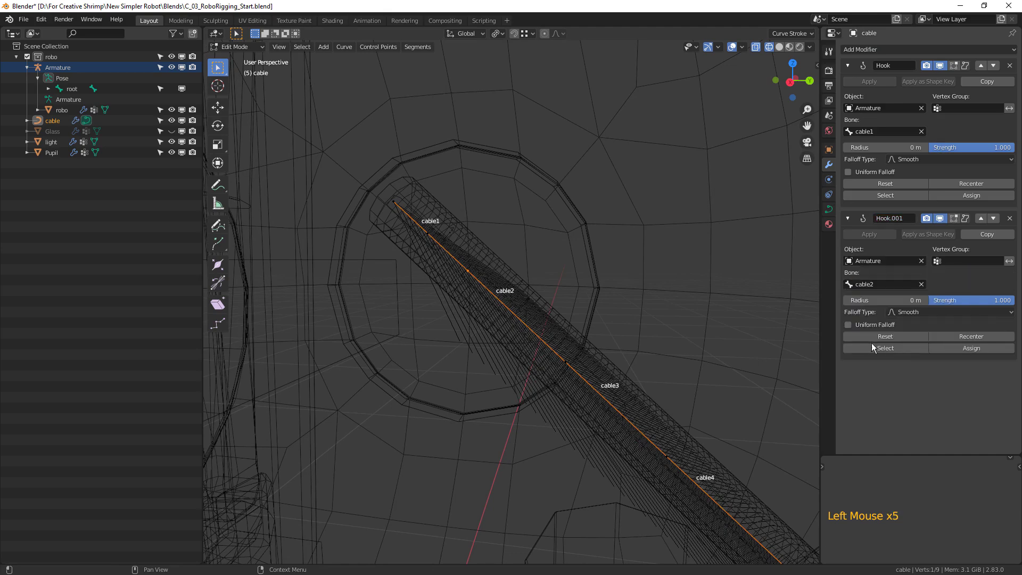
left_click(972, 348)
- Hook the following control point to the Armature's cable3 bone with a third Hook modifier
middle_click_drag(701, 406, 674, 363, "shift")
left_click(665, 326)
left_click(930, 49)
left_click(920, 110)
scroll(899, 406, "down", 4)
left_click(973, 235)
- Hook the control point beside cable4 to the Armature's cable4 bone with another Hook modifier and collapse its settings
middle_click_drag(676, 410, 586, 323, "shift")
left_click(879, 164)
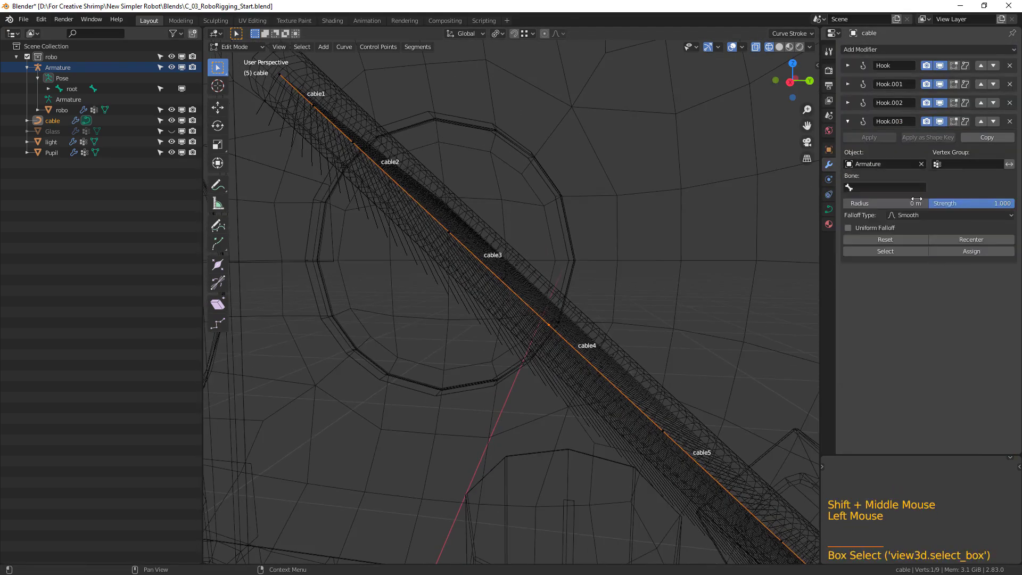
left_click(879, 179)
left_click(850, 122)
- Add Hook modifiers for the next two control points, targeting the Armature's cable5 and cable6 bones
left_click(929, 49)
middle_click_drag(687, 474, 545, 312, "shift")
left_click(930, 49)
left_click(878, 223)
left_click(873, 334)
left_click(849, 159)
- Select the last two control points and assign them to a new Hook modifier targeting the Armature's cable7 bone
middle_click_drag(578, 376, 544, 314, "shift")
left_click_drag(548, 318, 661, 401)
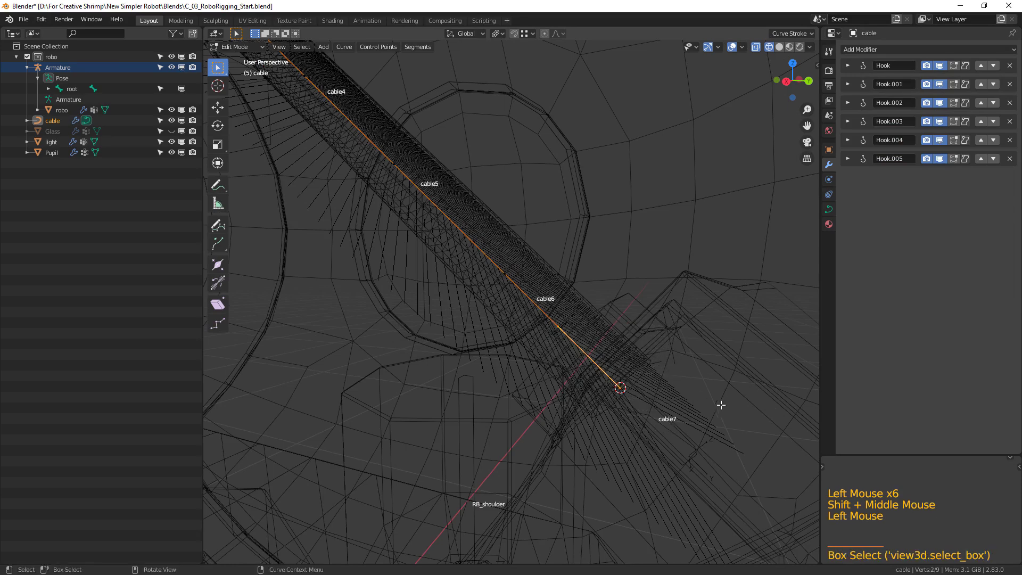
left_click(900, 49)
left_click(922, 110)
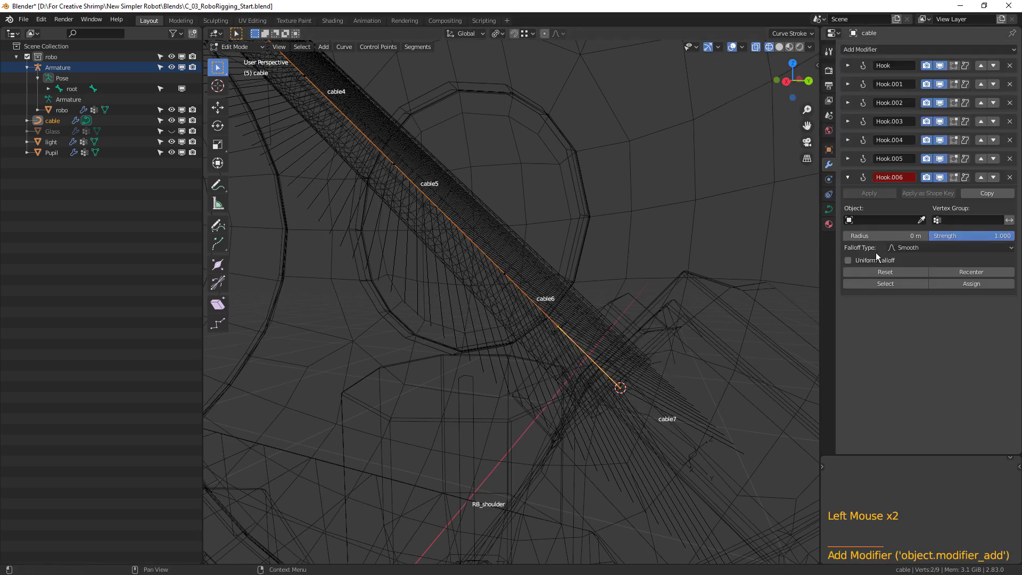
left_click(881, 220)
left_click(880, 246)
left_click(881, 244)
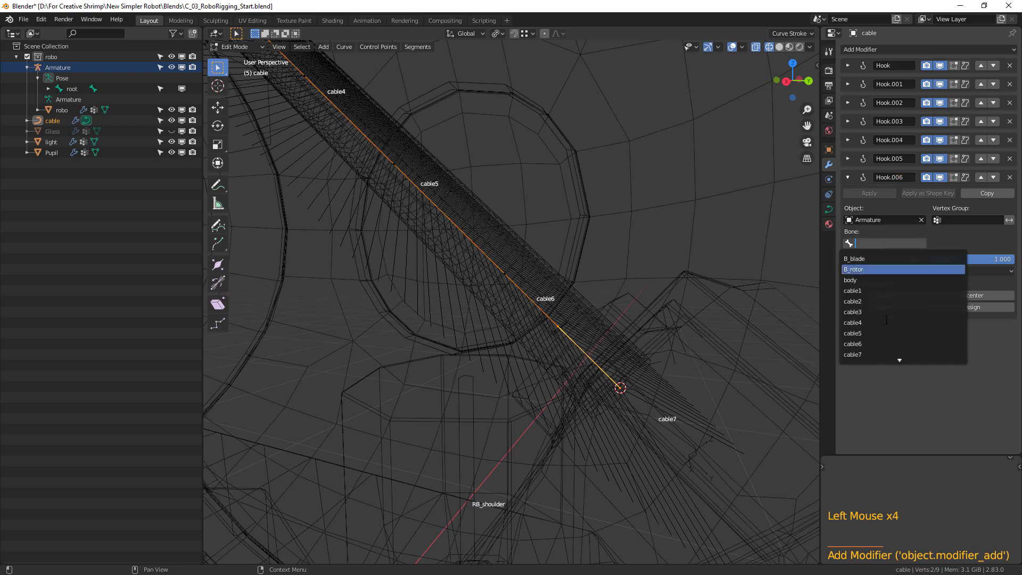
left_click(853, 355)
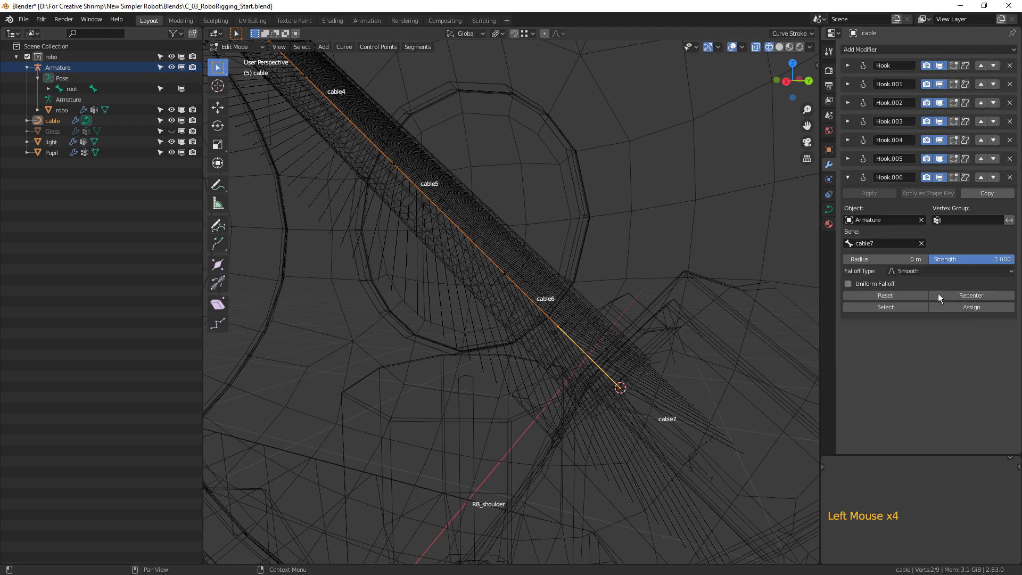
left_click(967, 307)
- Leave Edit Mode on the cable and return the viewport to Material Preview shading
scroll(537, 284, "down", 7)
middle_click_drag(536, 284, 596, 317, "shift")
scroll(612, 308, "down", 3)
key("Tab")
scroll(462, 301, "up", 1)
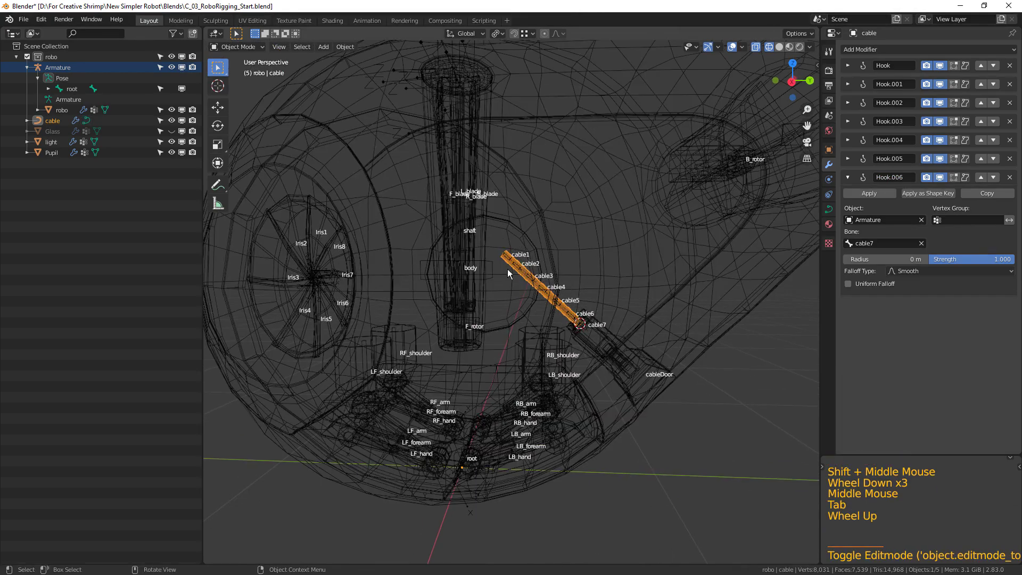
left_click(790, 46)
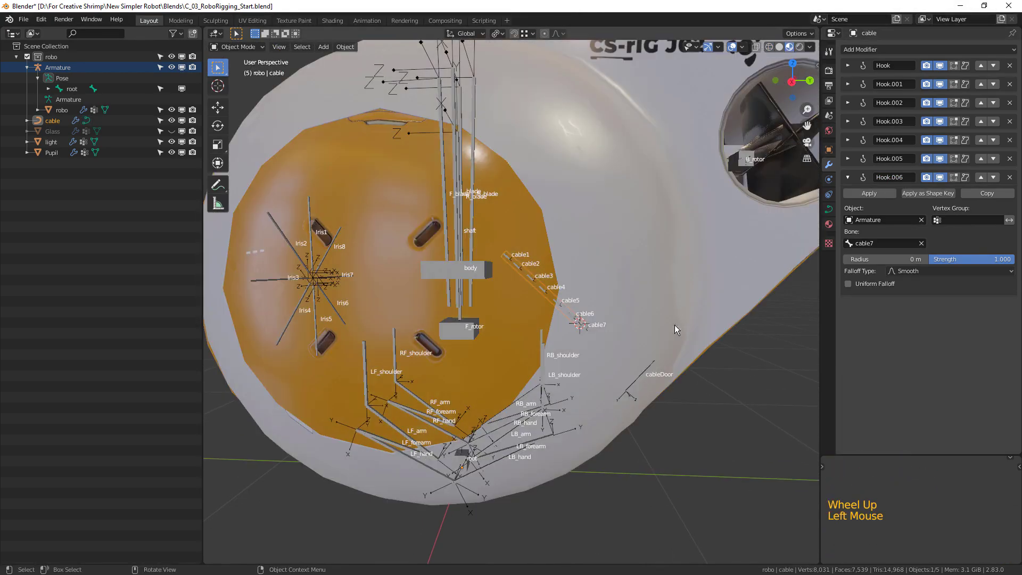
- Test the rig by moving the body bone, cancelling the move
scroll(502, 322, "down", 2)
left_click(486, 281)
middle_click_drag(486, 281, 533, 277)
key("g")
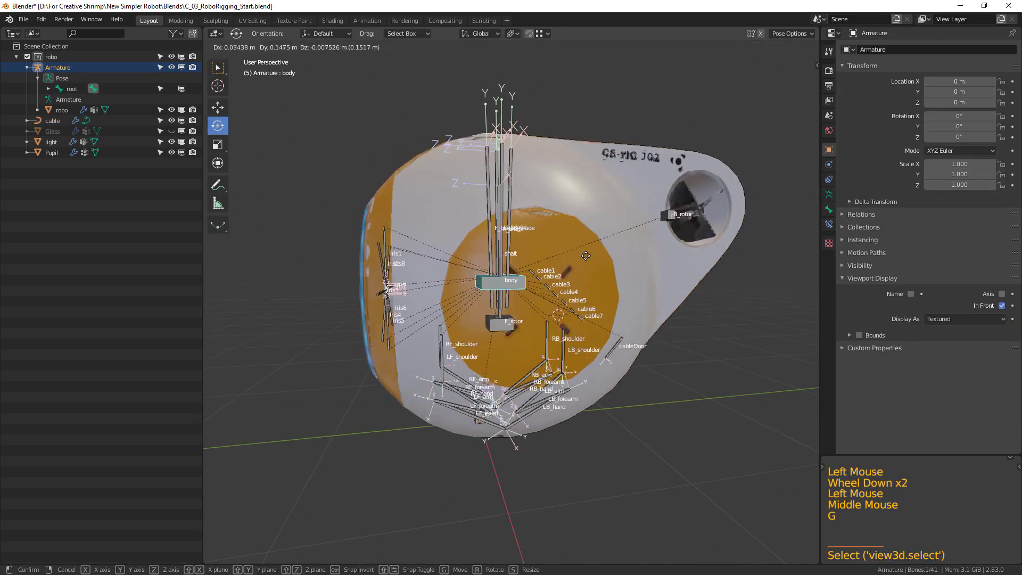
right_click(565, 282)
- Rotate the cableDoor bone about 76.1° around the global X axis to swing the cable door open
middle_click_drag(604, 320, 642, 338)
left_click(592, 363)
scroll(641, 339, "up", 3)
left_click_drag(559, 304, 454, 219)
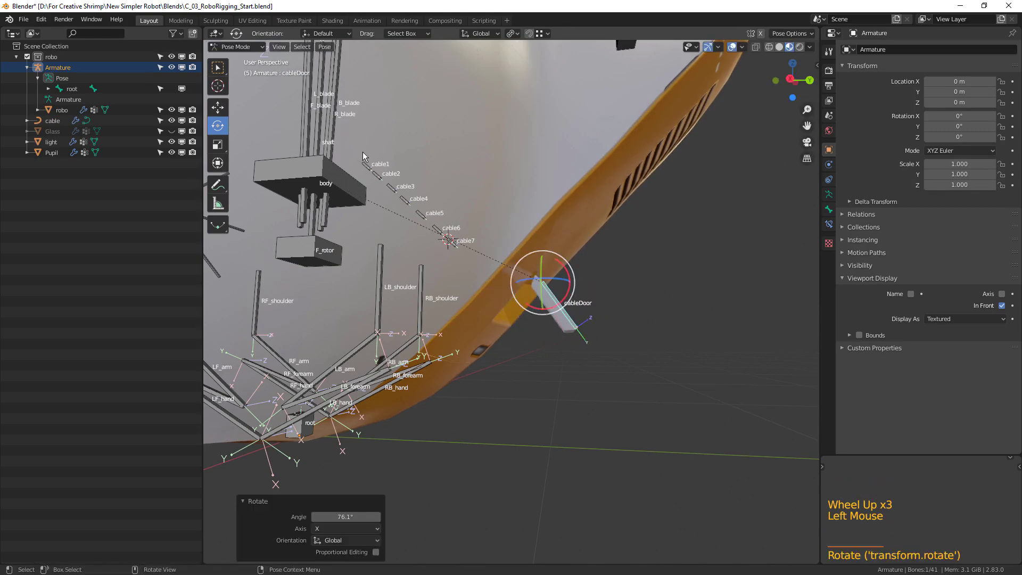
- Select only the seven cable bones, cable1 to cable7, leaving the body and shoulder bones out of the selection
left_click_drag(479, 262, 469, 242)
middle_click_drag(470, 242, 449, 229)
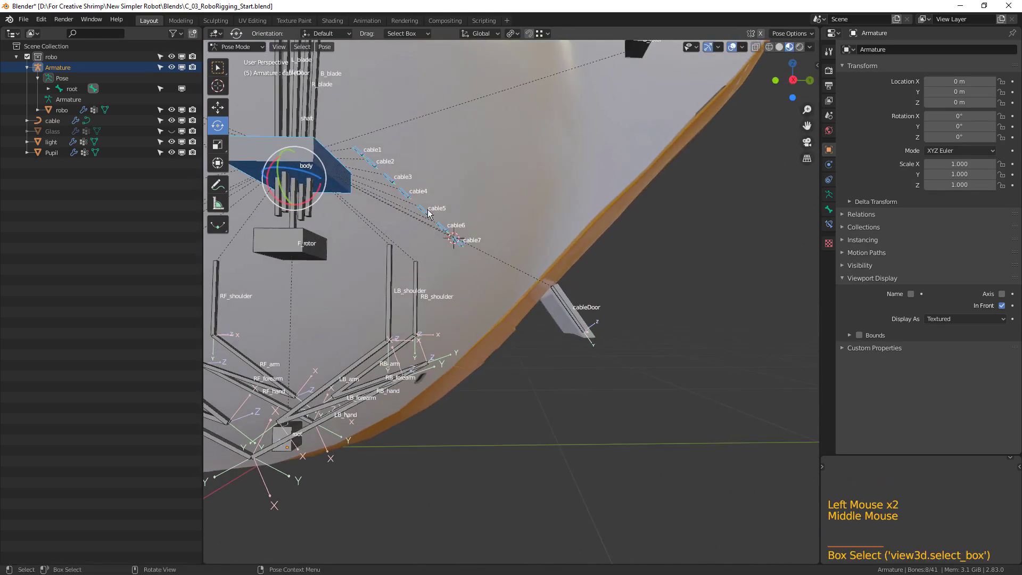
left_click(358, 152)
left_click_drag(467, 254, 369, 132, "shift")
key("g")
right_click(503, 249)
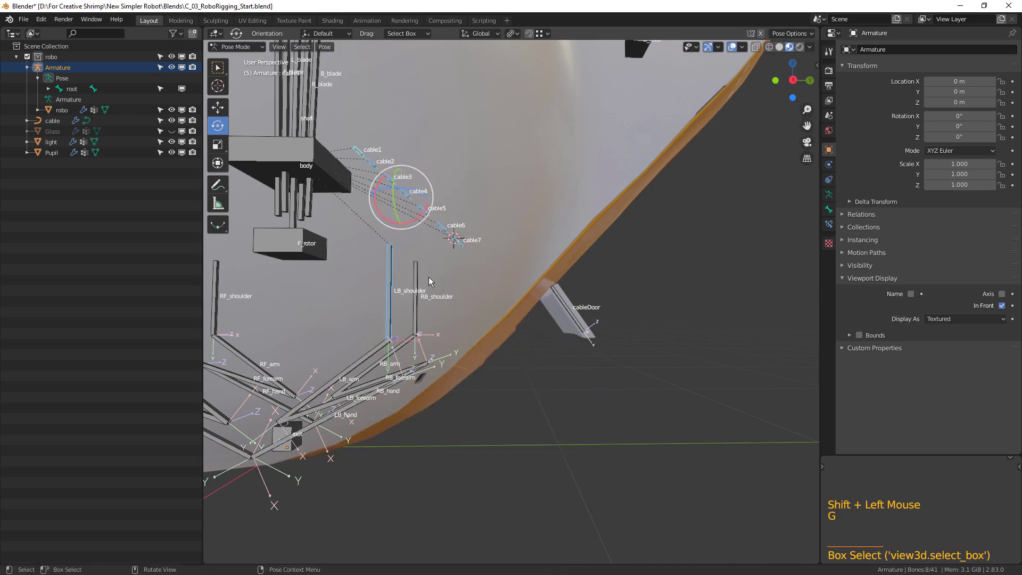
key("ctrl+x")
key("ctrl+z")
middle_click_drag(447, 257, 504, 269, "shift")
left_click_drag(503, 270, 432, 205, "shift")
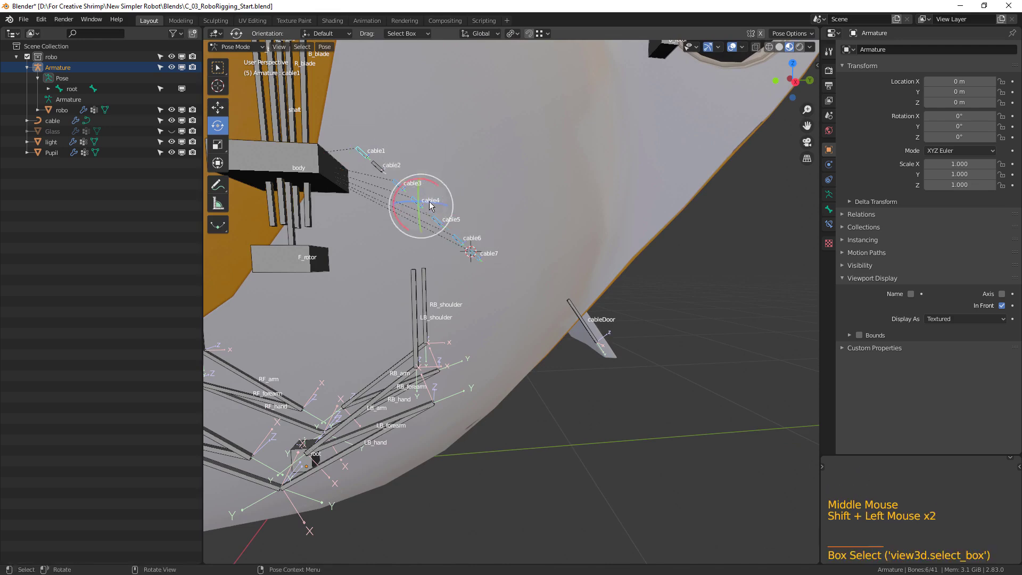
left_click(378, 170, "shift")
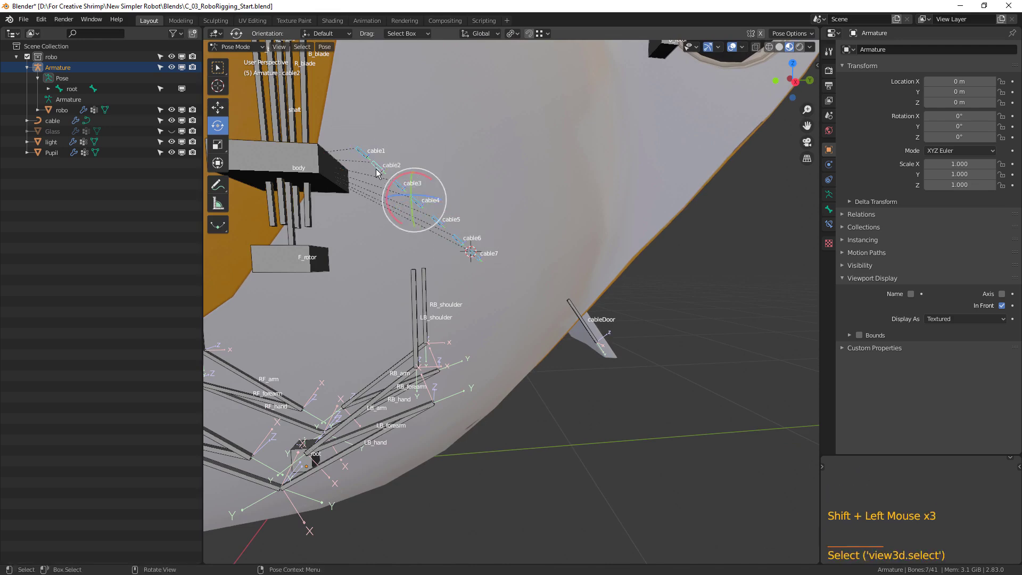
- Set the transform orientation to Local and move the cable bones about 0.568 m along X, out through the cable door
left_click(483, 34)
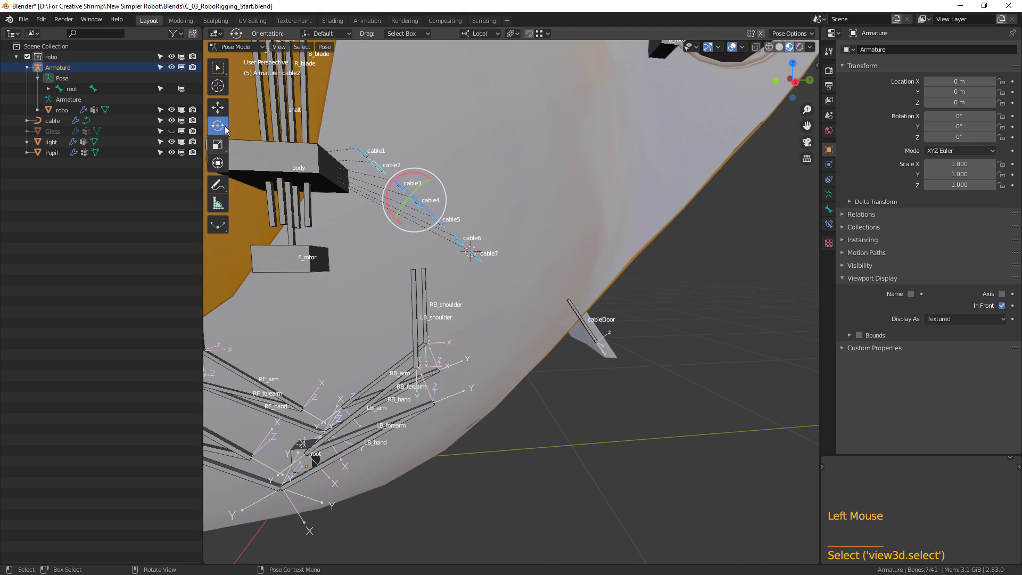
left_click_drag(436, 224, 559, 335)
mouse_move(599, 332)
middle_mouse_down()
mouse_move(570, 314)
mouse_move(563, 291)
mouse_move(603, 241)
mouse_move(595, 326)
middle_mouse_up()
left_click(618, 370)
- Test the cable hooks by freely moving all seven cable bones and then cable7 alone, cancelling the moves
key("g")
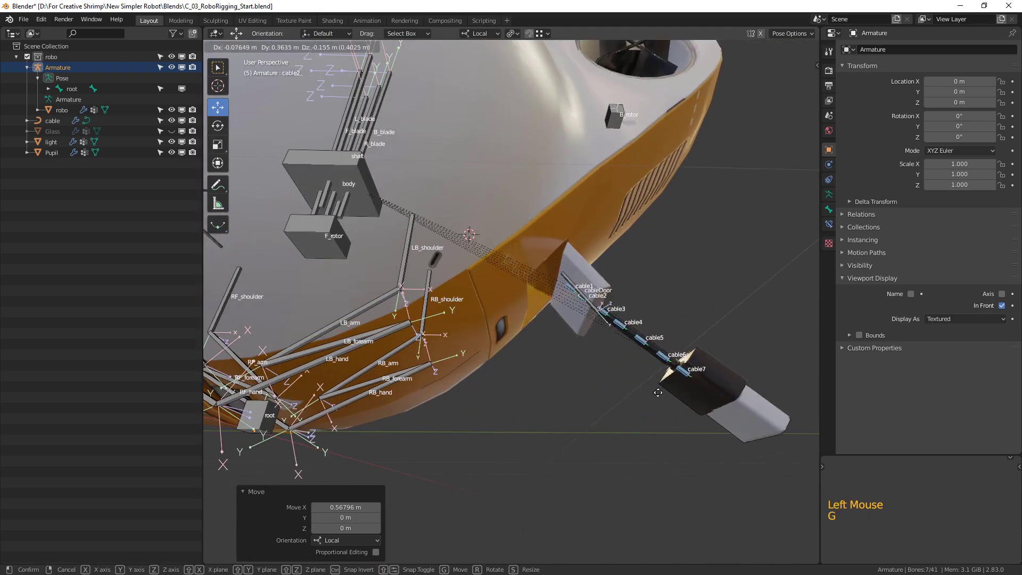
left_click(617, 384)
left_click(617, 390)
double_click(616, 390)
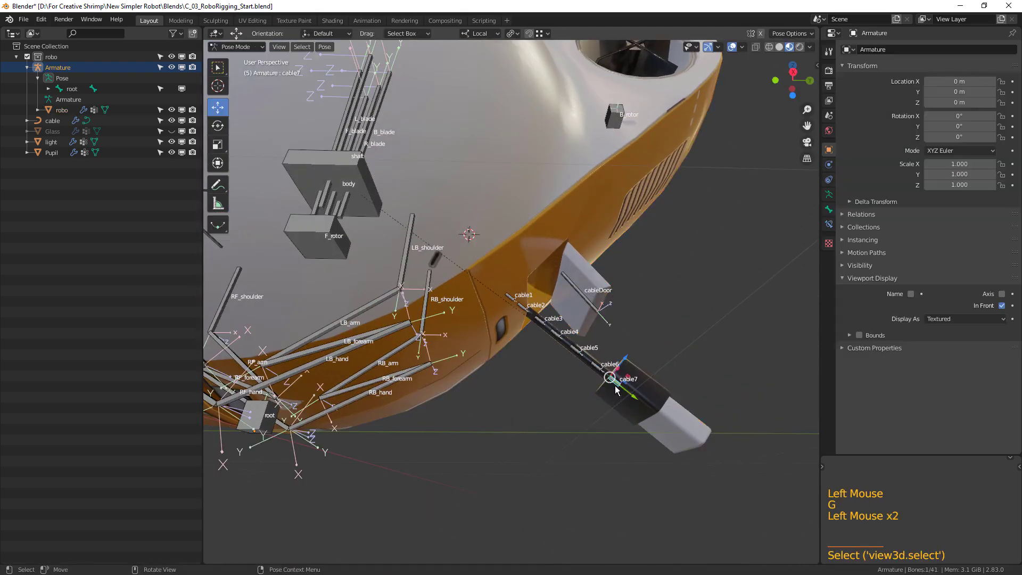
key("g")
key("Escape")
- Clear the rotation and location of all bones and deselect them
key("a")
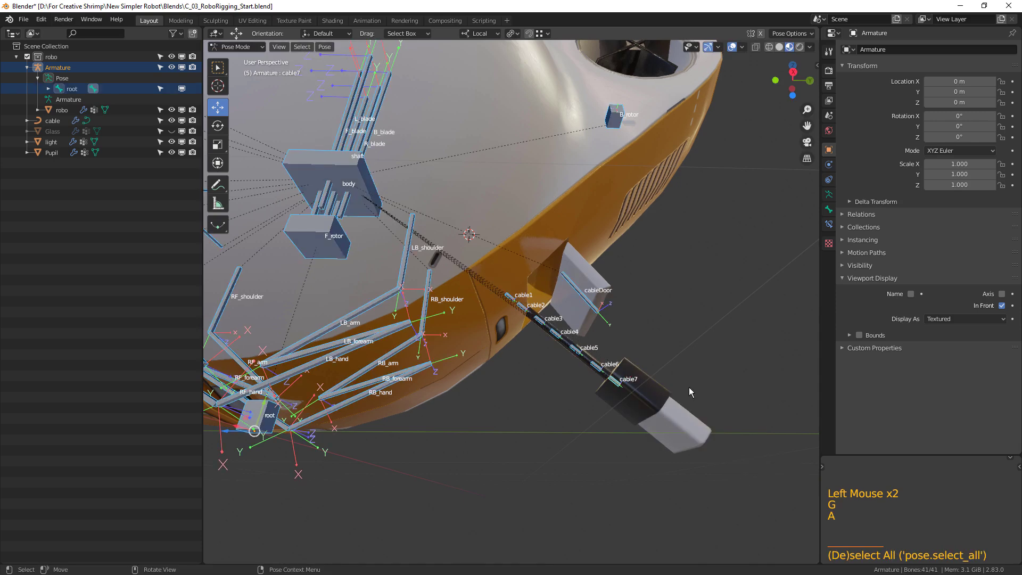
key("alt+r")
key("alt+g")
key("alt+a")
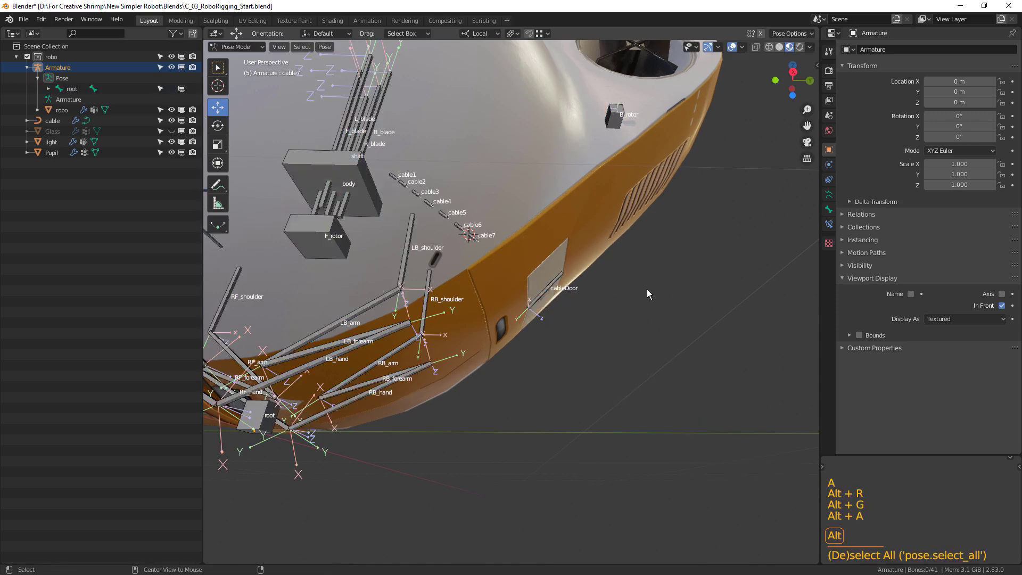
- Select the B_rotor bone and test-rotate it to check the rear rotor
scroll(647, 290, "down", 2)
middle_click_drag(647, 289, 637, 338)
left_click(615, 120)
middle_click_drag(614, 120, 632, 187)
left_click(617, 121)
left_click(626, 132)
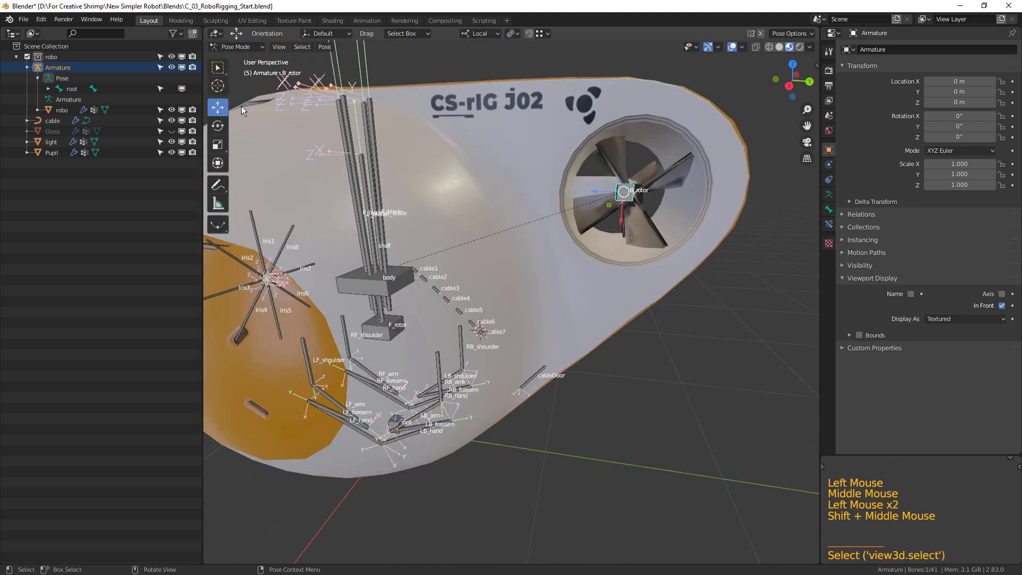
left_click(218, 128)
left_click_drag(648, 180, 591, 224)
- Select the shaft bone and raise it along its local Y axis to lift the front rotor out of the body
middle_click_drag(450, 250, 601, 253, "shift")
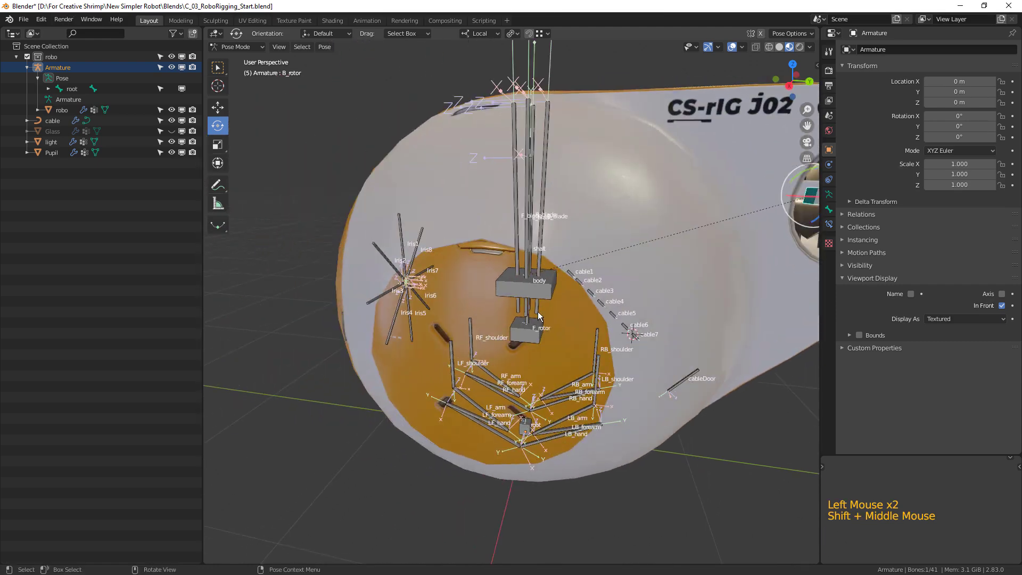
left_click(535, 331)
left_click(550, 285)
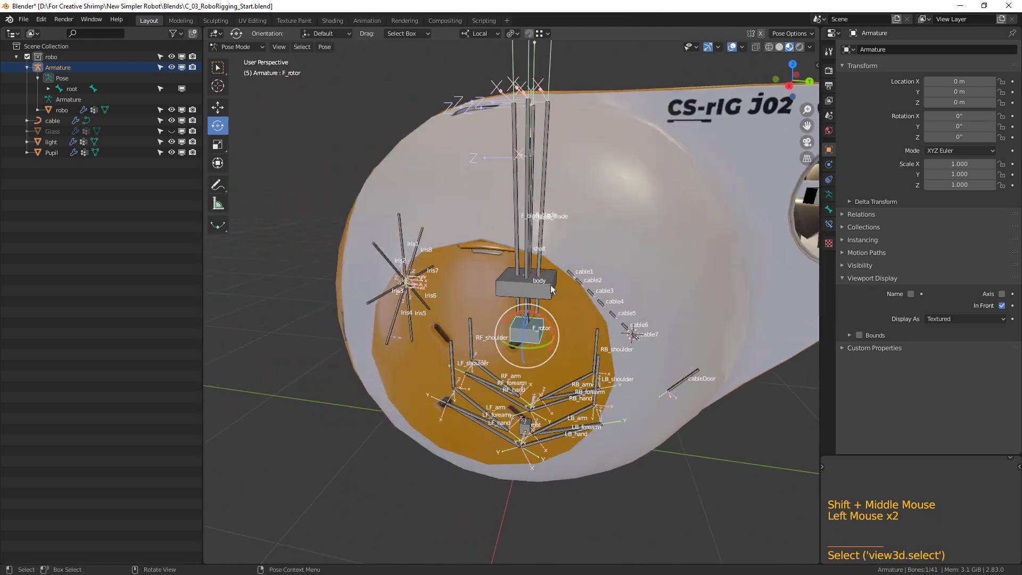
middle_click_drag(566, 264, 550, 339, "shift")
left_click(535, 235)
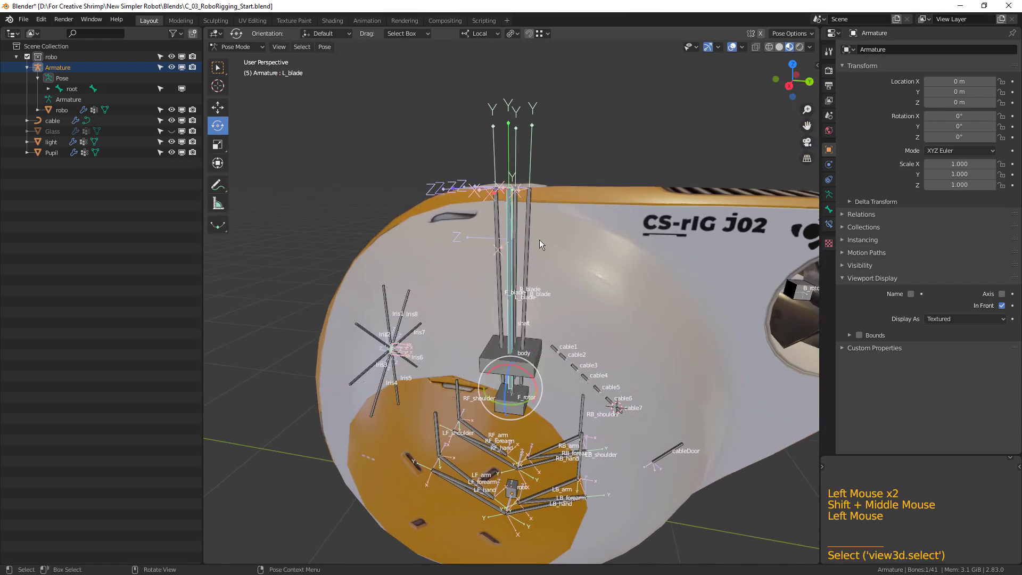
middle_click_drag(535, 235, 490, 251)
left_click(489, 252)
scroll(497, 255, "down", 2)
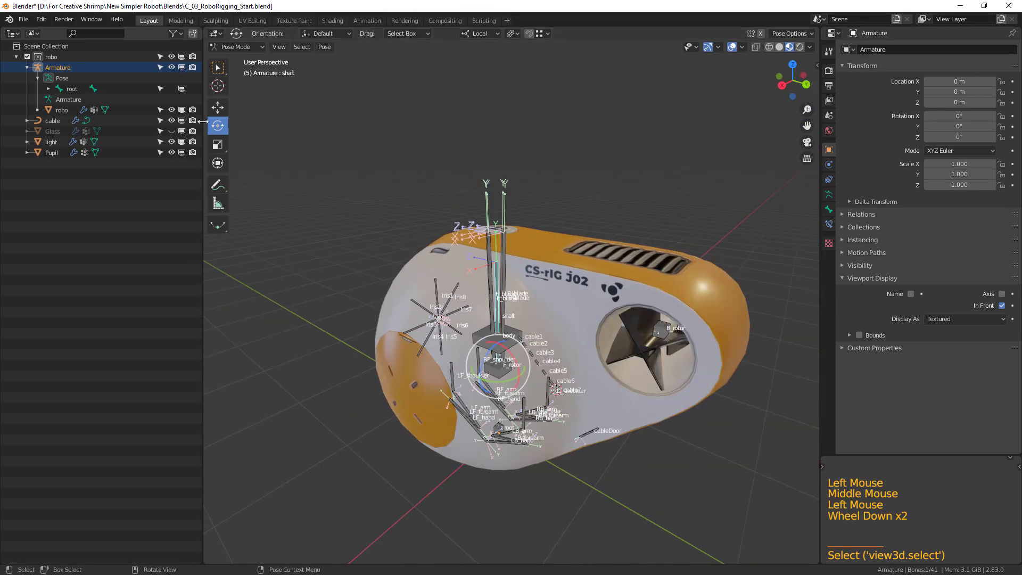
left_click(498, 334)
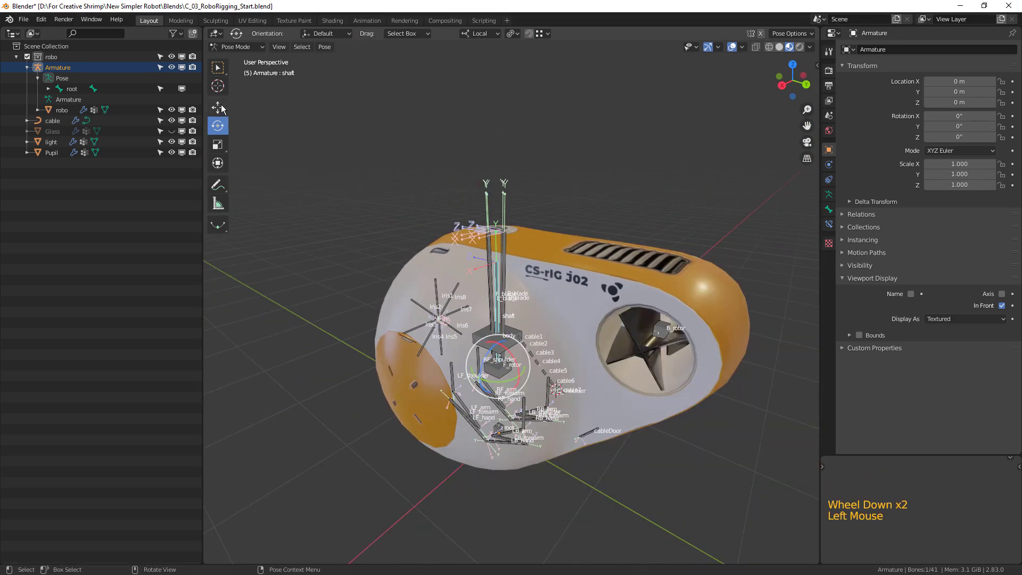
left_click(218, 163)
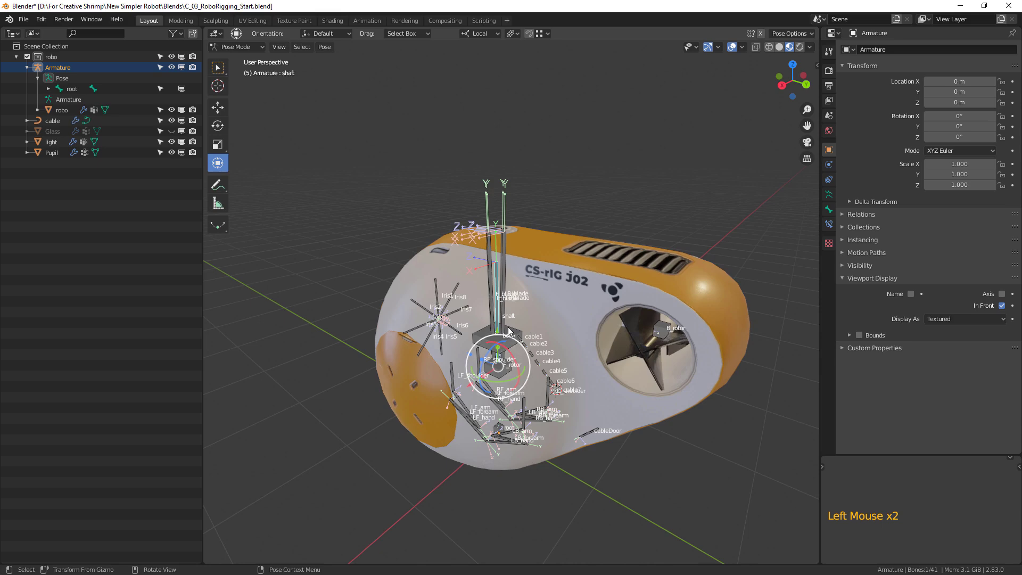
middle_click_drag(508, 334, 532, 314)
scroll(519, 325, "up", 2)
left_click_drag(497, 363, 548, 145)
- Swing the B_blade bone outward from the shaft and rotate the F_blade bone 80° about its local X axis
middle_click_drag(547, 146, 538, 268, "shift")
left_click(522, 247)
left_click_drag(523, 238, 520, 247)
left_click_drag(533, 347, 492, 344)
left_click(513, 305)
middle_click_drag(492, 343, 497, 334)
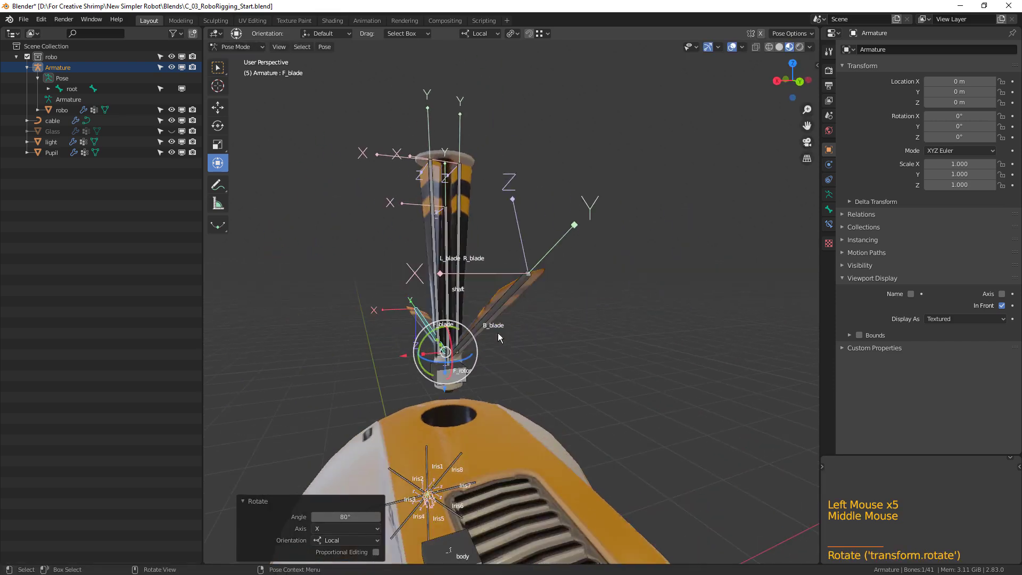
- Rotate the R_blade bone about 69.7° around its local Z axis and swing the L_blade bone open
left_click(461, 260)
left_click_drag(451, 331, 449, 279)
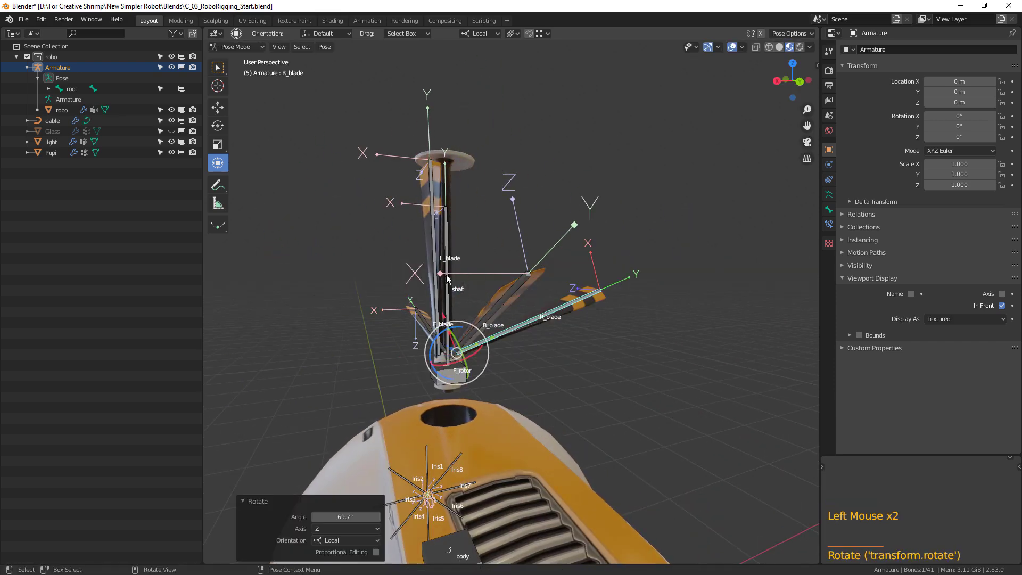
left_click(435, 274)
left_click(437, 286)
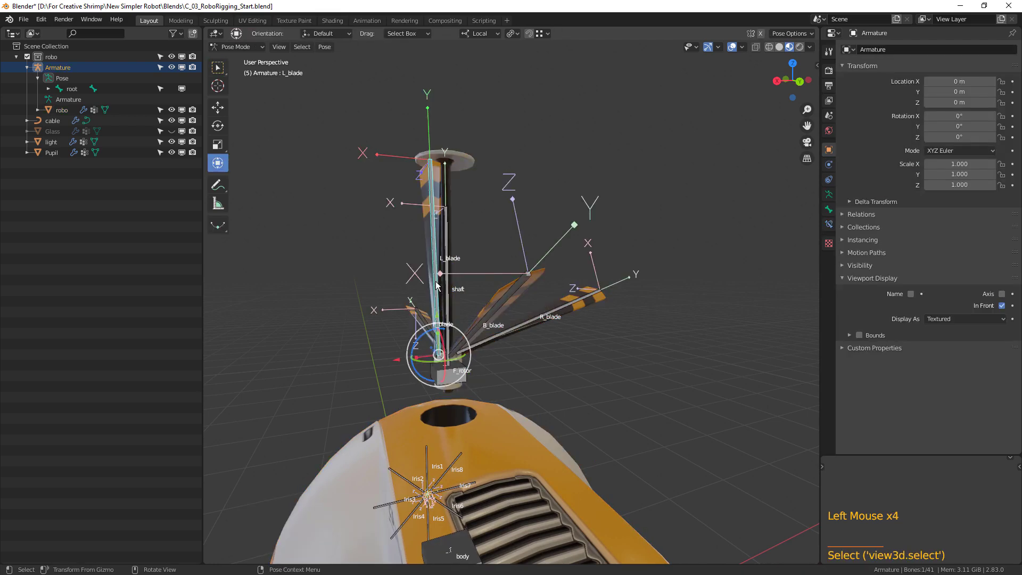
left_click_drag(431, 333, 509, 347)
- Slide the F_rotor bone up the shaft to just below its cap, and lower the shaft bone toward the body
middle_click_drag(509, 347, 500, 373)
left_click(496, 376)
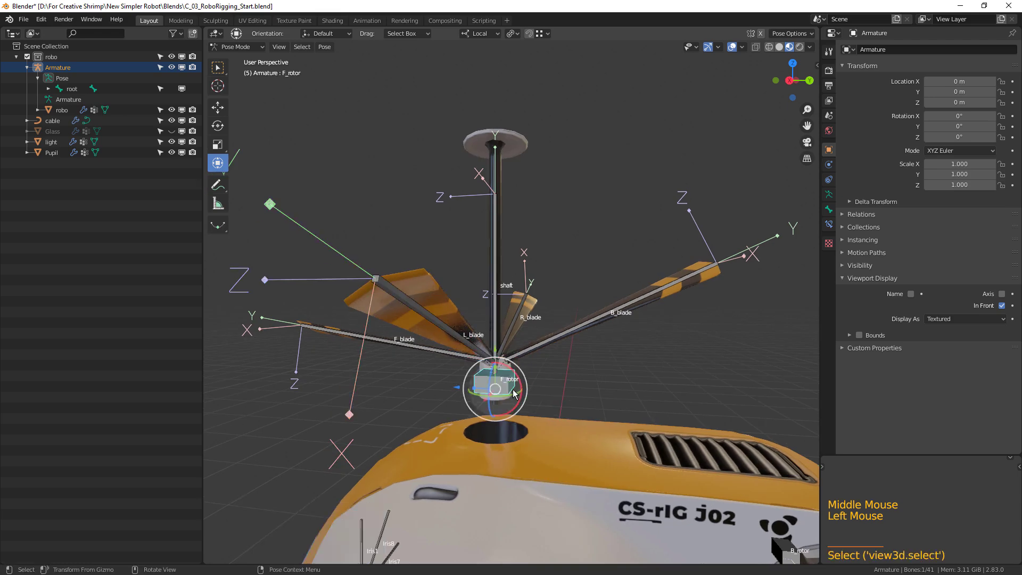
left_click_drag(493, 352, 500, 166)
left_click(492, 312)
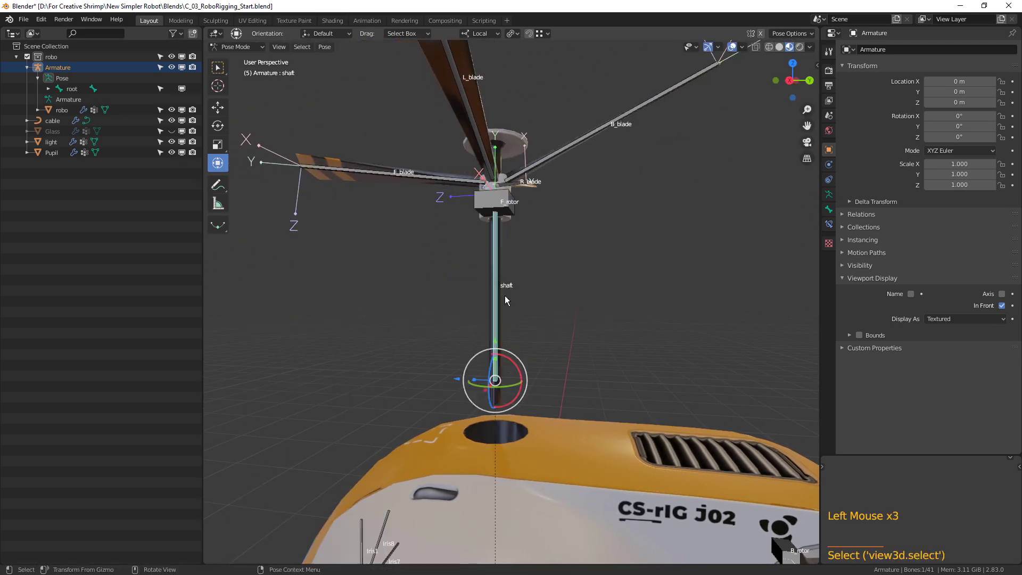
left_click_drag(495, 341, 499, 451)
- Select the shaft, F_rotor and four blade bones, clear their rotation, location and scale, and deselect them
scroll(530, 396, "down", 2)
scroll(530, 396, "down", 1)
middle_click_drag(531, 396, 552, 342, "shift")
left_click_drag(395, 170, 599, 316)
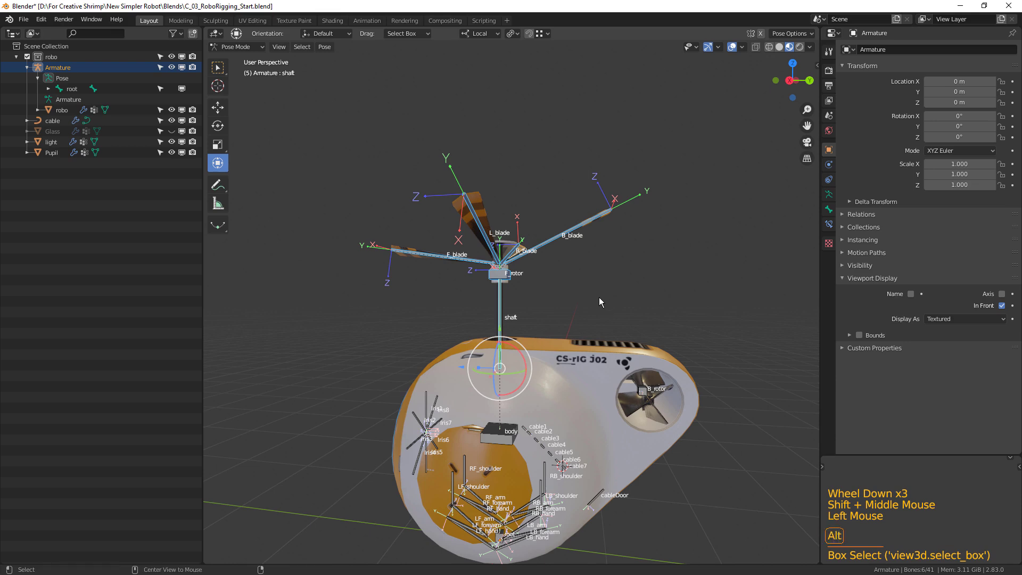
key("alt+r")
key("alt+g")
key("alt+s")
key("alt+a")
- Move the LF_shoulder bone away from the body to pull out the left front arm
scroll(593, 381, "up", 2)
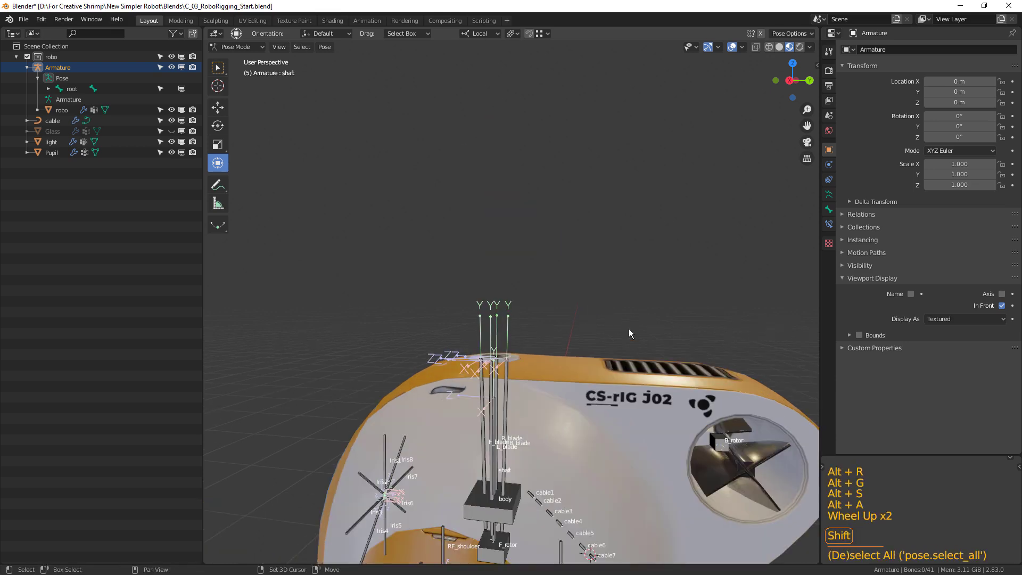
middle_click_drag(628, 333, 594, 351, "shift")
scroll(592, 351, "up", 2)
left_click(431, 312)
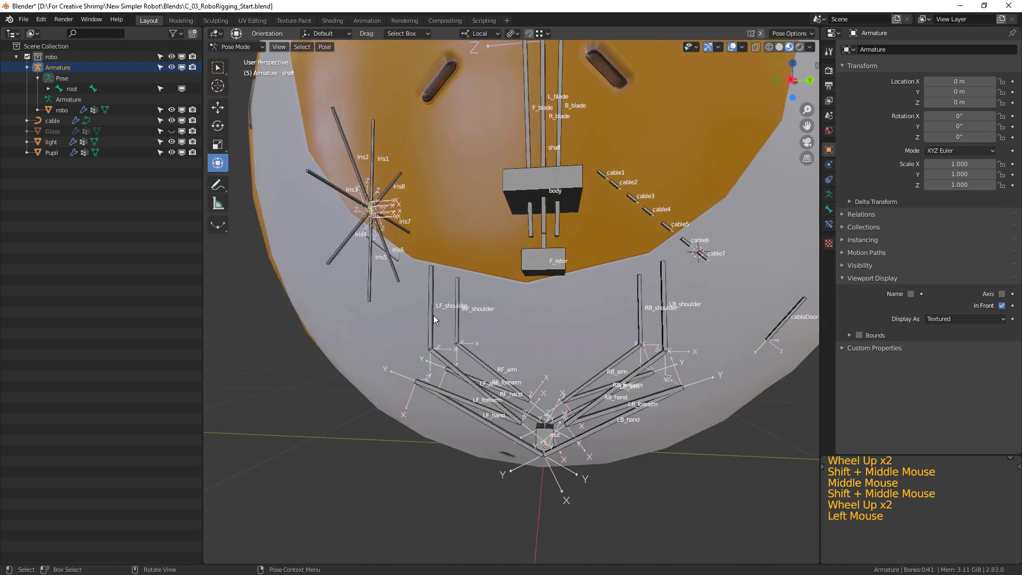
key("g")
left_click(325, 421)
- Test-rotate the LF_hand and LF_forearm bones, cancelling the rotations
middle_click_drag(416, 399, 490, 405, "shift")
left_click(500, 342)
left_click(510, 342)
left_click(514, 341)
key("r")
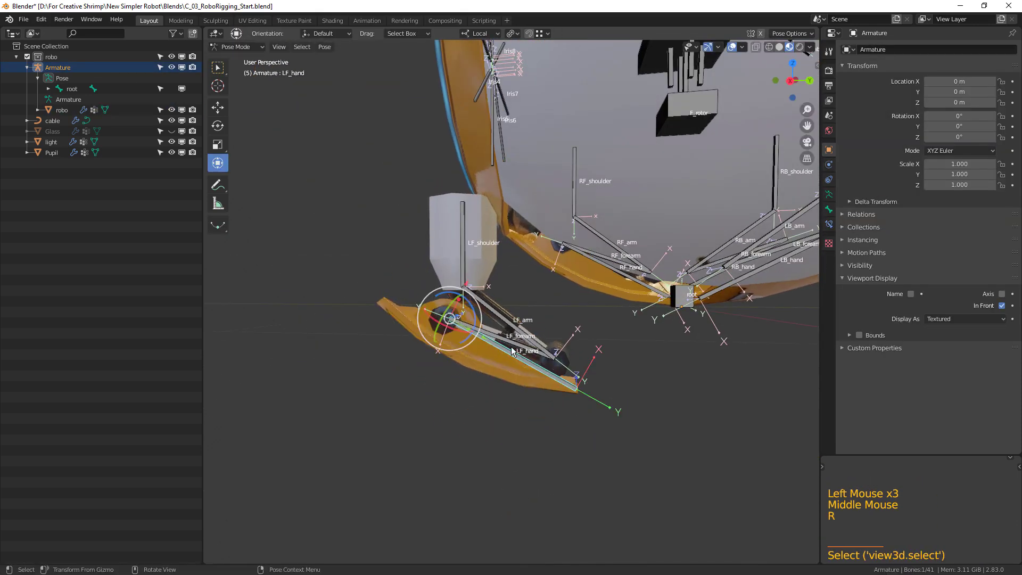
left_click(517, 347)
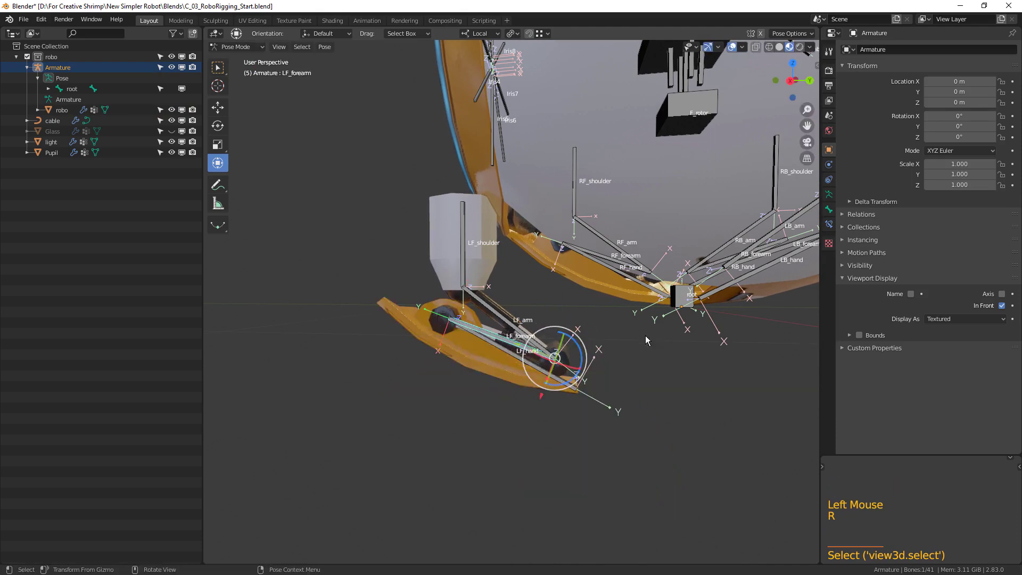
- Return every bone of the armature to its rest rotation and location and clear the selection
key("a")
key("alt+r")
key("alt+g")
key("alt+a")
scroll(667, 340, "down", 3)
middle_click_drag(667, 340, 665, 409, "shift")
key("alt+a")
scroll(663, 399, "down", 1, "shift")
middle_click_drag(665, 409, 666, 408)
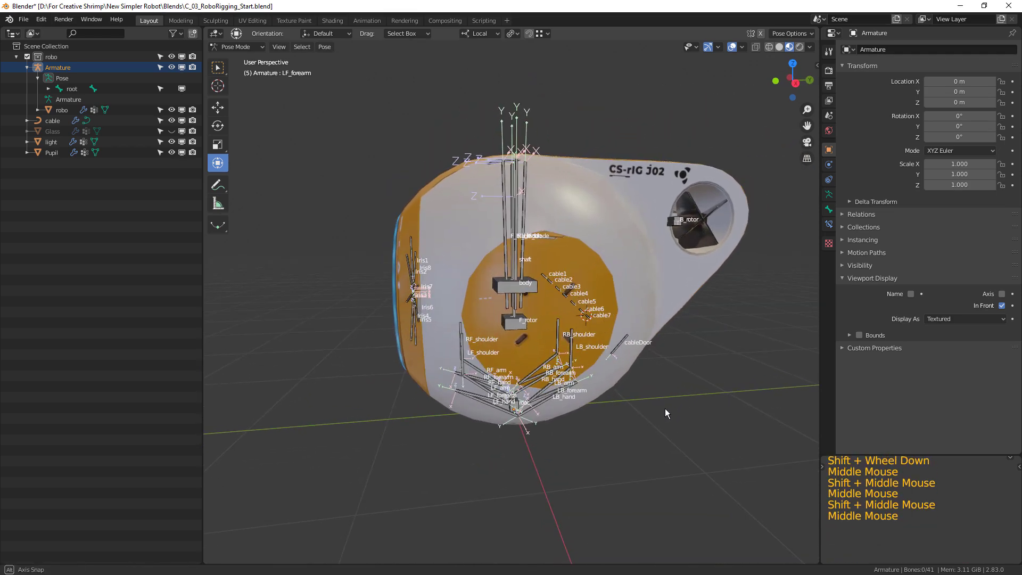